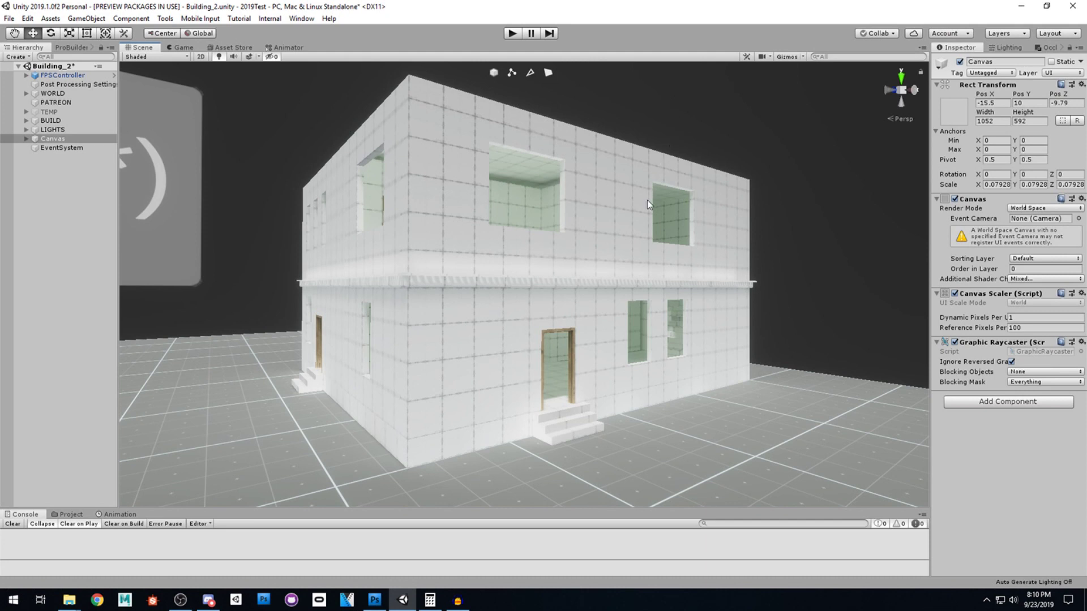
# - Run the scene in Play mode and look at the building's ground-floor room, doorways and exterior walls in first person
pyautogui.click(512, 34)
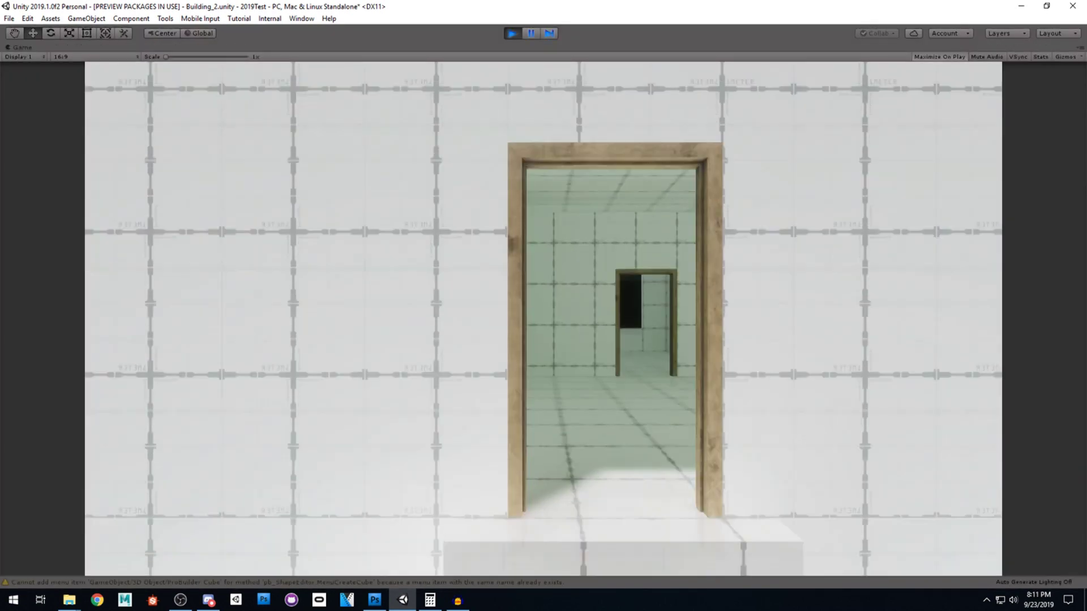
pyautogui.press('w')
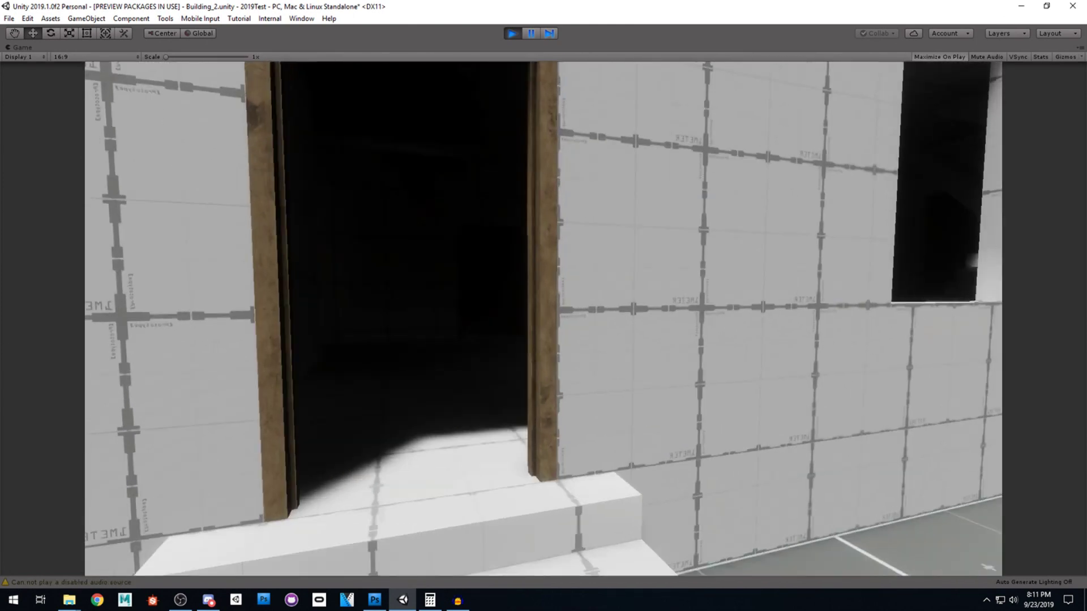
pyautogui.press('w')
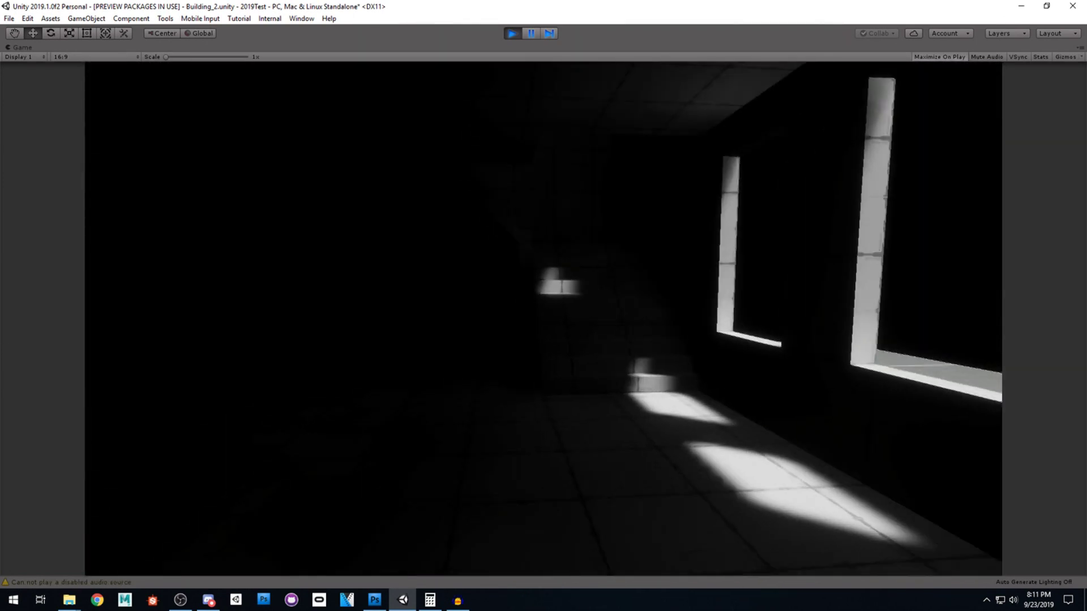
pyautogui.press('w')
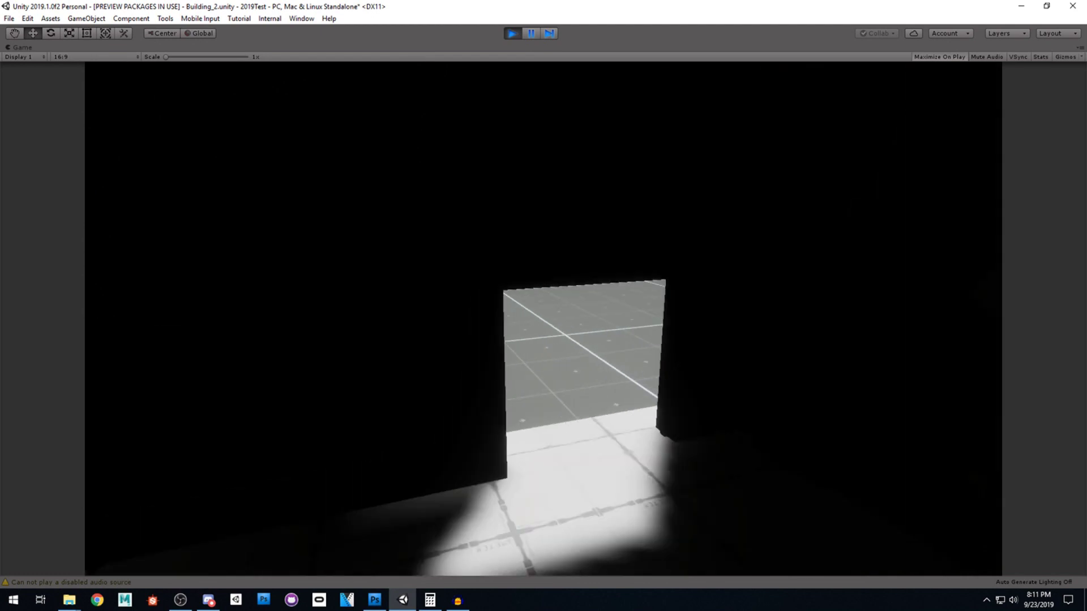
pyautogui.press('s')
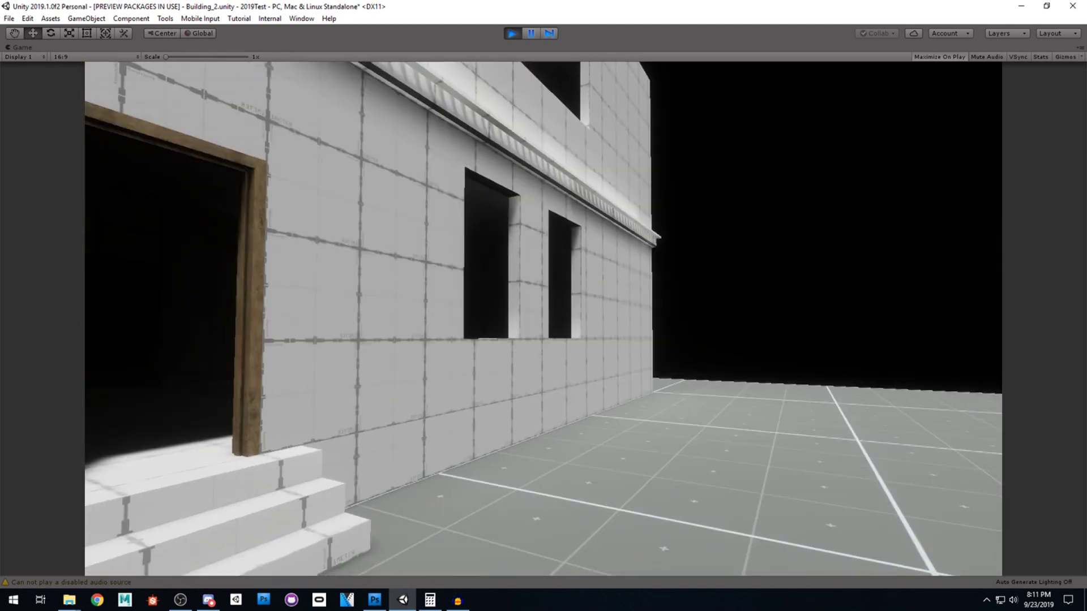
pyautogui.press('a')
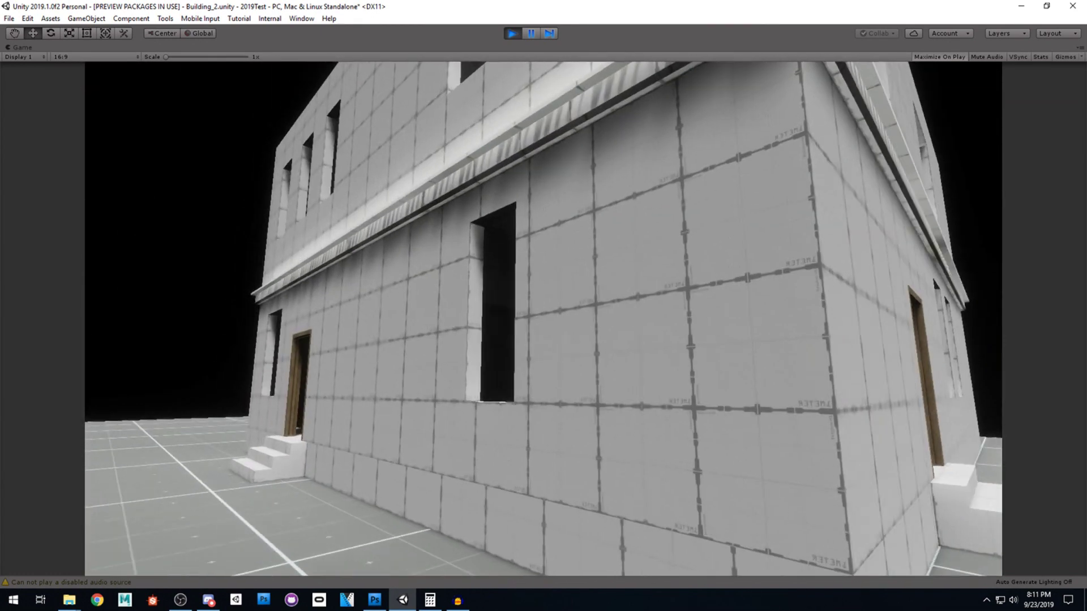
pyautogui.press('a')
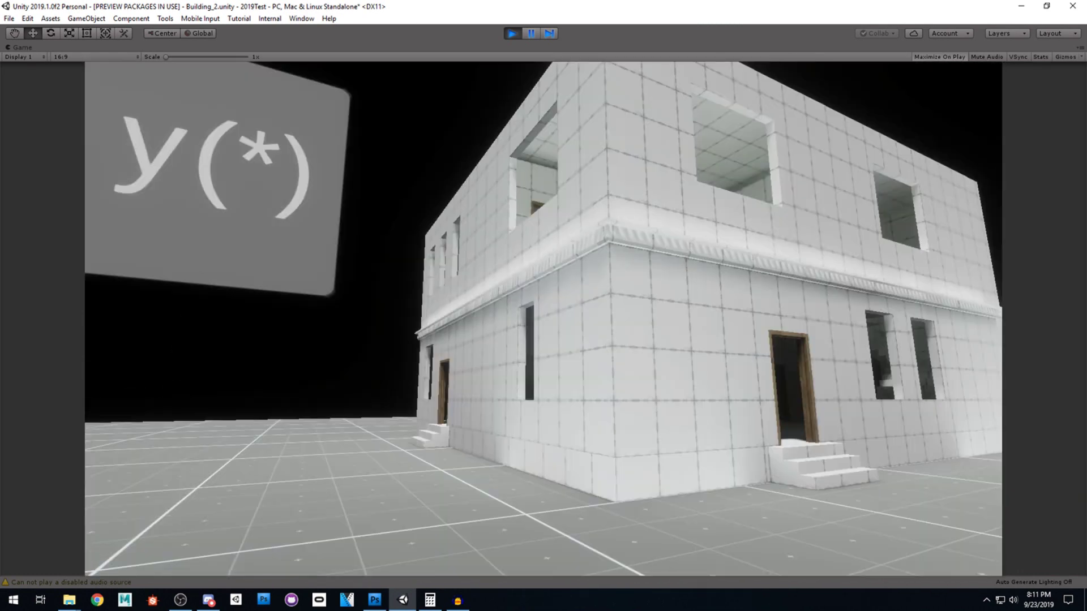
# - Walk in through the door and up the stairs to inspect the upper-floor rooms and corridor, and stop Play mode
pyautogui.press('w')
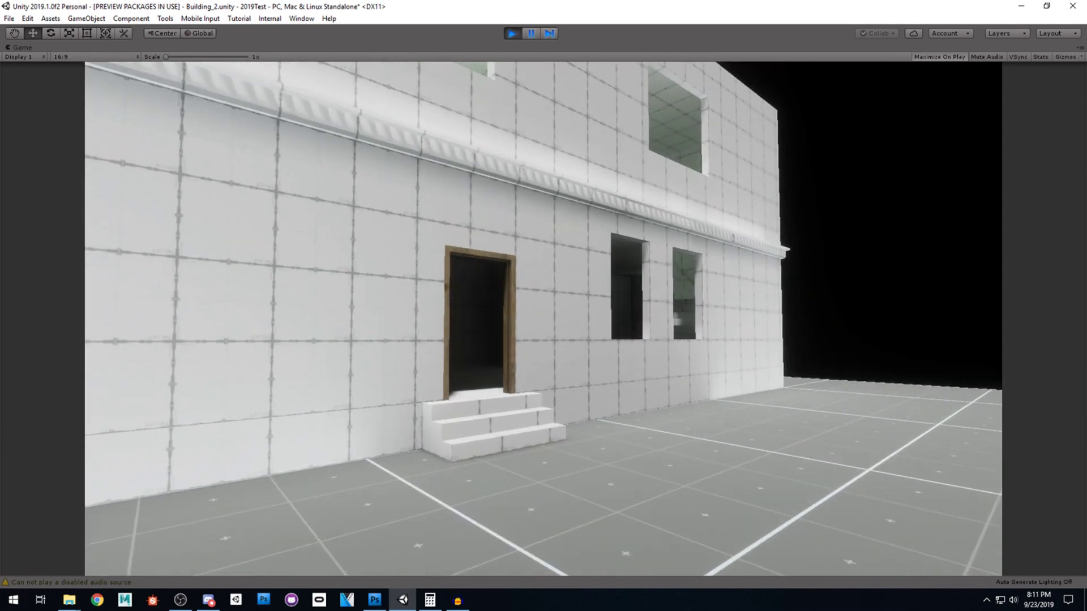
pyautogui.press('w')
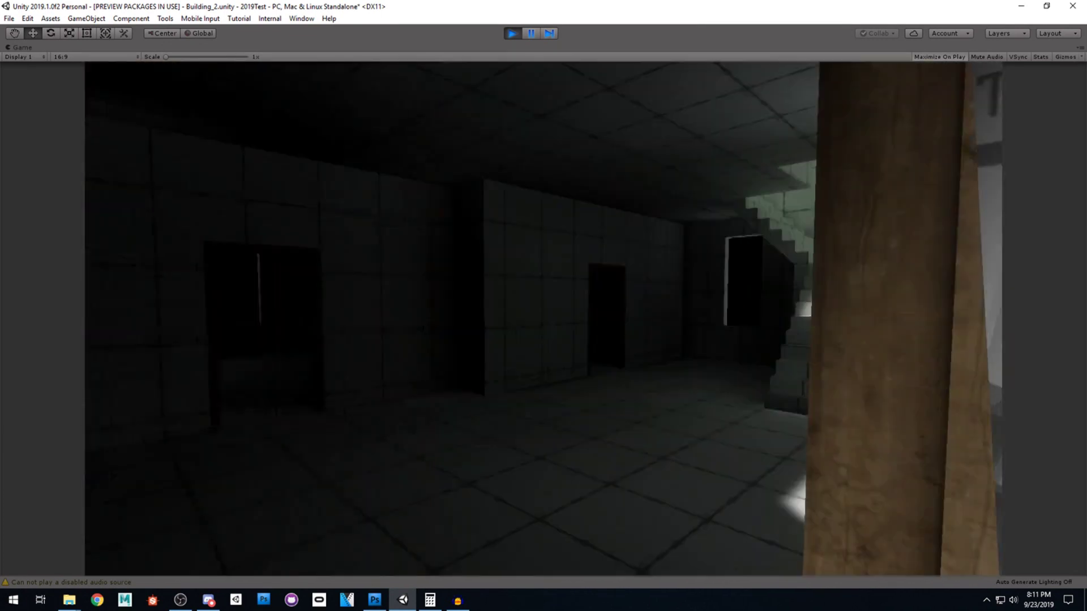
pyautogui.press('w')
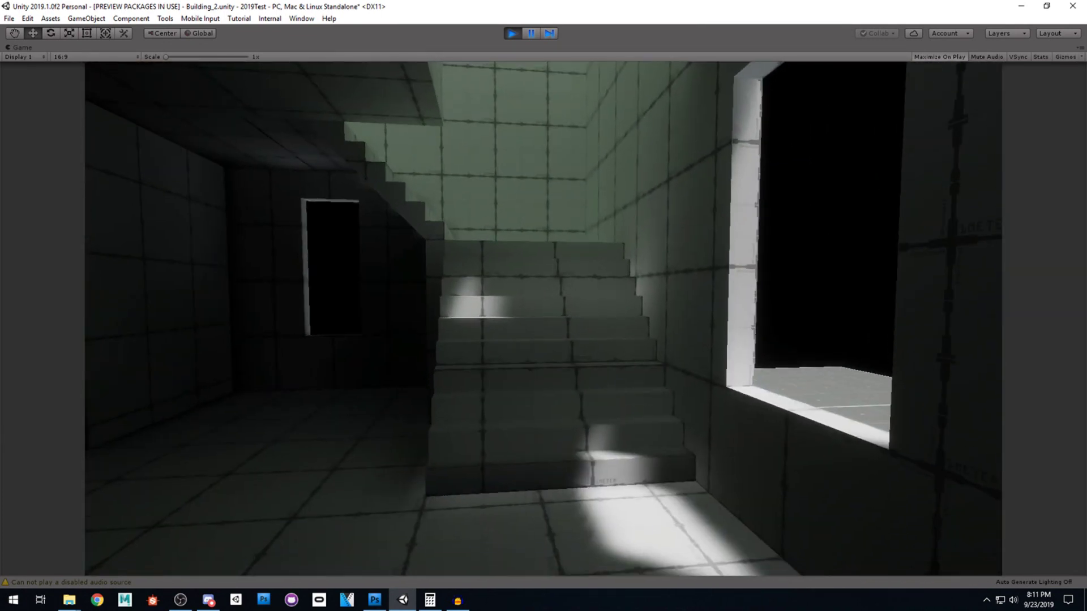
pyautogui.press('w')
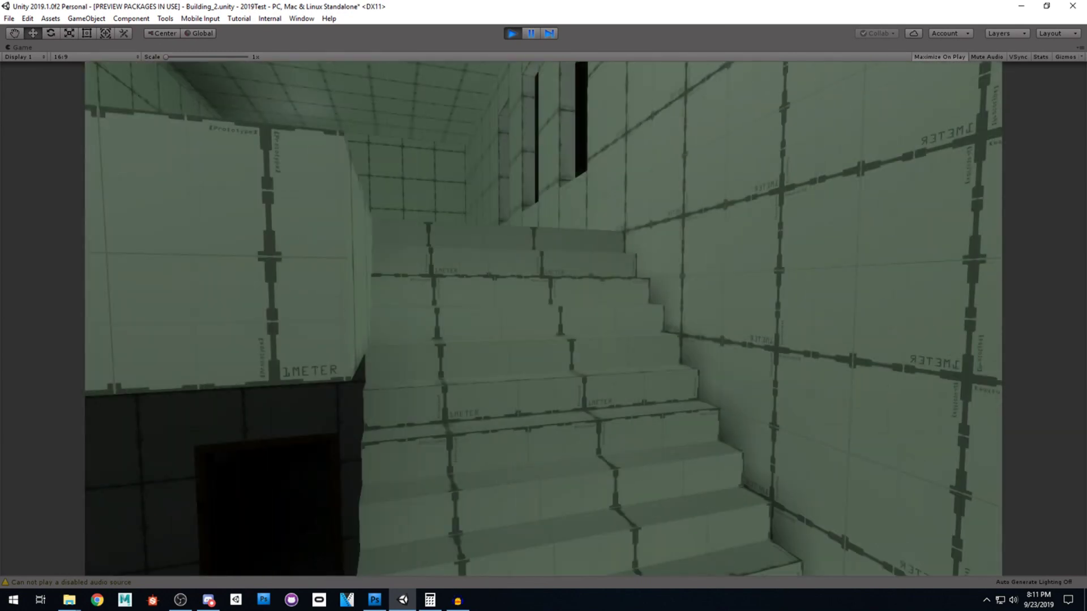
pyautogui.press('w')
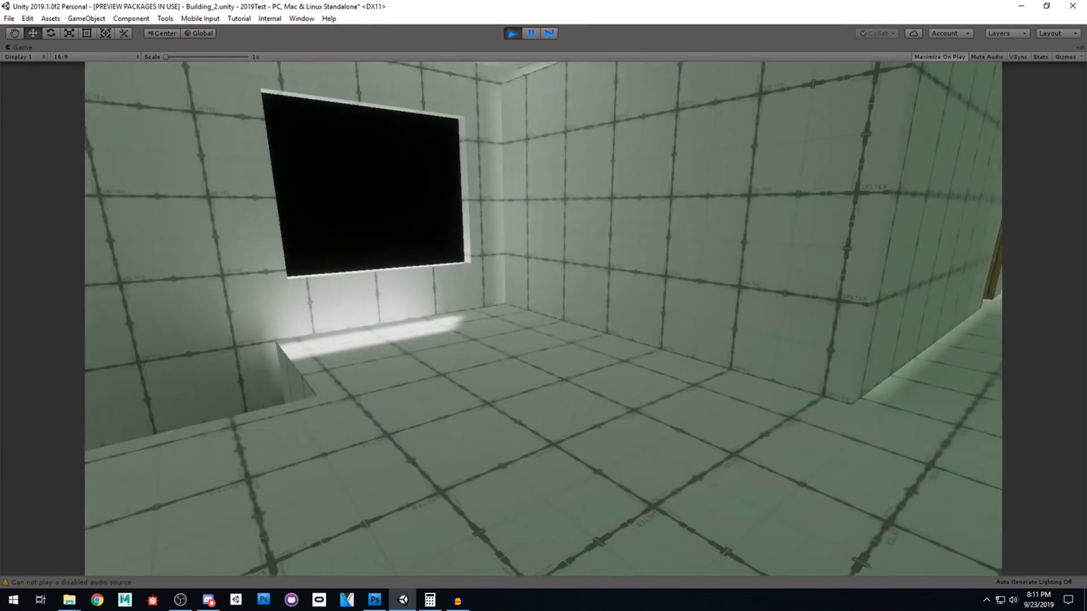
pyautogui.press('w')
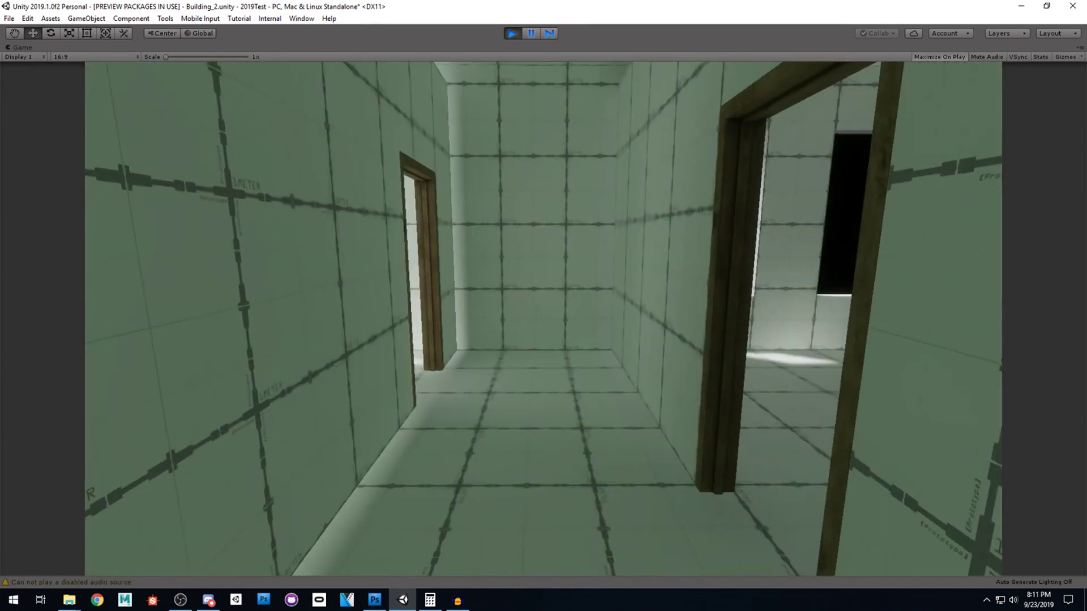
pyautogui.press('s')
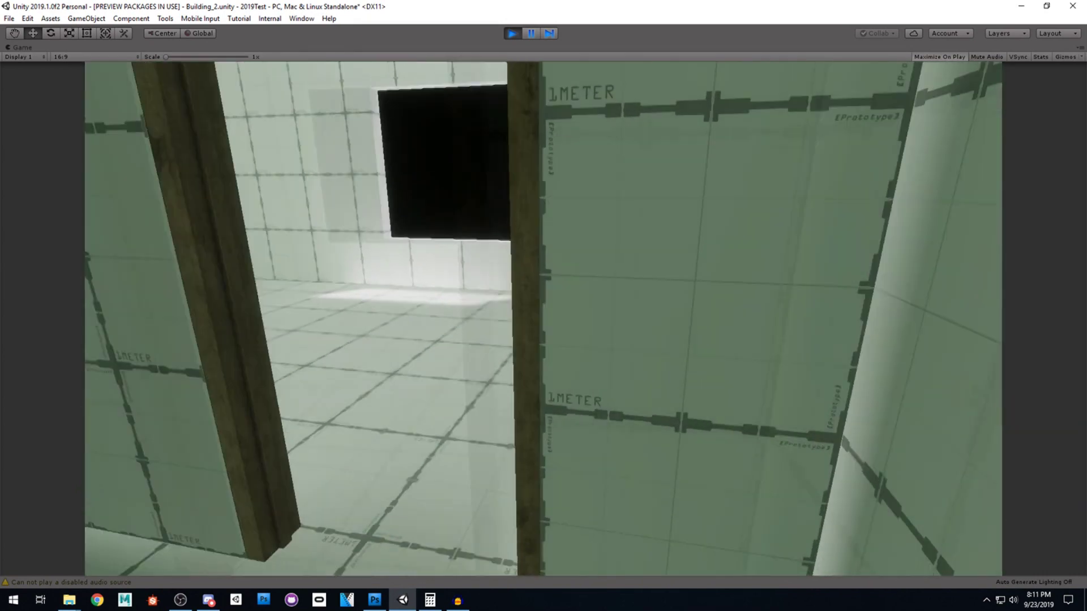
pyautogui.press('w')
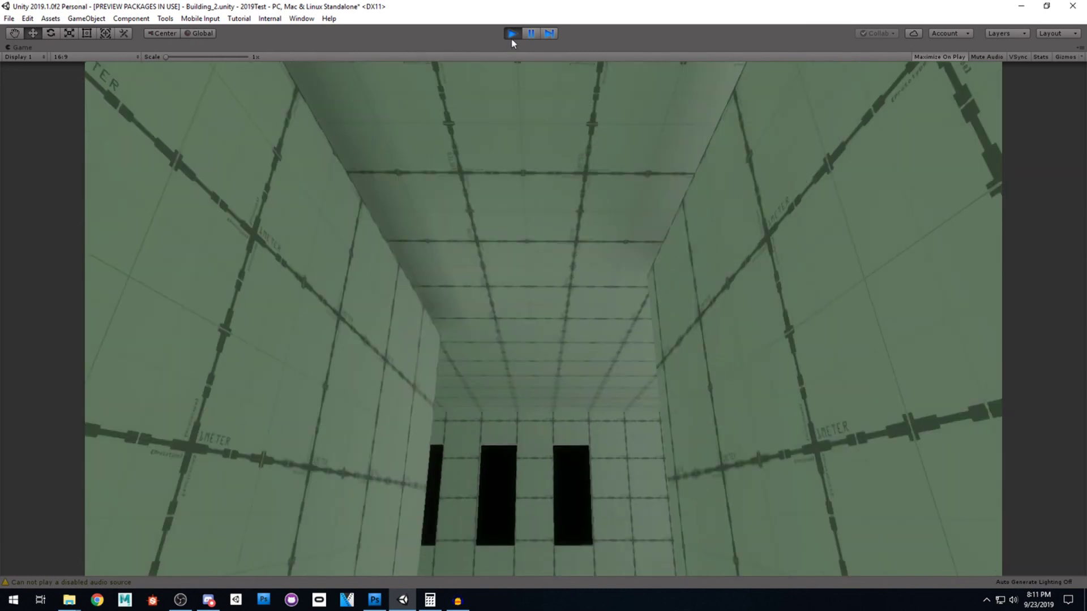
pyautogui.click(512, 34)
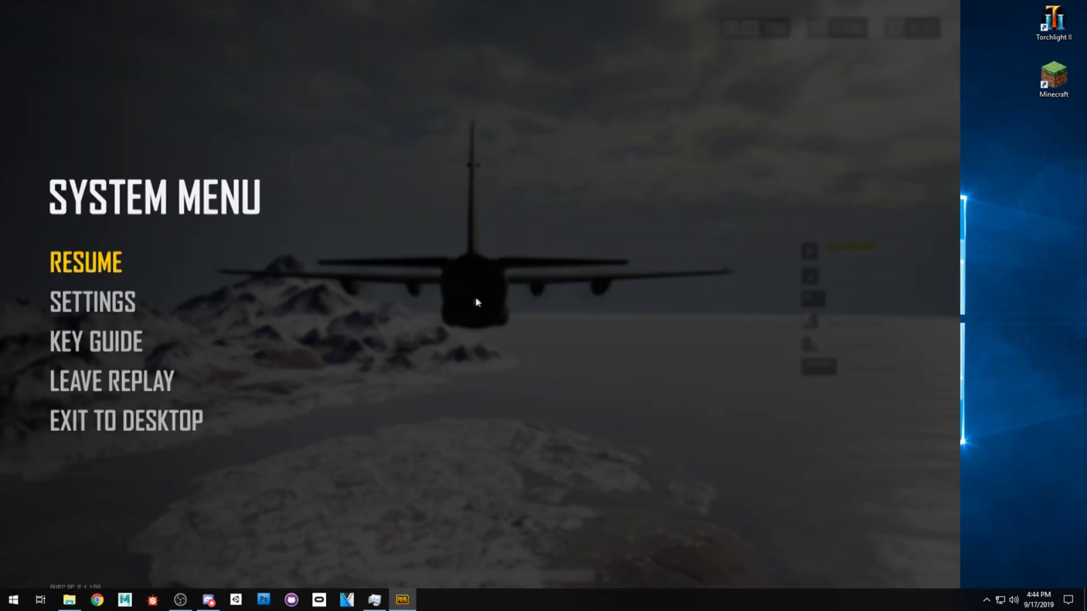
# - Resume the PUBG replay and fly the free camera from the plane down to the village rooftops
pyautogui.press('Escape')
pyautogui.press('space')
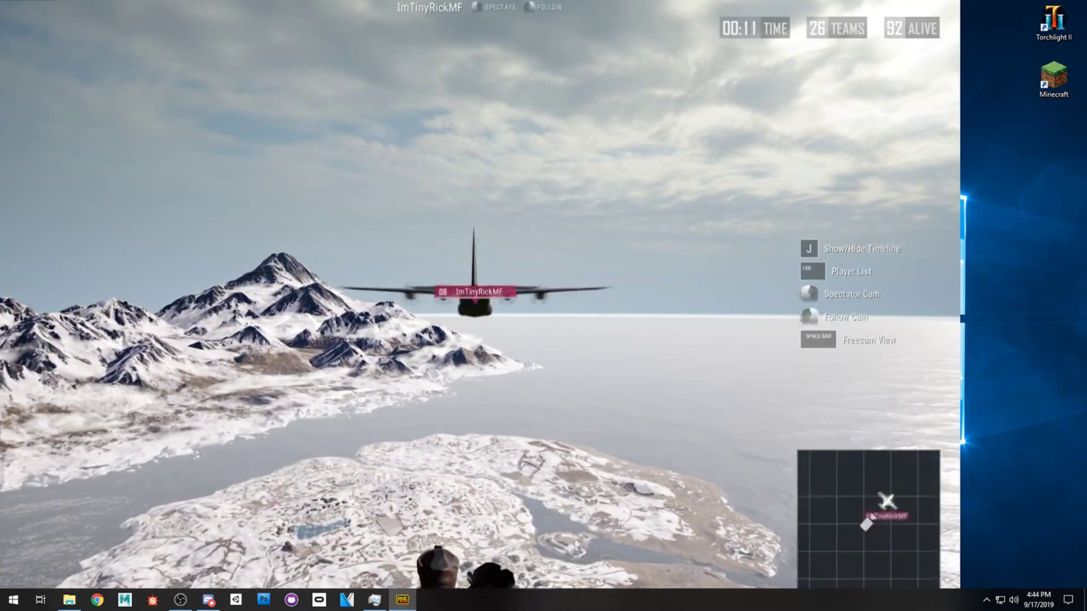
pyautogui.press('w')
pyautogui.press('Escape')
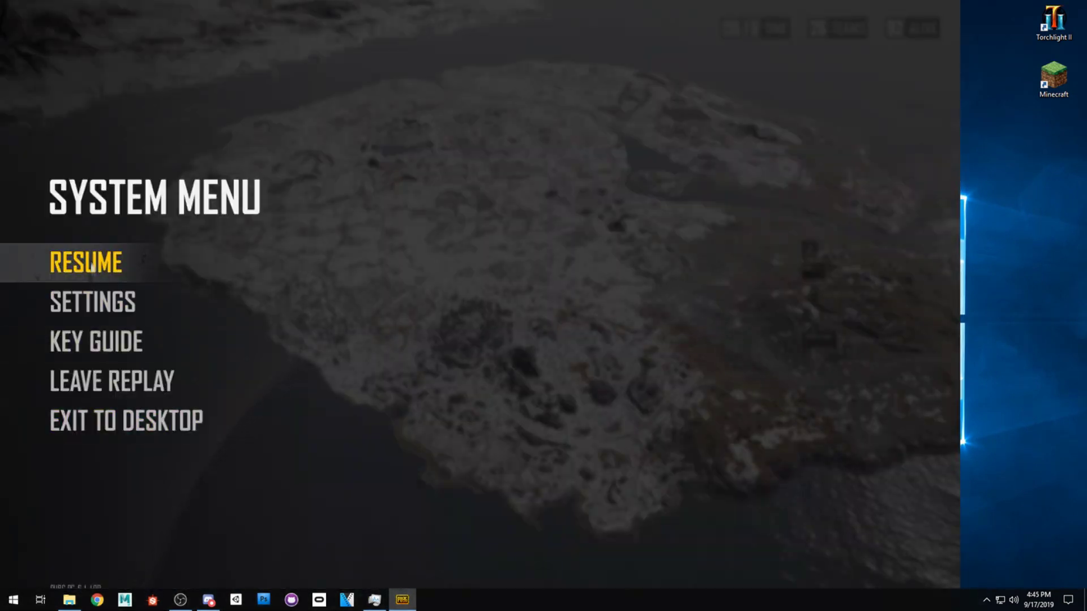
pyautogui.press('Escape')
pyautogui.press('j')
pyautogui.press('j')
pyautogui.press('w')
pyautogui.press('w')
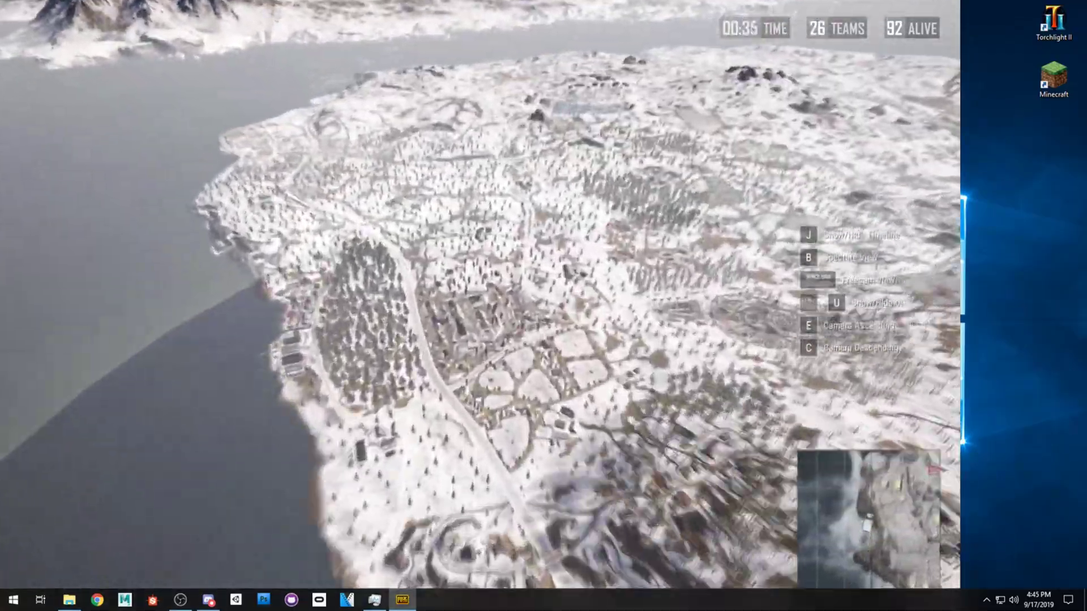
pyautogui.press('w')
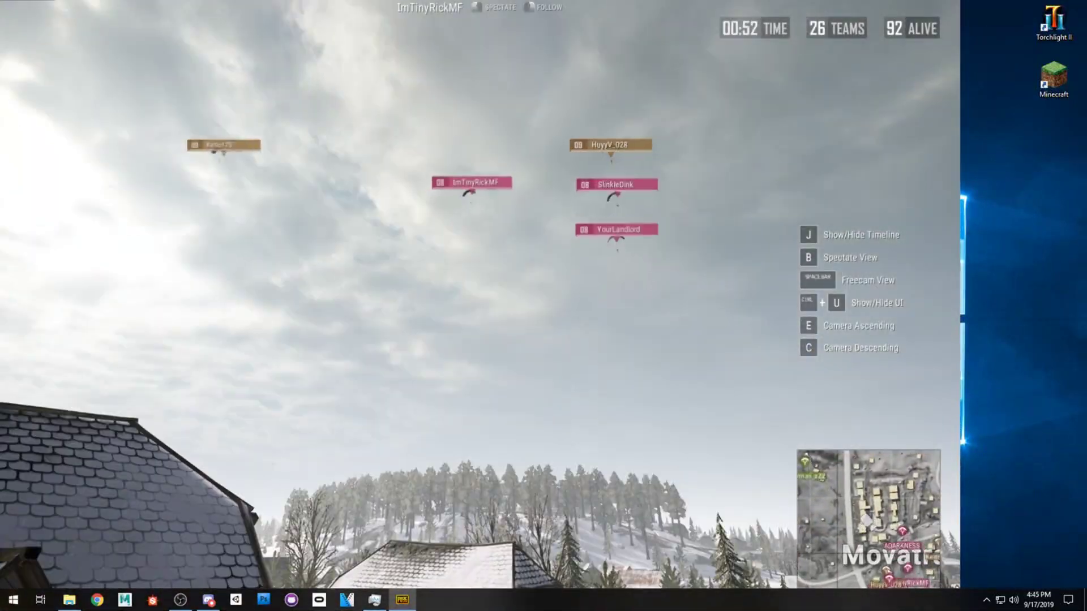
pyautogui.press('w')
# - Show the replay timeline, jump playback to about 5:36 and follow a player
pyautogui.press('j')
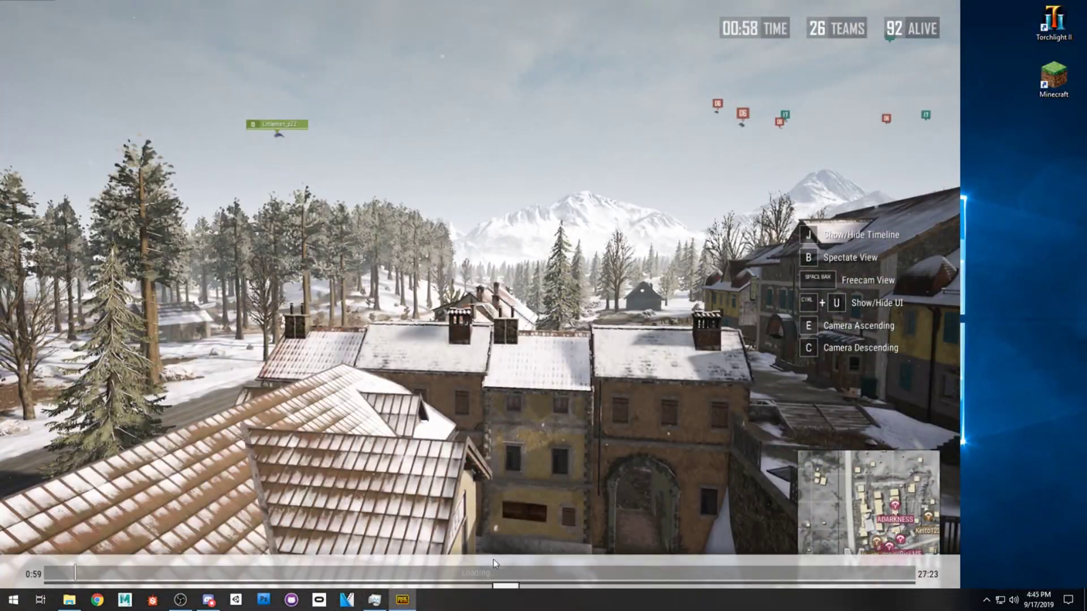
pyautogui.click(486, 574)
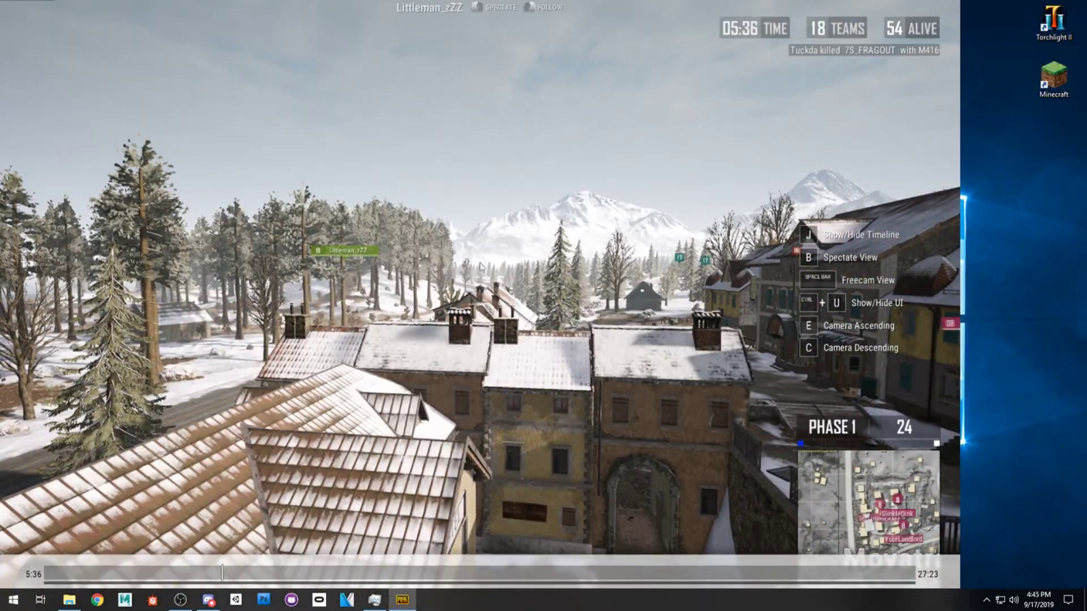
pyautogui.rightClick(482, 267)
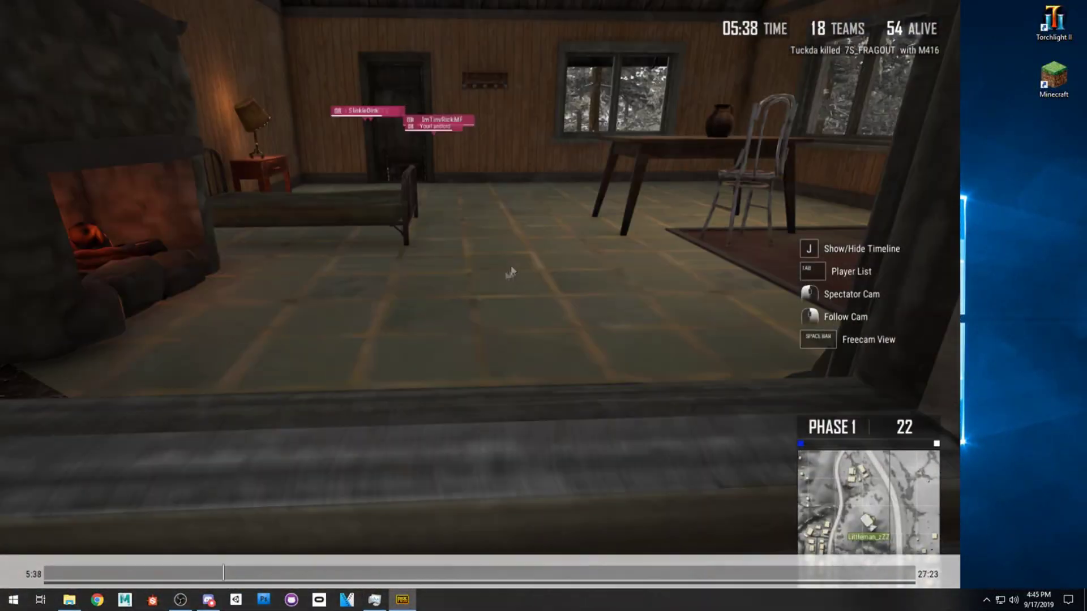
# - Move the camera to the small porch house in the replay and examine its front and gable side
pyautogui.press('w')
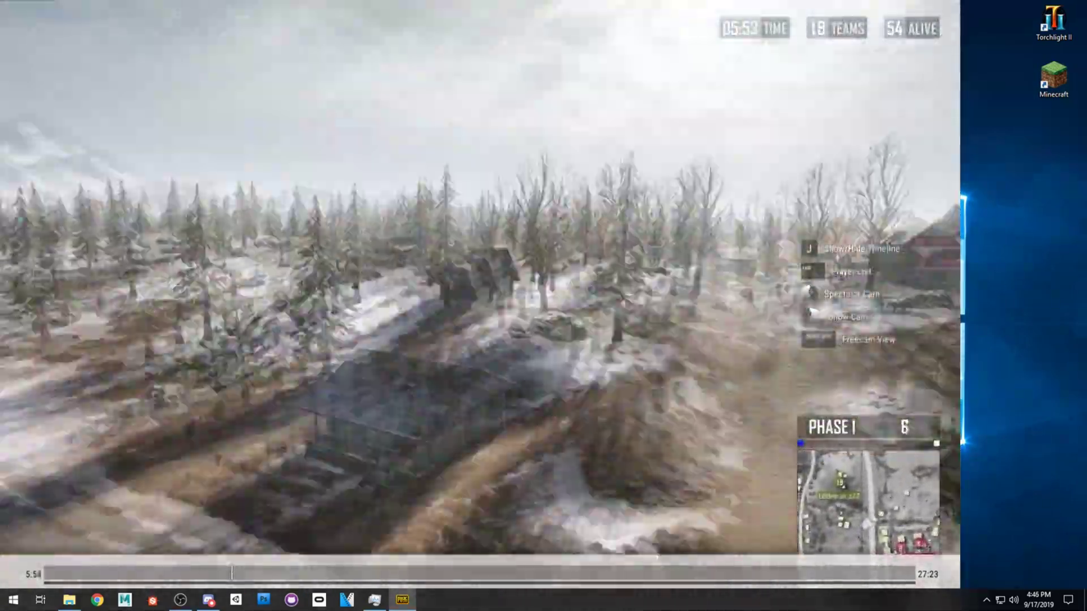
pyautogui.press('w')
pyautogui.press('w')
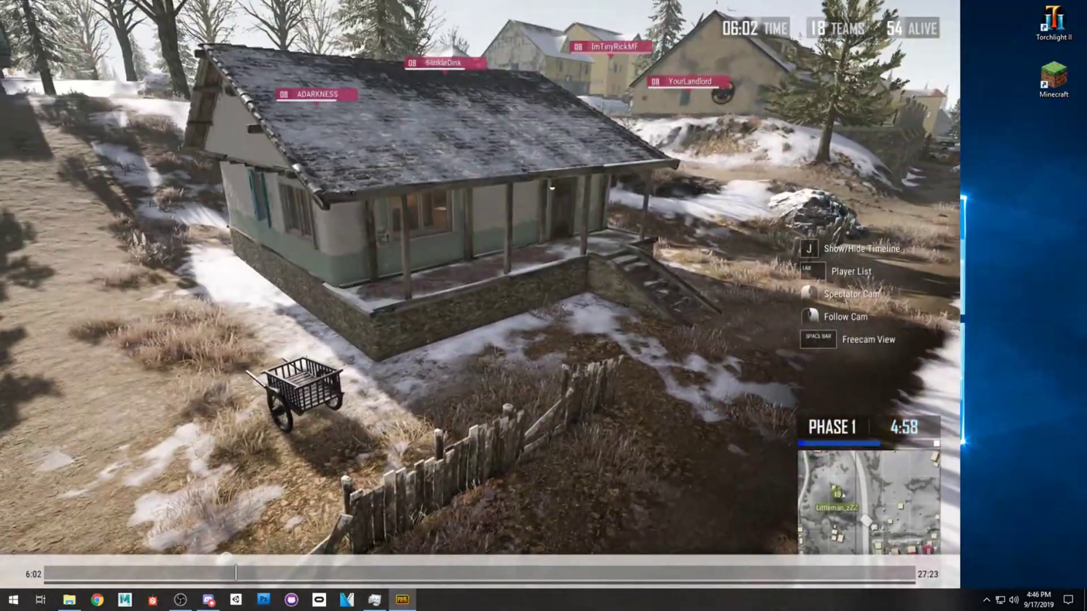
pyautogui.press('d')
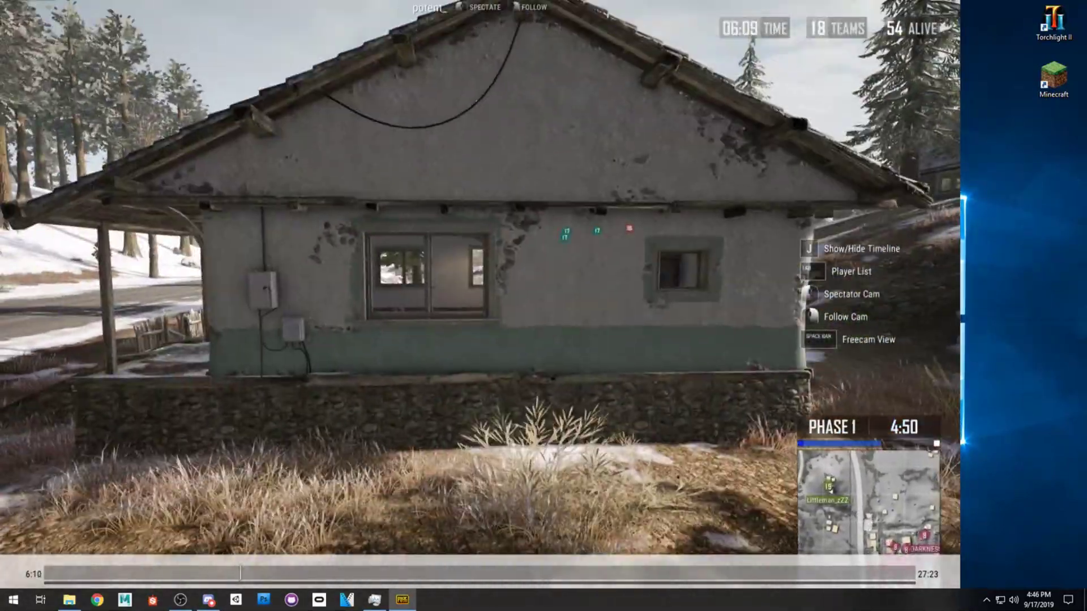
pyautogui.press('a')
pyautogui.scroll(10, 55, 580)
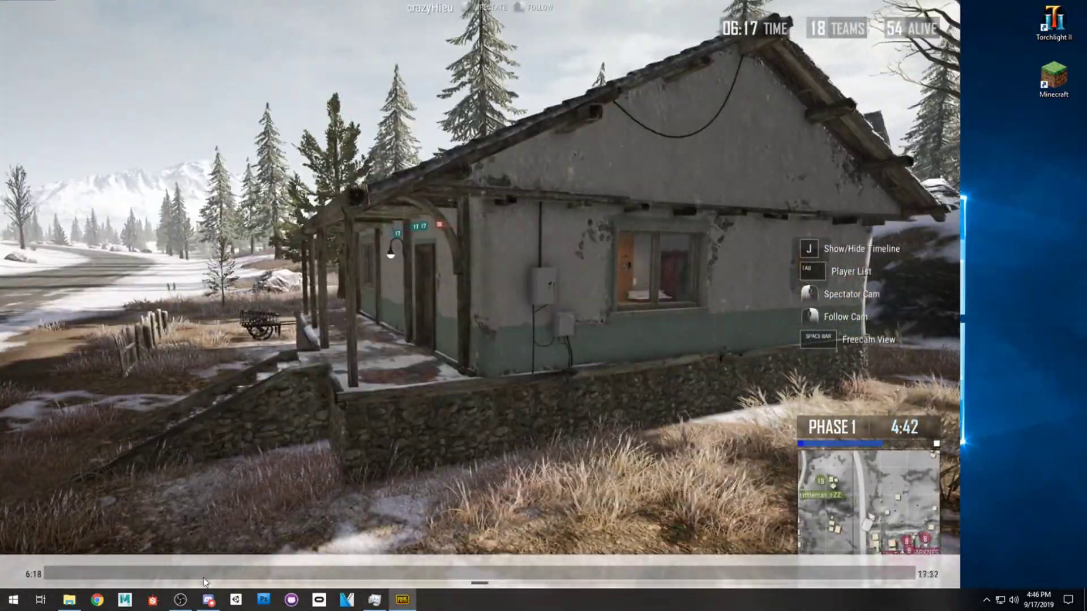
pyautogui.scroll(-5, 55, 579)
# - Look at the barn's interior with the replay's free camera and switch to following a player
pyautogui.click(560, 368)
pyautogui.press('space')
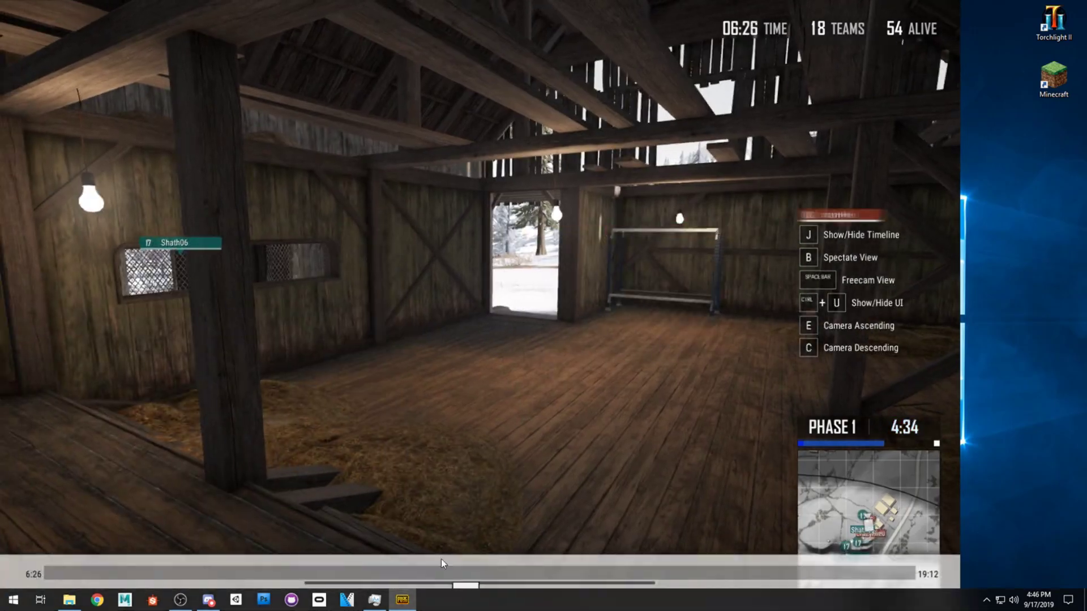
pyautogui.press('b')
pyautogui.rightClick(493, 442)
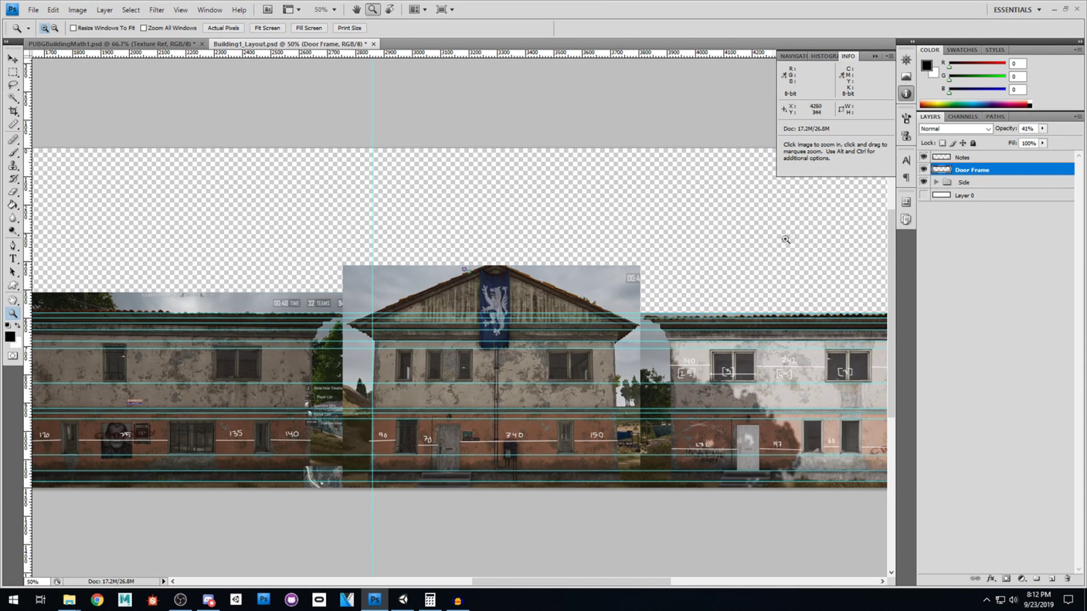
# - Hide the Notes layer in Building1_Layout.psd and zoom in on the facade with the white door and blue banner
pyautogui.click(923, 158)
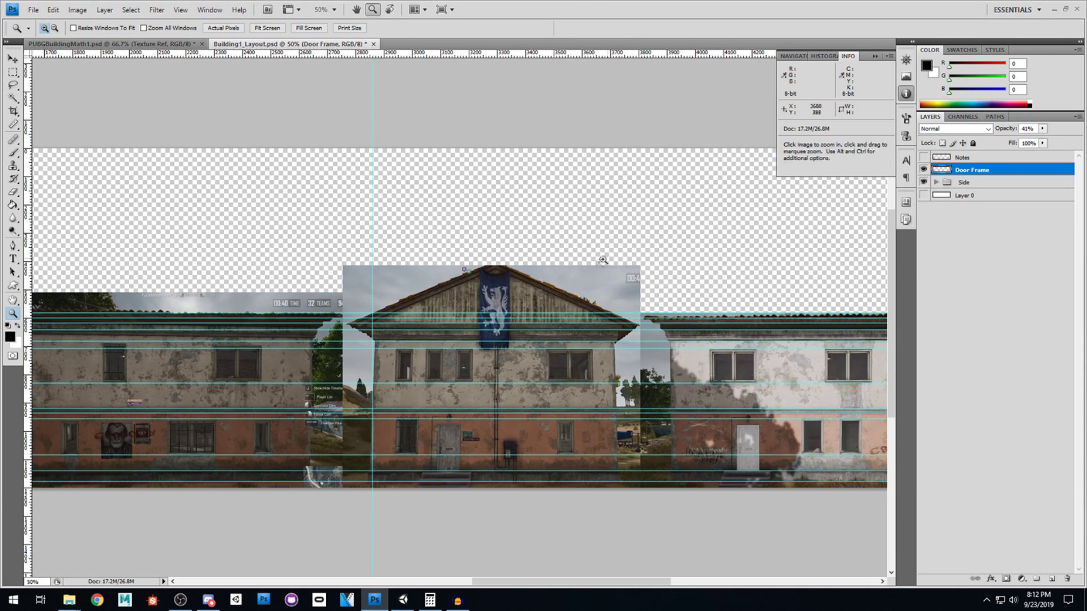
pyautogui.click(679, 413)
pyautogui.moveTo(416, 343); pyautogui.dragTo(43, 320)
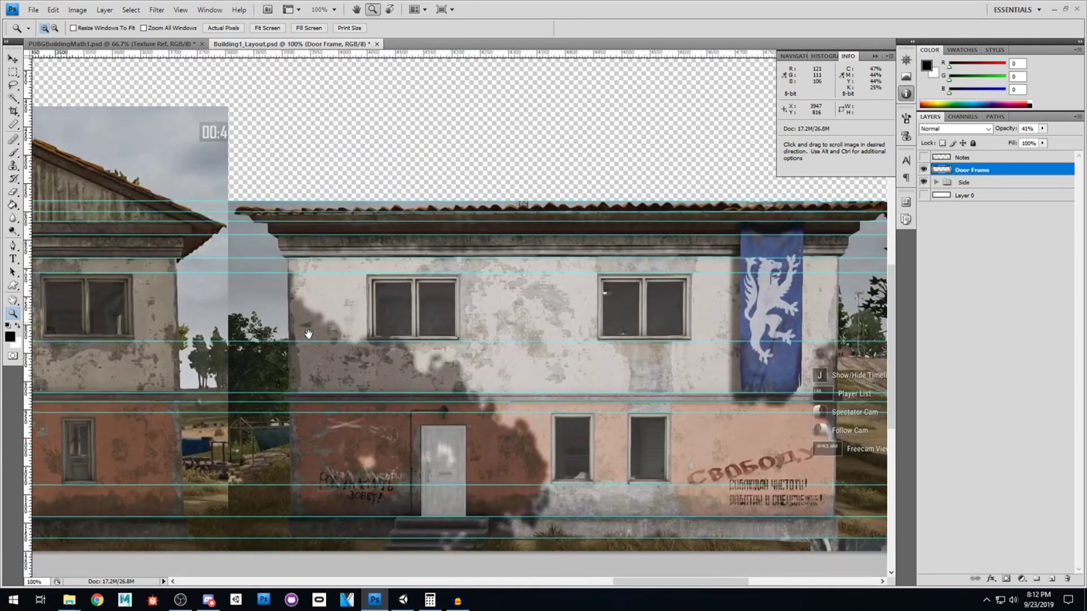
# - Examine the row of building facades from end to end, finishing with a closer view of the white-door facade
pyautogui.keyDown('alt'); pyautogui.click(539, 344); pyautogui.keyUp('alt')
pyautogui.moveTo(59, 325); pyautogui.dragTo(492, 321)
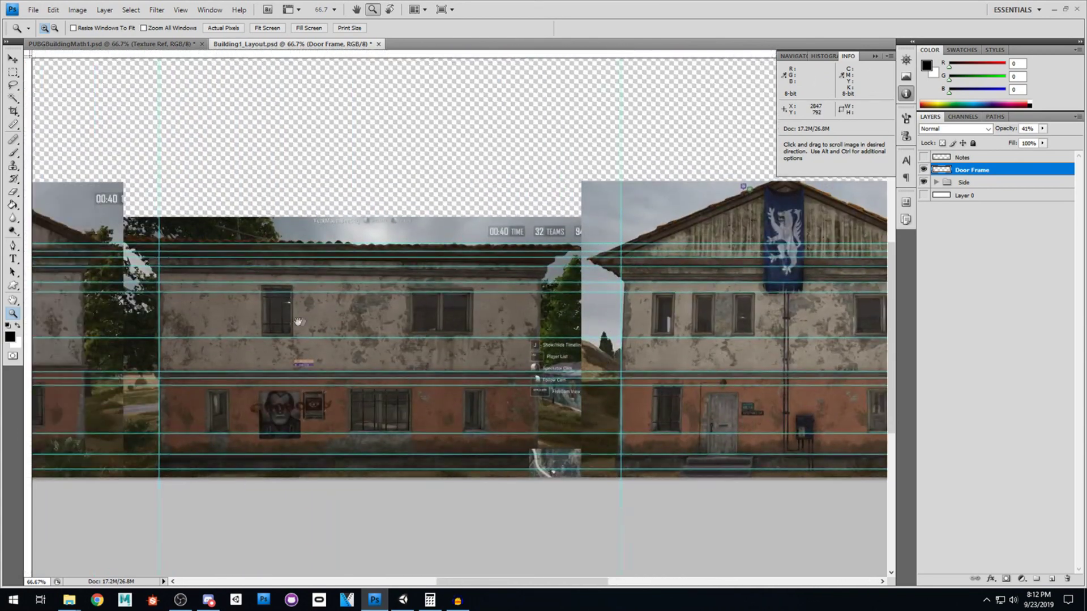
pyautogui.moveTo(331, 318)
pyautogui.mouseDown()
pyautogui.moveTo(546, 313)
pyautogui.moveTo(313, 318)
pyautogui.mouseUp()
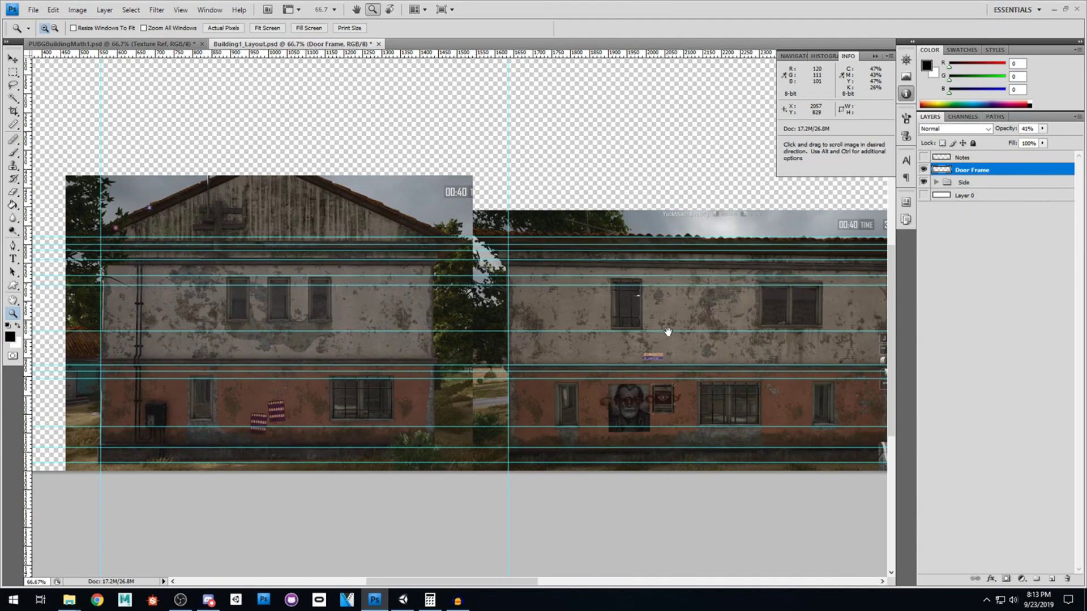
pyautogui.moveTo(667, 328); pyautogui.dragTo(396, 328)
pyautogui.moveTo(592, 333); pyautogui.dragTo(405, 321)
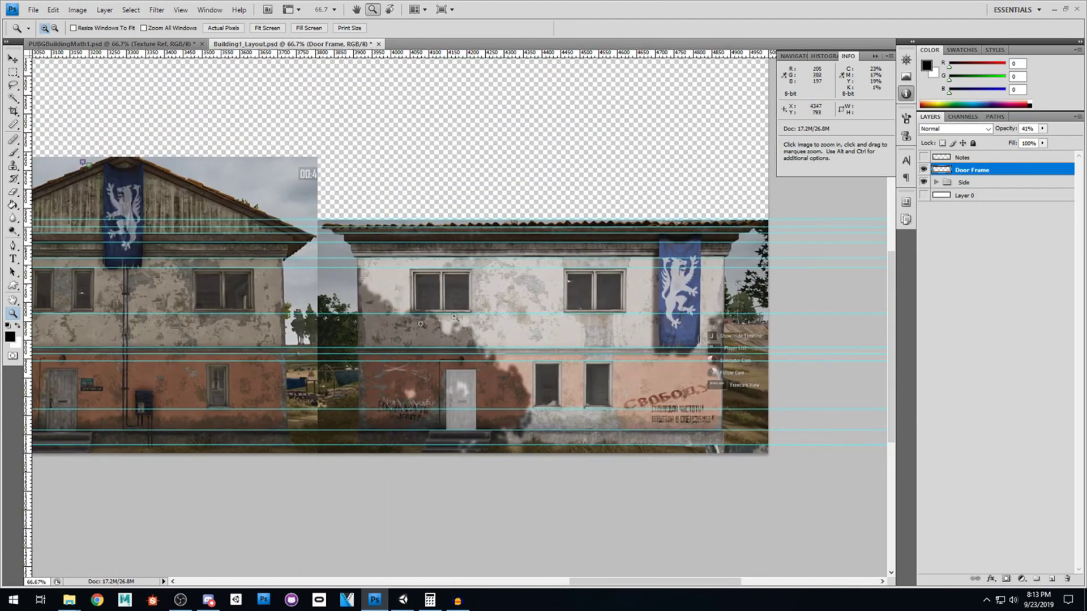
pyautogui.click(531, 397)
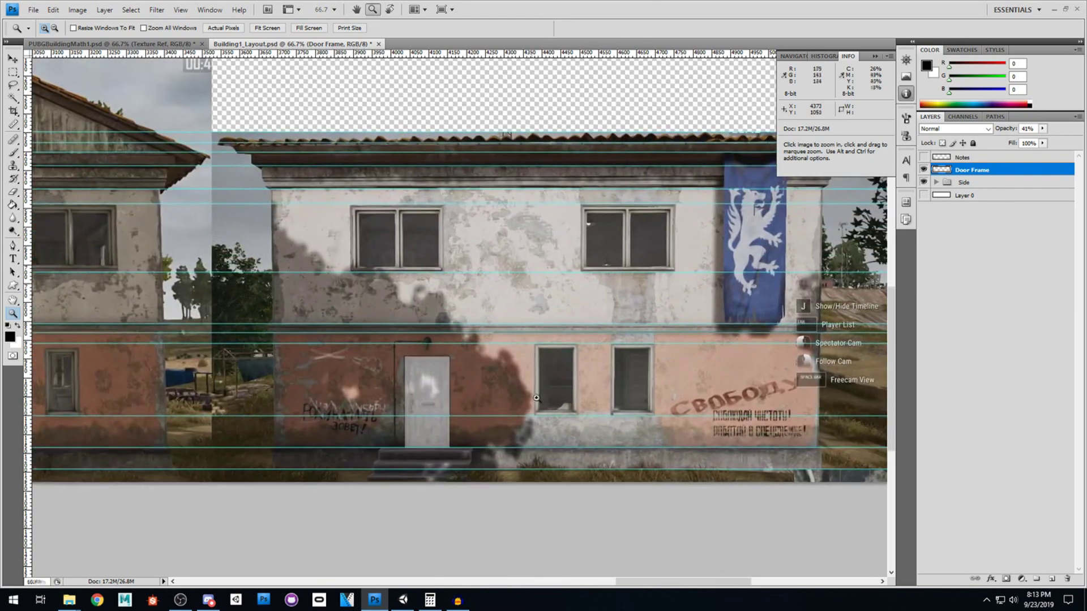
# - Compare the white door up close with the Door Frame overlay hidden and shown, leaving the overlay visible
pyautogui.click(531, 398)
pyautogui.moveTo(490, 381); pyautogui.dragTo(465, 385)
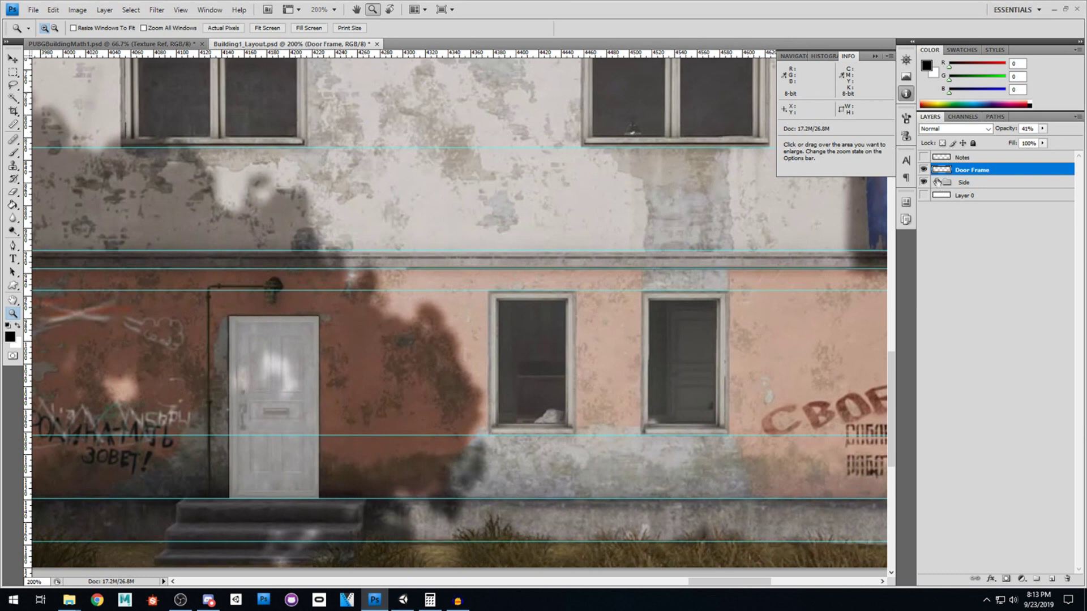
pyautogui.click(924, 170)
pyautogui.click(923, 170)
pyautogui.click(923, 170)
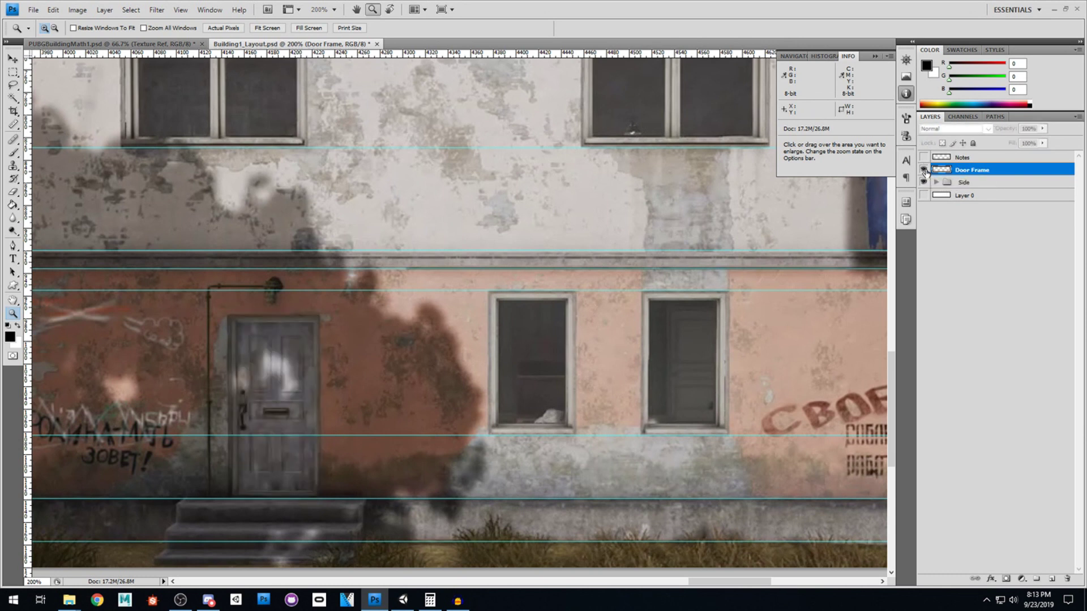
pyautogui.click(924, 170)
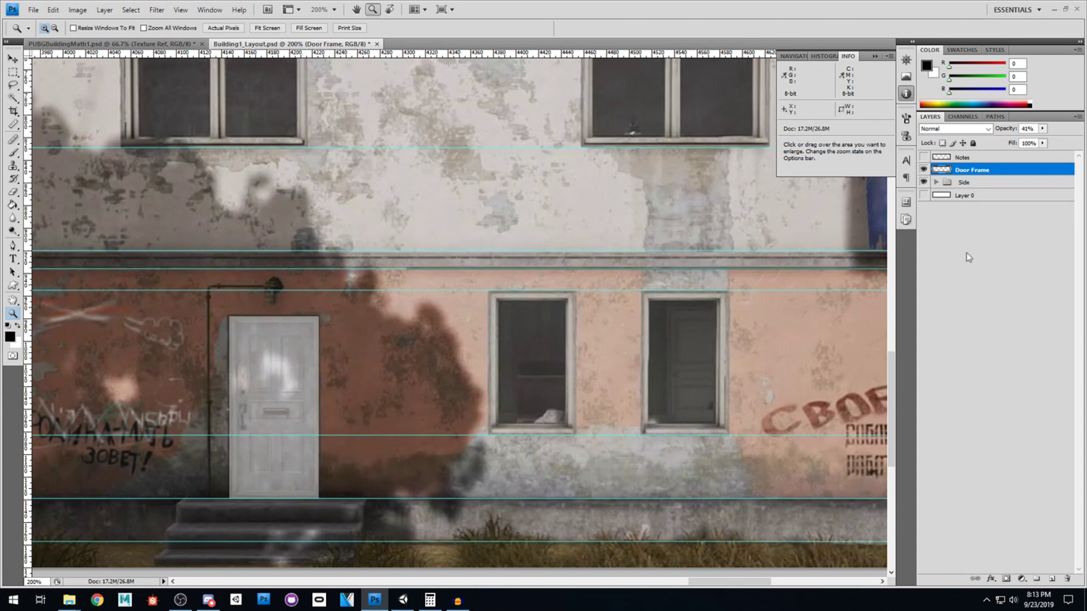
pyautogui.click(924, 170)
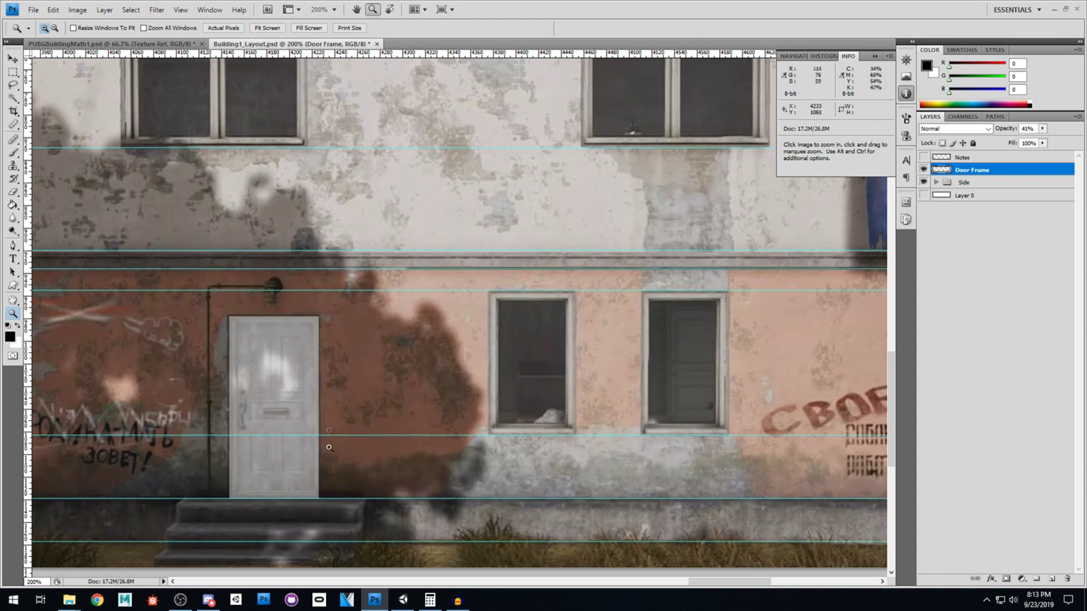
# - Measure the door's height with the Ruler tool, then show the Notes layer and make it active
pyautogui.click(14, 127)
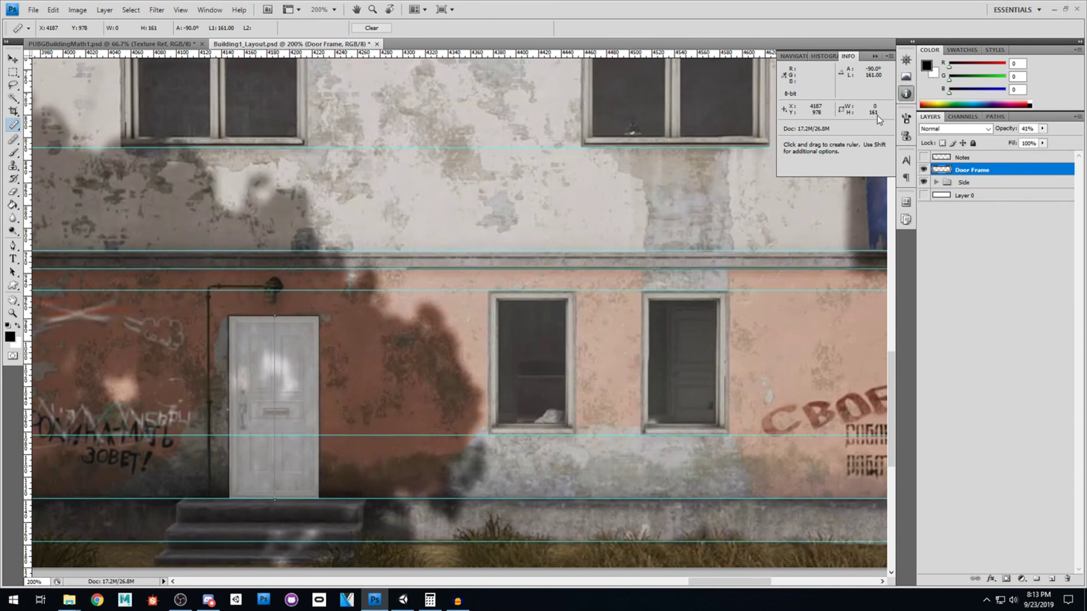
pyautogui.click(973, 158)
pyautogui.click(923, 157)
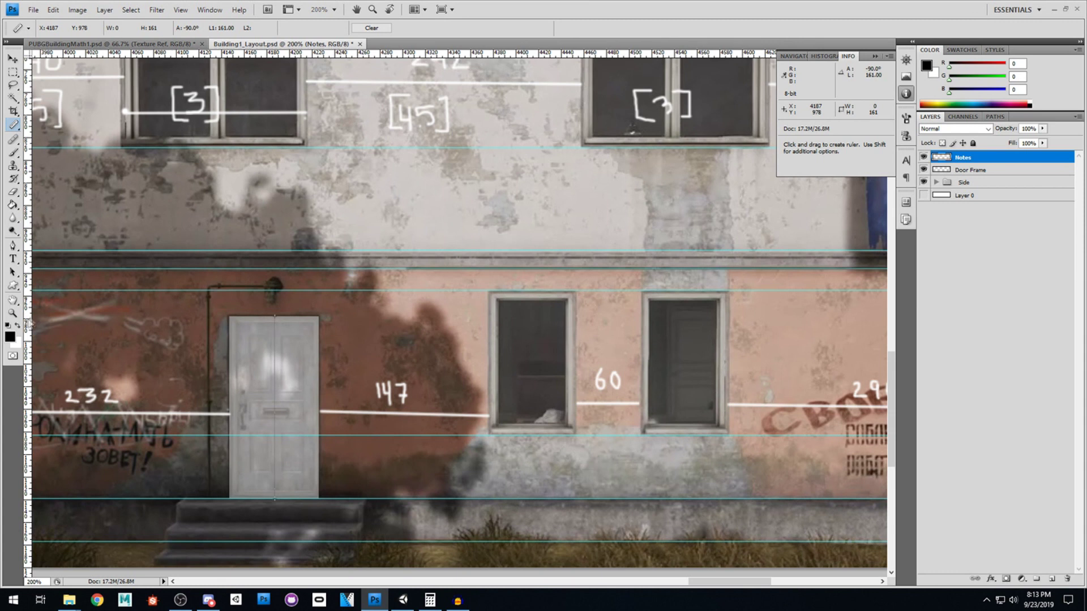
# - Paint a thin white double-headed arrow along the door's full height beside it and write 160 next to it
pyautogui.click(17, 326)
pyautogui.click(13, 153)
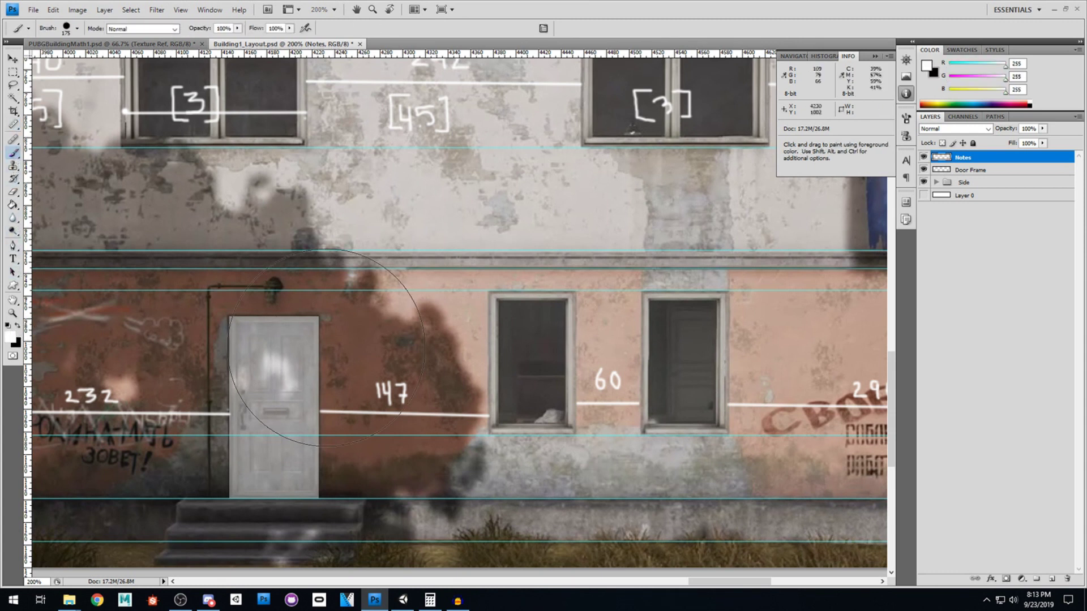
pyautogui.press('[')
pyautogui.press('[')
pyautogui.press('[')
pyautogui.press('[')
pyautogui.press('[')
pyautogui.press('[')
pyautogui.press('[')
pyautogui.press('[')
pyautogui.press('[')
pyautogui.press('[')
pyautogui.moveTo(329, 493)
pyautogui.keyDown('shift'); pyautogui.mouseDown()
pyautogui.moveTo(330, 318)
pyautogui.moveTo(324, 325)
pyautogui.mouseUp(); pyautogui.keyUp('shift')
pyautogui.moveTo(319, 489)
pyautogui.mouseDown()
pyautogui.moveTo(330, 503)
pyautogui.moveTo(341, 489)
pyautogui.mouseUp()
pyautogui.moveTo(341, 338)
pyautogui.mouseDown()
pyautogui.moveTo(344, 356)
pyautogui.moveTo(377, 353)
pyautogui.mouseUp()
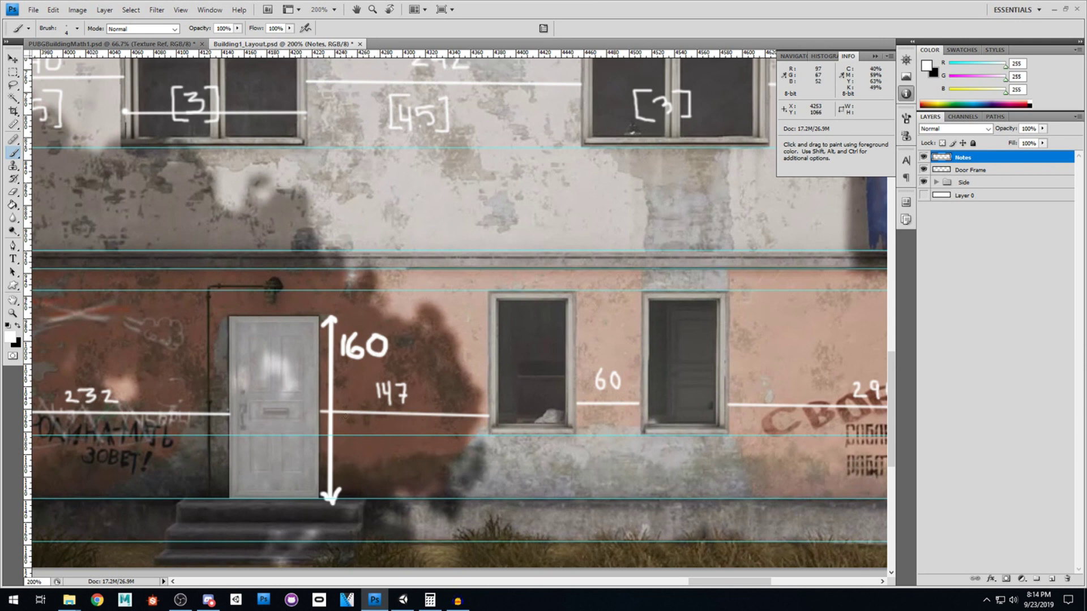
# - Measure the door again with the Ruler tool, first its height and then its width
pyautogui.click(13, 124)
pyautogui.moveTo(275, 499); pyautogui.dragTo(275, 315)
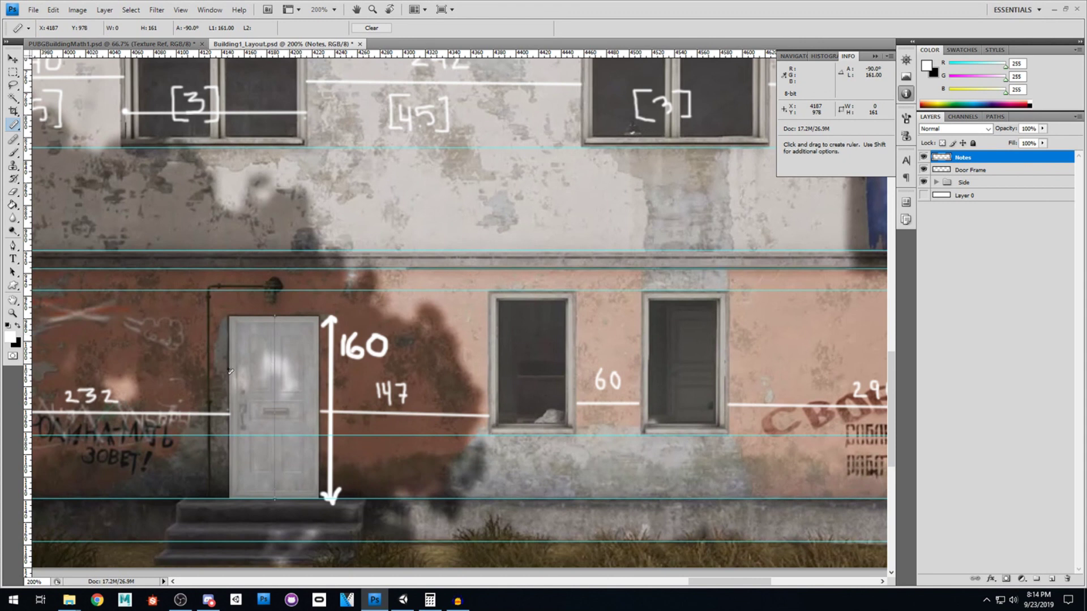
pyautogui.moveTo(230, 369); pyautogui.dragTo(297, 370)
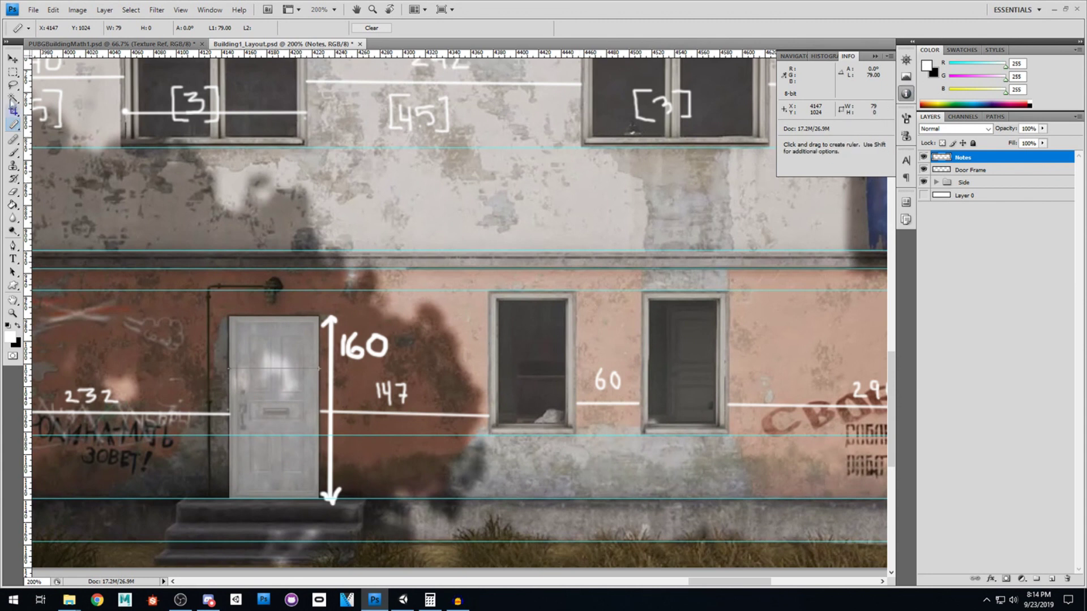
# - Paint a white double-headed arrow across the door's width above it, with a leader line and the note 80
pyautogui.press('b')
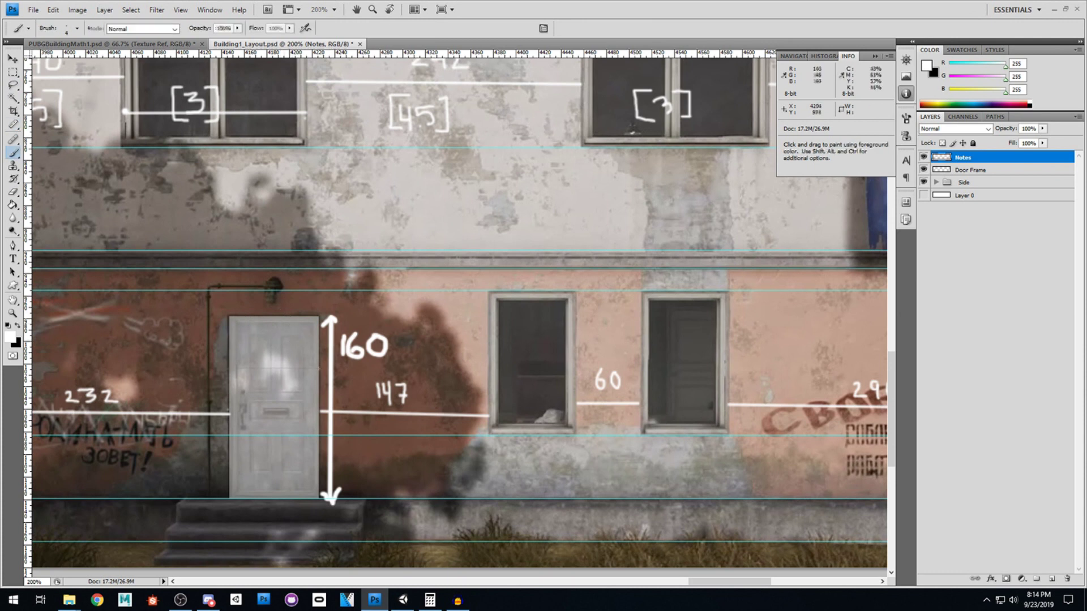
pyautogui.moveTo(225, 296)
pyautogui.mouseDown()
pyautogui.moveTo(318, 293)
pyautogui.moveTo(311, 307)
pyautogui.mouseUp()
pyautogui.moveTo(225, 295); pyautogui.dragTo(232, 289)
pyautogui.moveTo(225, 297); pyautogui.dragTo(234, 306)
pyautogui.moveTo(265, 224)
pyautogui.mouseDown()
pyautogui.moveTo(255, 227)
pyautogui.moveTo(286, 230)
pyautogui.moveTo(275, 295)
pyautogui.mouseUp()
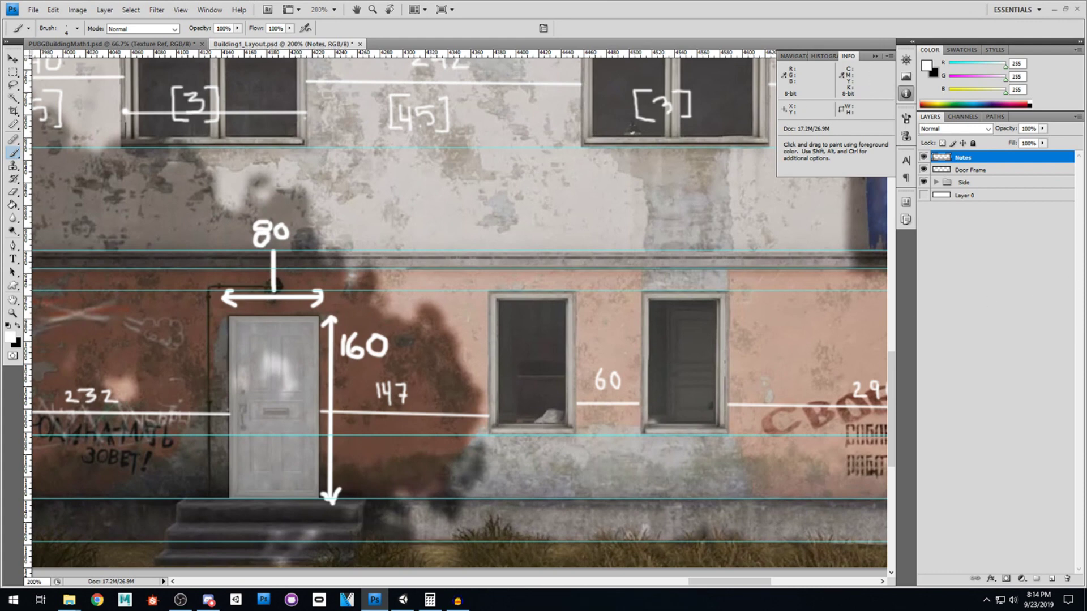
# - Switch to Calculator and divide the door's width of 80 by 1.5 to get the scale ratio
pyautogui.click(430, 600)
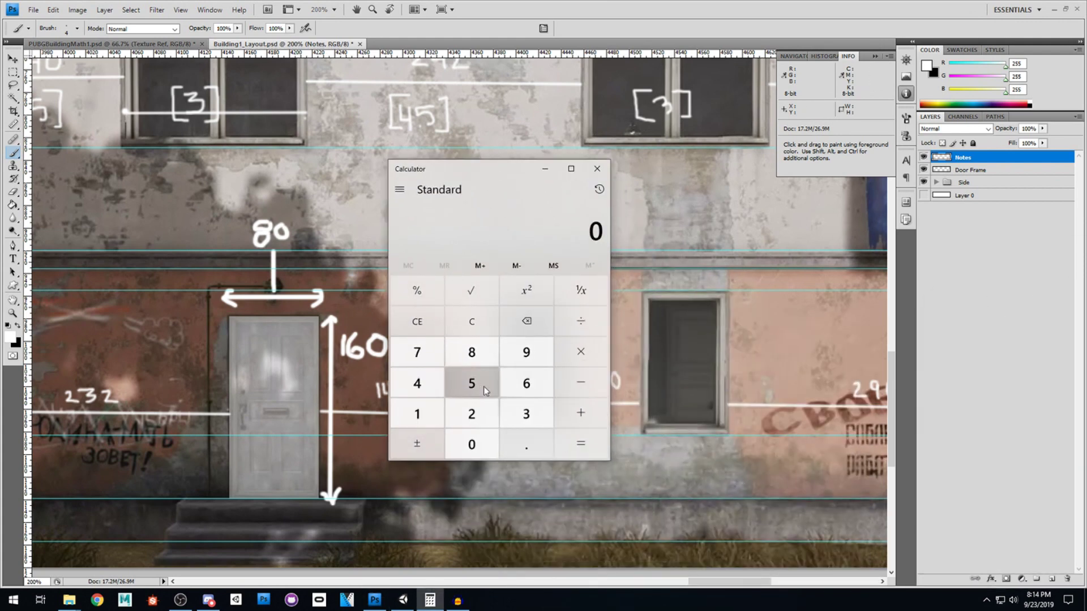
pyautogui.click(472, 352)
pyautogui.click(471, 444)
pyautogui.click(580, 321)
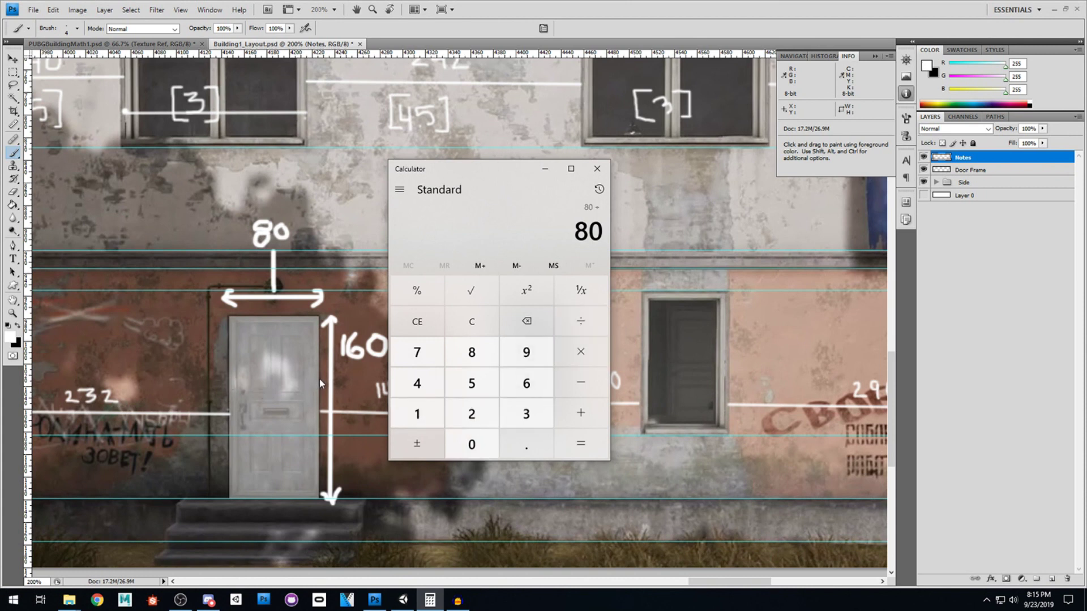
pyautogui.write('1.5')
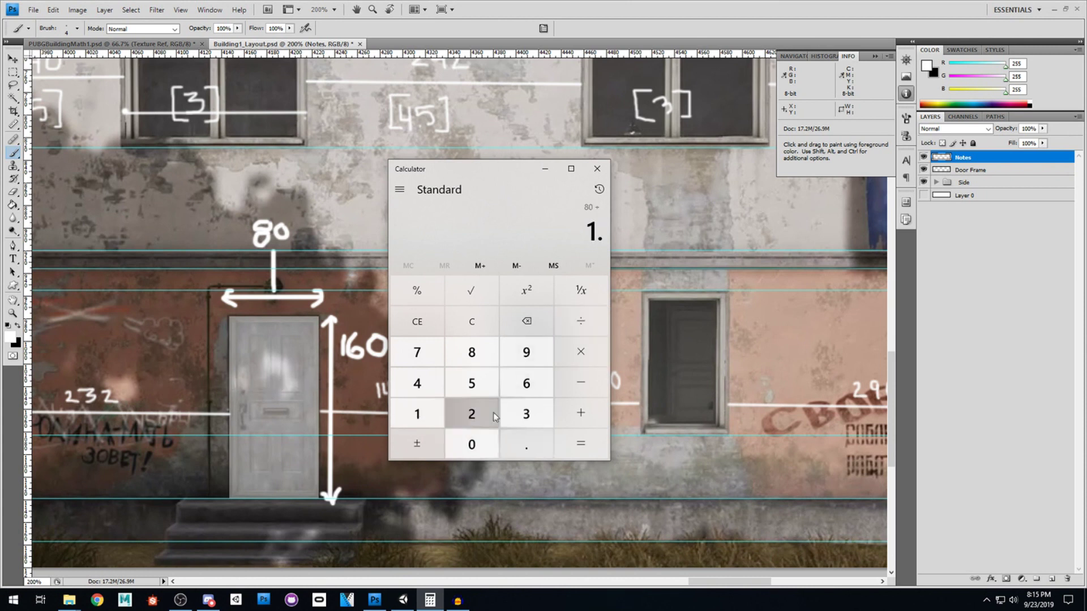
pyautogui.click(581, 448)
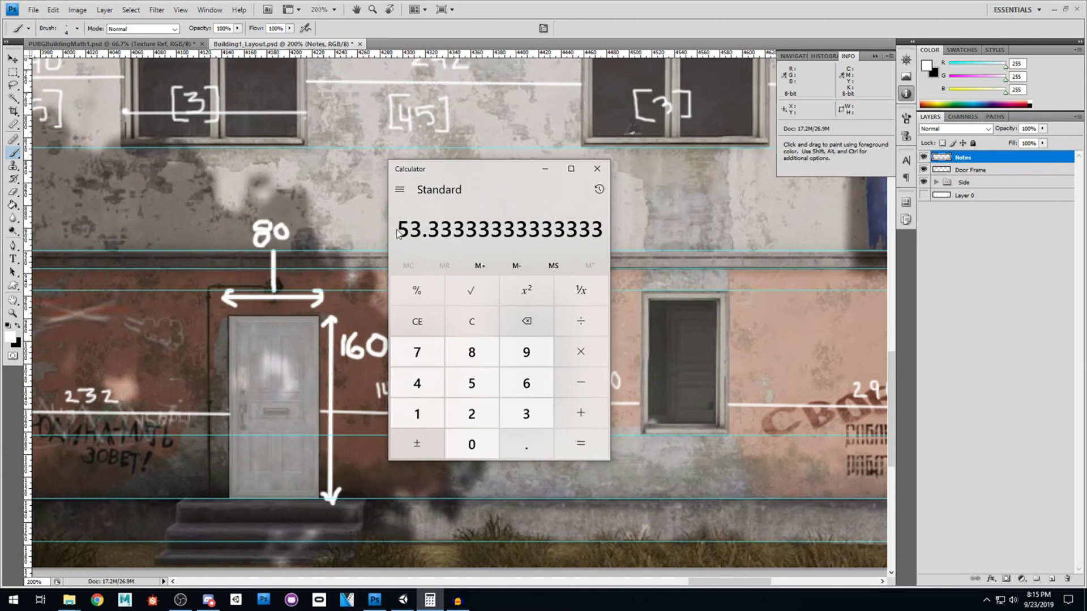
# - Look closely at the wall section marked 232 beside the door and divide 232 by 53 in Calculator
pyautogui.moveTo(505, 175); pyautogui.dragTo(1086, 233)
pyautogui.keyDown('alt'); pyautogui.click(453, 249); pyautogui.keyUp('alt')
pyautogui.press('z')
pyautogui.keyDown('alt'); pyautogui.click(453, 250); pyautogui.keyUp('alt')
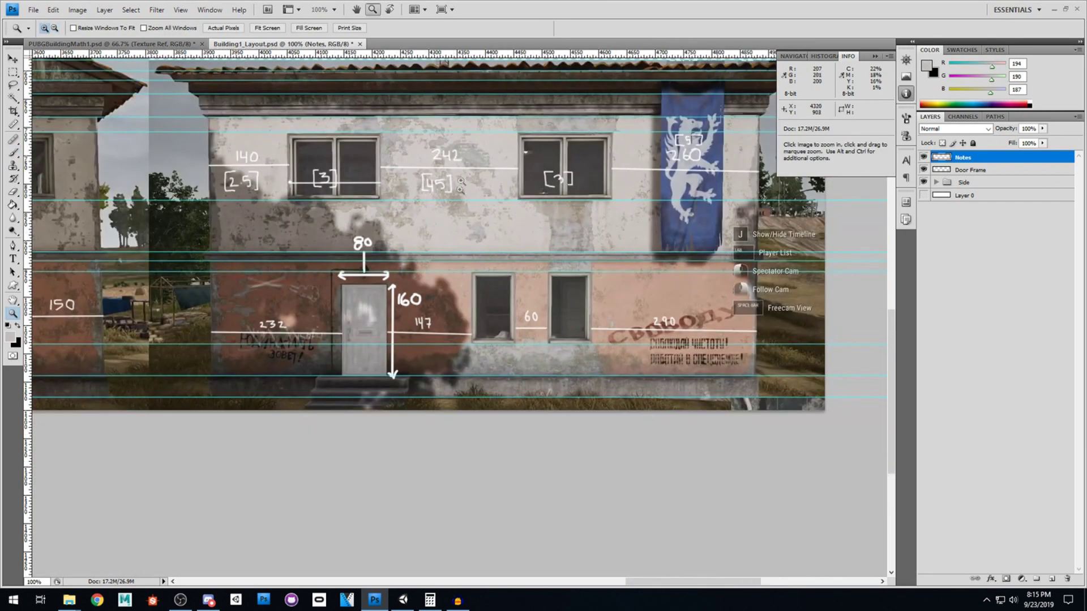
pyautogui.moveTo(430, 245); pyautogui.dragTo(464, 227)
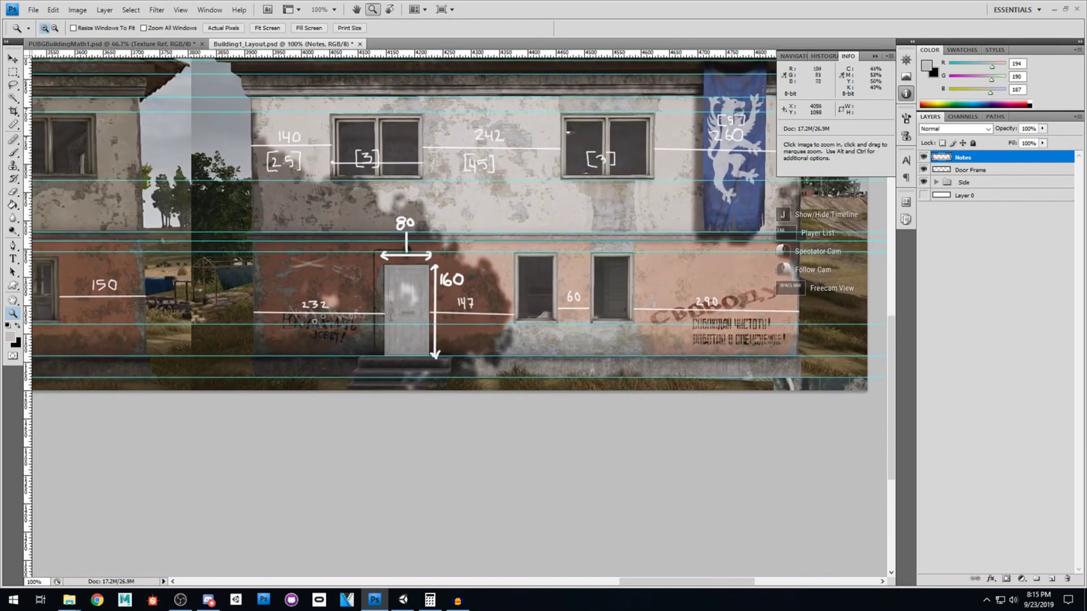
pyautogui.click(299, 323)
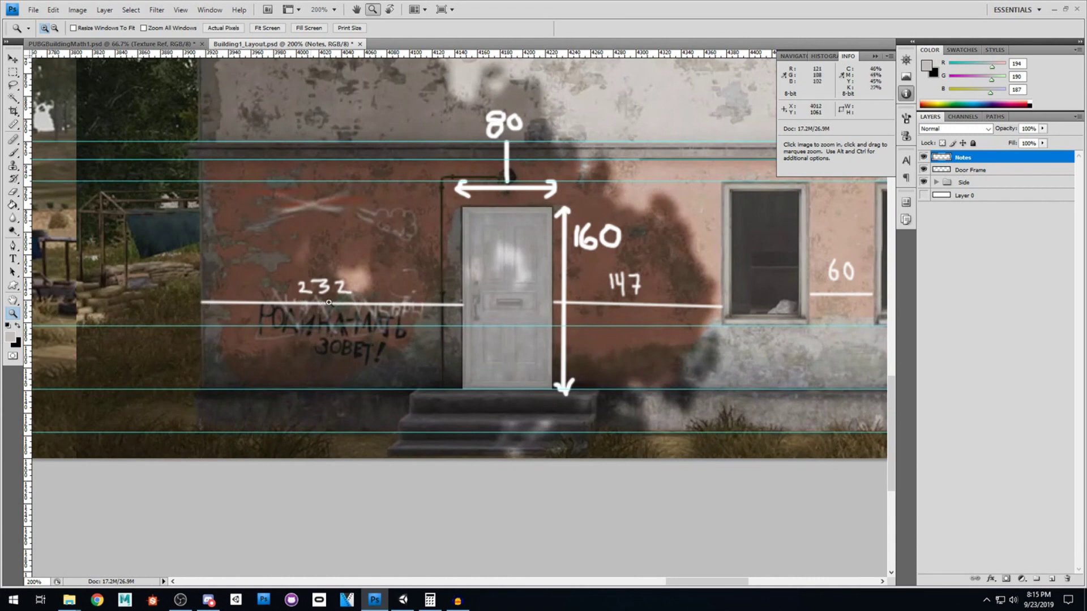
pyautogui.moveTo(1086, 363); pyautogui.dragTo(651, 182)
pyautogui.write('232')
pyautogui.press('/')
pyautogui.write('53')
pyautogui.press('Return')
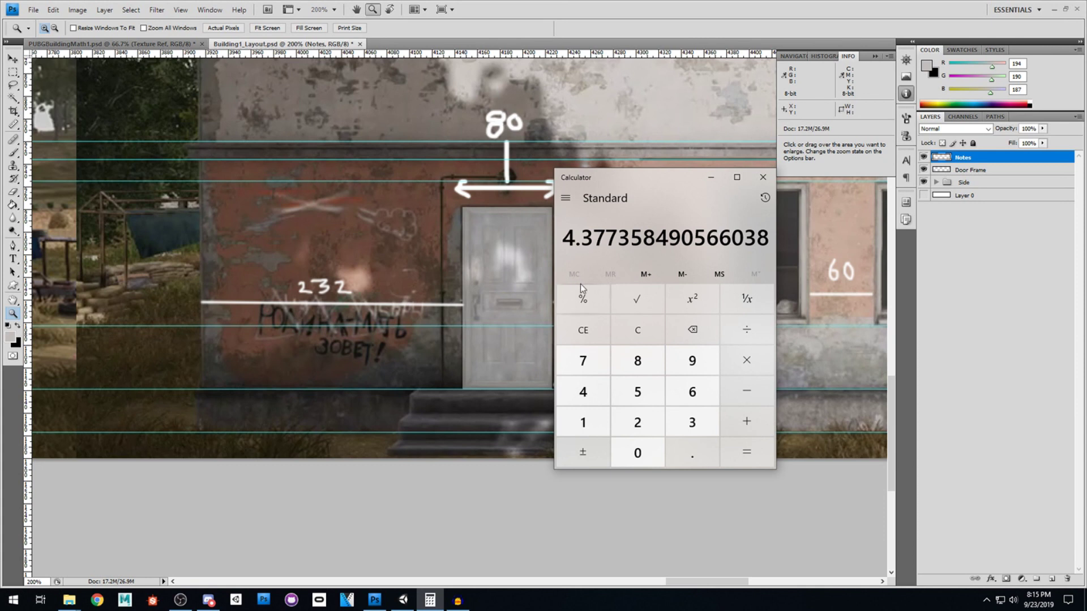
# - Enter the rounding increments .25, .5 and .75 one after another in Calculator, clear them and minimize Calculator
pyautogui.click(681, 449)
pyautogui.write('255')
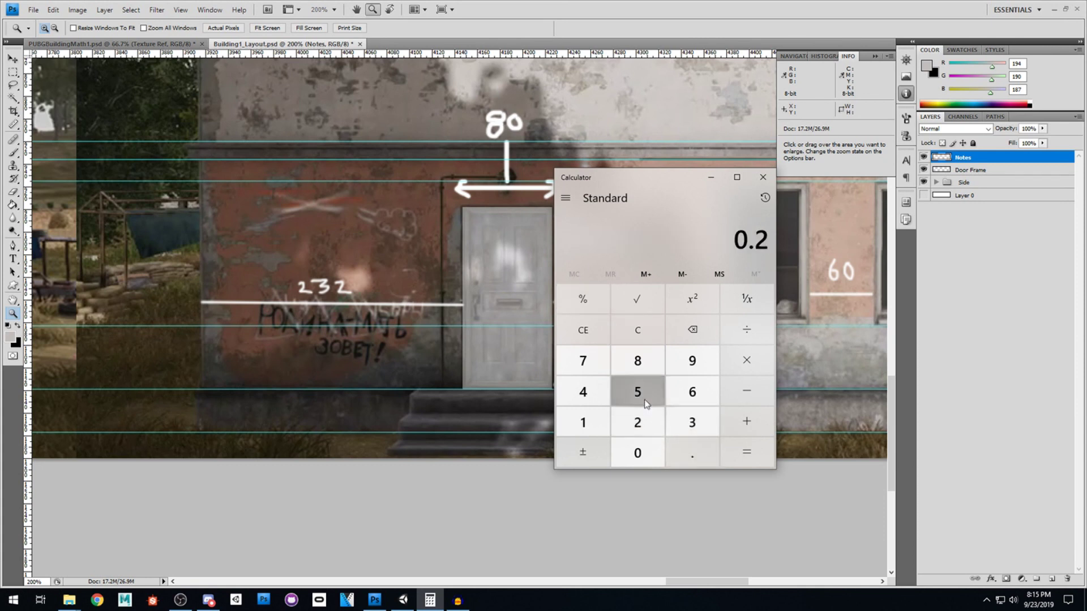
pyautogui.press('Escape')
pyautogui.write('.5')
pyautogui.press('Delete')
pyautogui.click(604, 365)
pyautogui.click(637, 391)
pyautogui.click(600, 324)
pyautogui.write('.75')
pyautogui.click(591, 339)
pyautogui.click(581, 412)
pyautogui.click(601, 335)
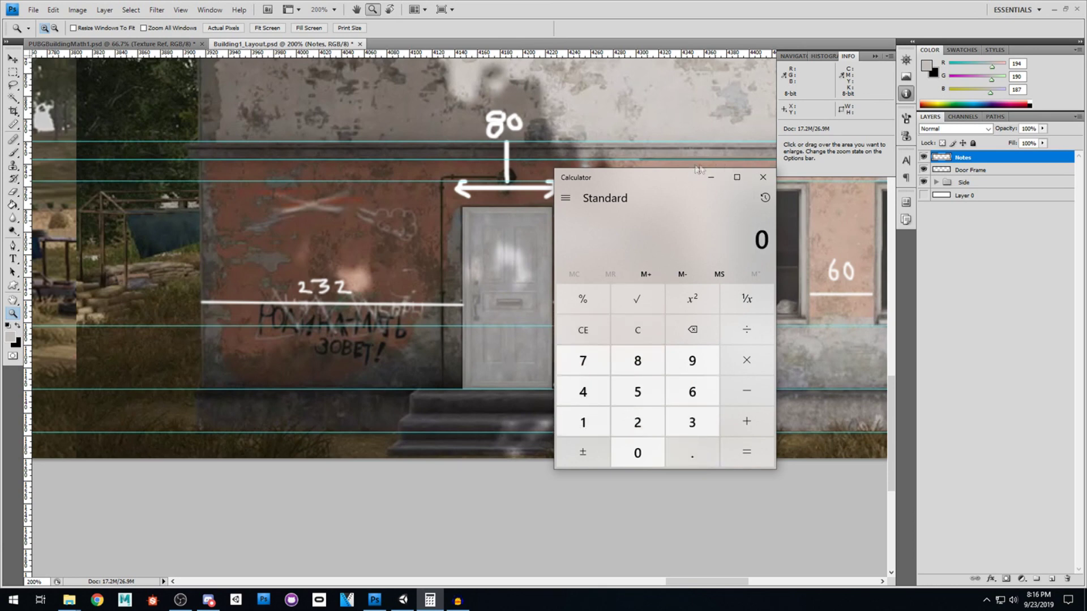
pyautogui.click(711, 177)
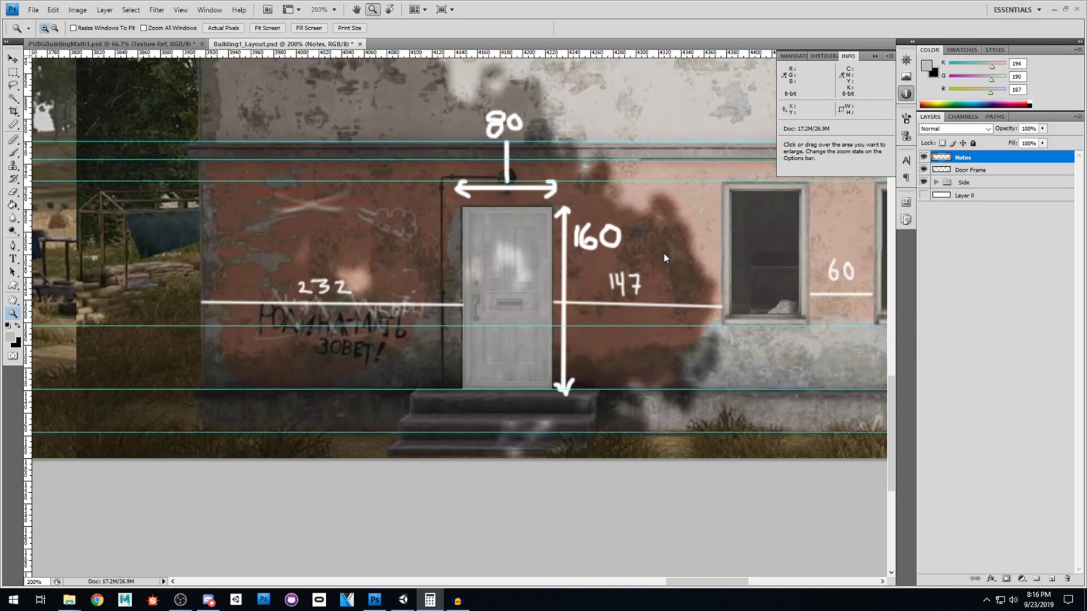
# - Examine the noted spacings between doors and windows on the white-door facade and along the other building sides
pyautogui.moveTo(670, 259); pyautogui.dragTo(402, 249)
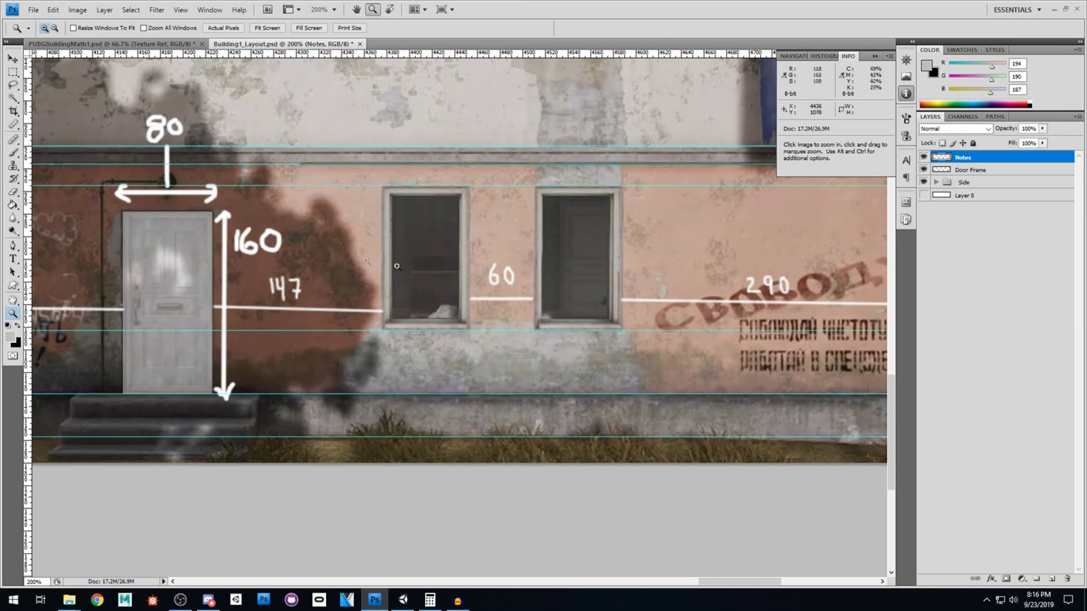
pyautogui.keyDown('alt'); pyautogui.click(466, 254); pyautogui.keyUp('alt')
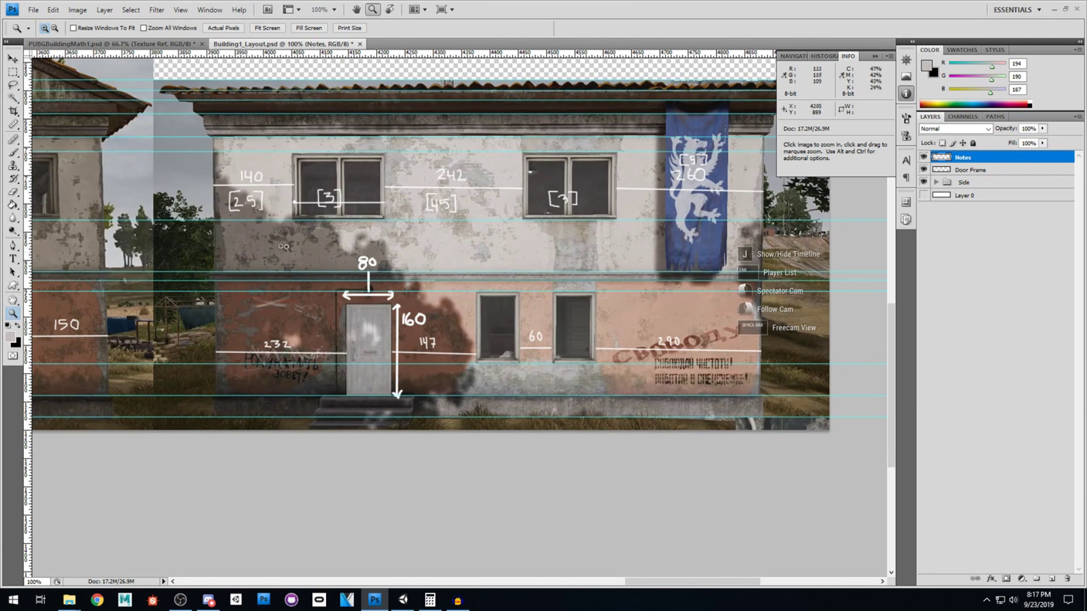
pyautogui.moveTo(320, 249); pyautogui.dragTo(498, 260)
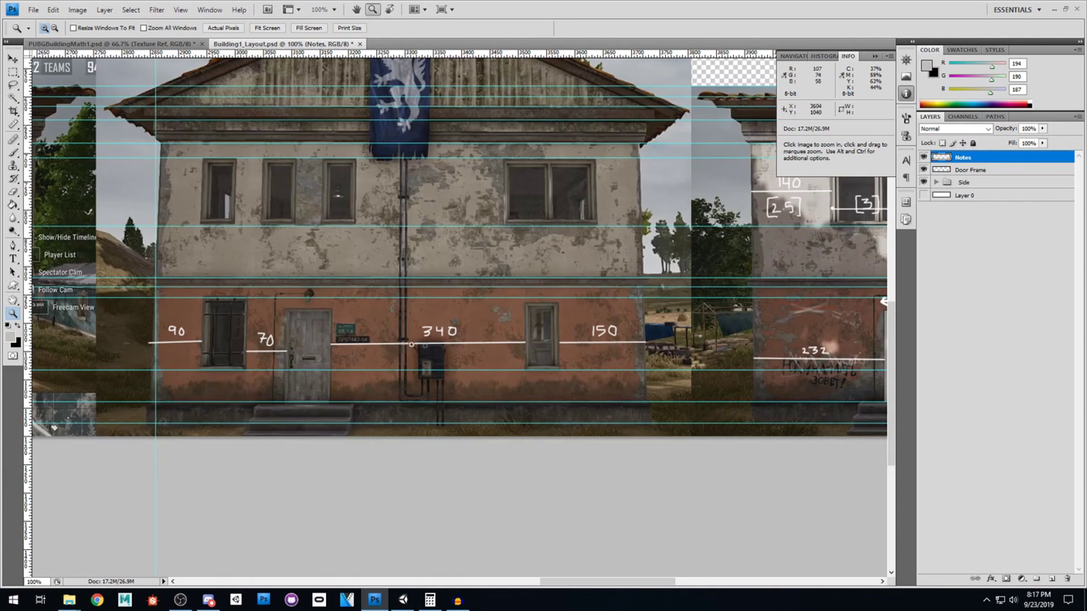
pyautogui.moveTo(460, 269); pyautogui.dragTo(857, 264)
pyautogui.moveTo(204, 293); pyautogui.dragTo(494, 290)
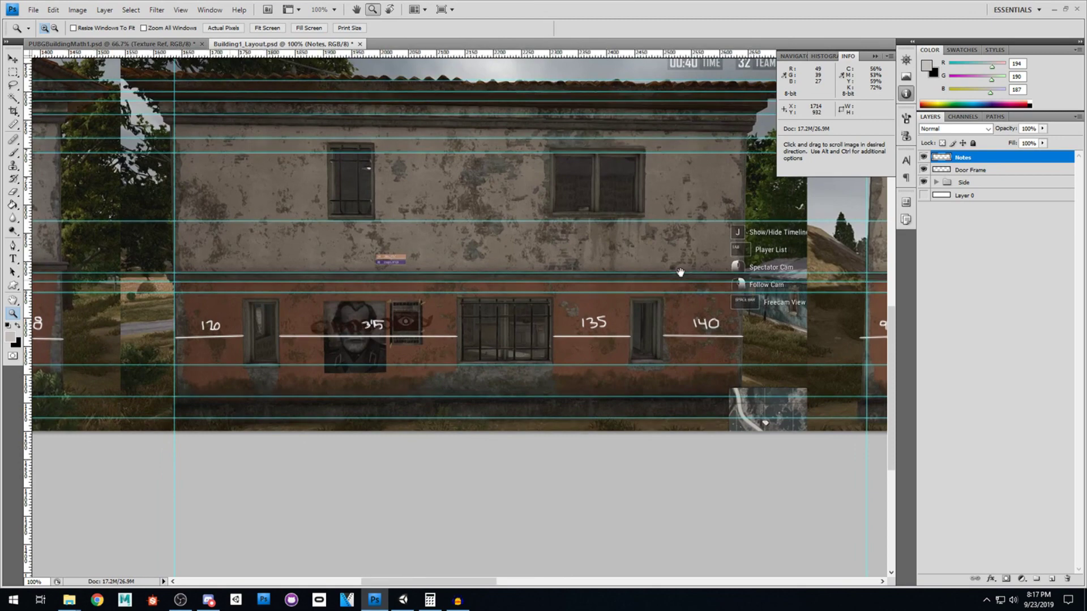
pyautogui.moveTo(226, 283); pyautogui.dragTo(526, 291)
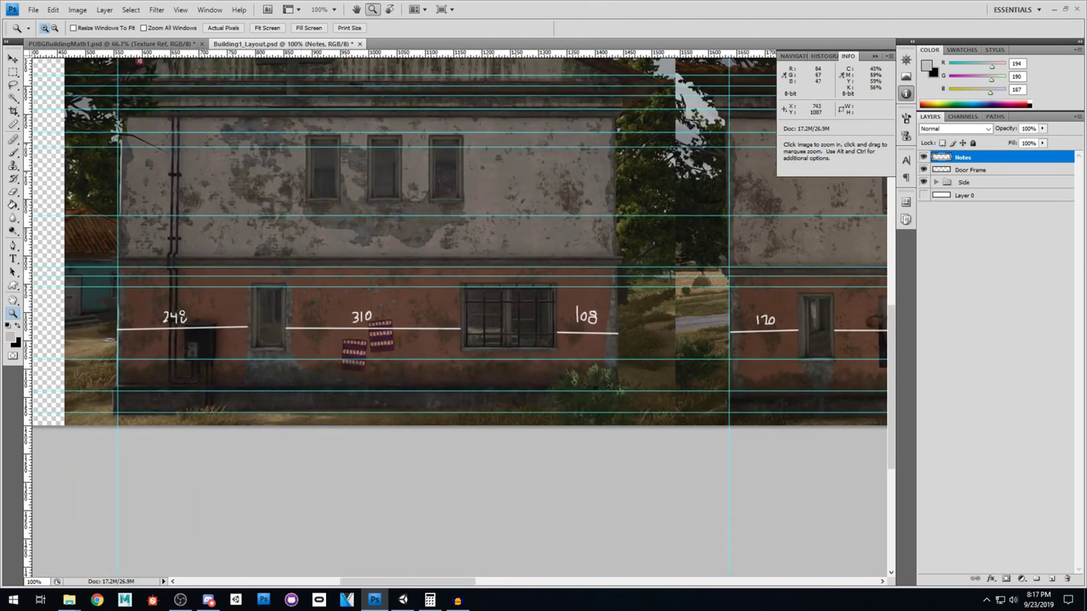
pyautogui.moveTo(671, 266); pyautogui.dragTo(500, 267)
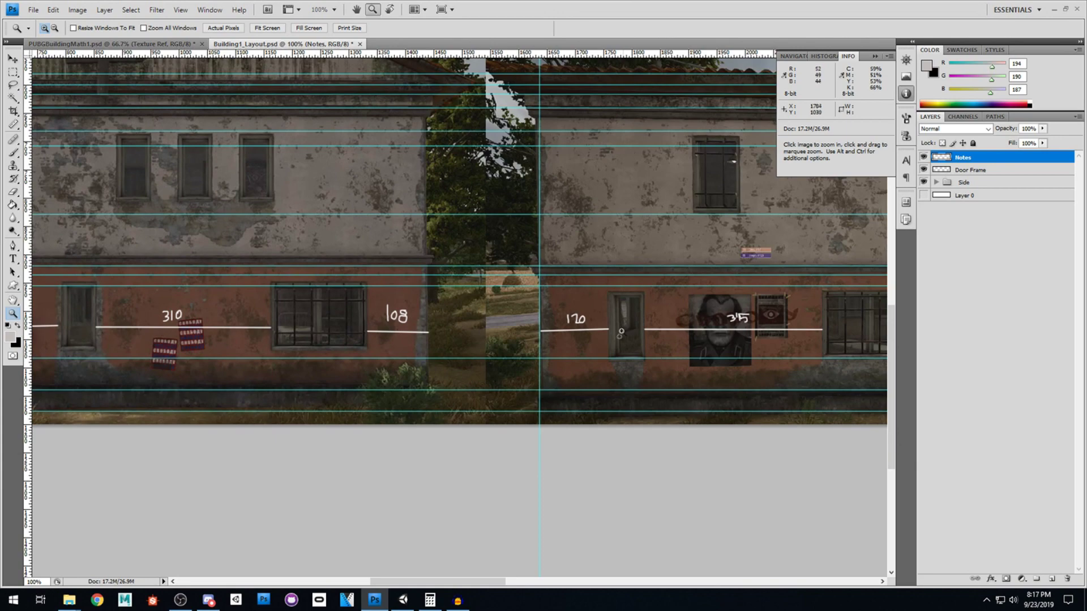
pyautogui.moveTo(715, 274); pyautogui.dragTo(239, 267)
pyautogui.moveTo(878, 396); pyautogui.dragTo(352, 396)
# - Switch to Unity and examine the recreated building and the x/r = y(*) formula board beside it
pyautogui.hotkey('alt', 'Tab')
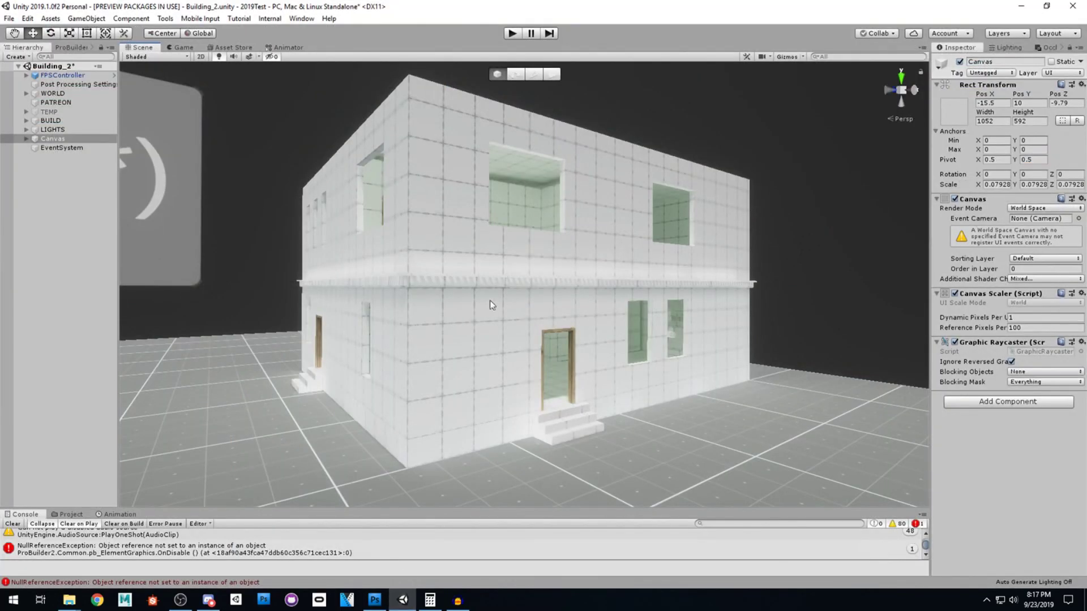
pyautogui.keyDown('alt'); pyautogui.moveTo(513, 282); pyautogui.dragTo(396, 226); pyautogui.keyUp('alt')
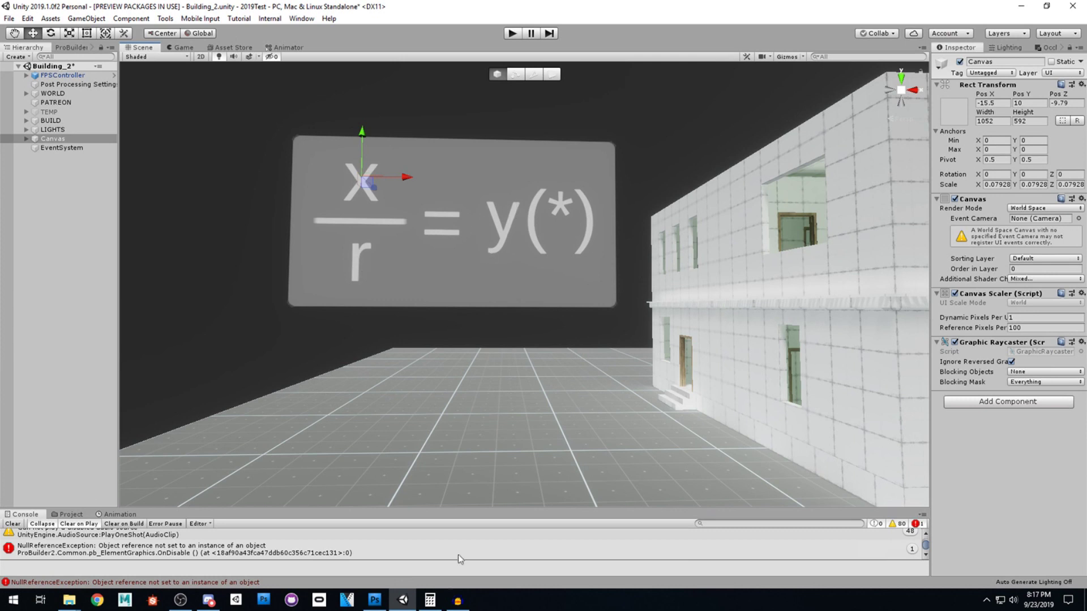
pyautogui.click(374, 600)
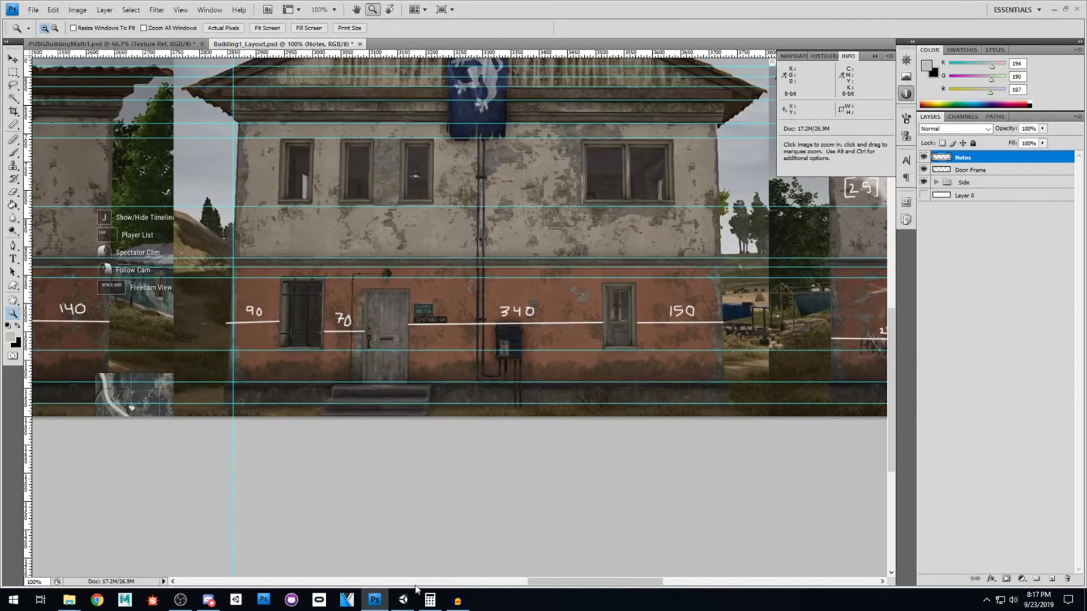
pyautogui.click(404, 599)
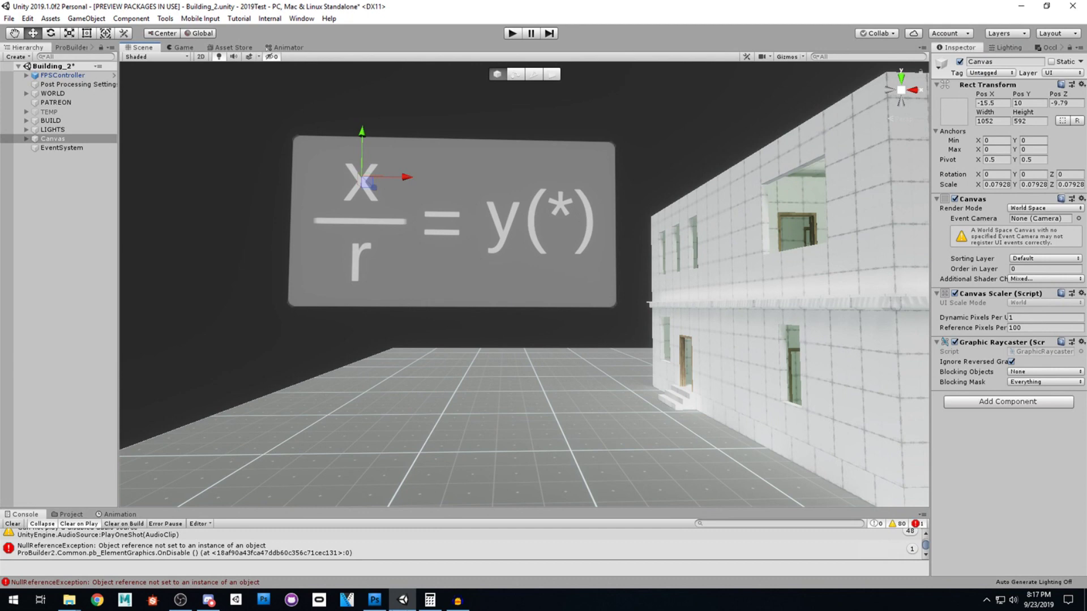
# - Return to the Photoshop layout and look closely at the white door with its 80, 160 and 232 notes
pyautogui.click(374, 600)
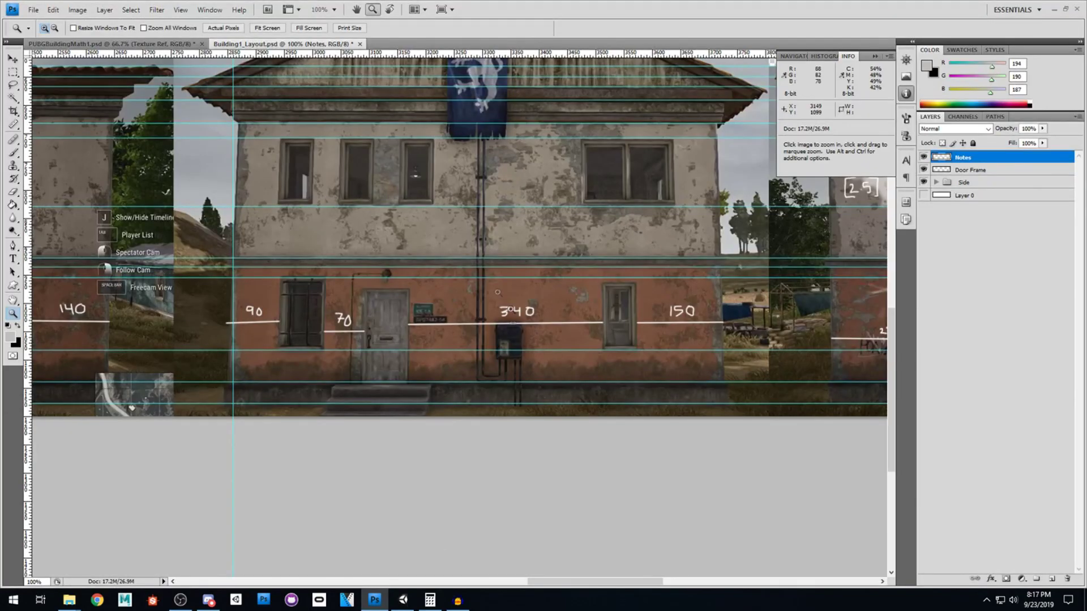
pyautogui.click(677, 292)
pyautogui.moveTo(563, 271); pyautogui.dragTo(158, 294)
pyautogui.moveTo(849, 308); pyautogui.dragTo(618, 305)
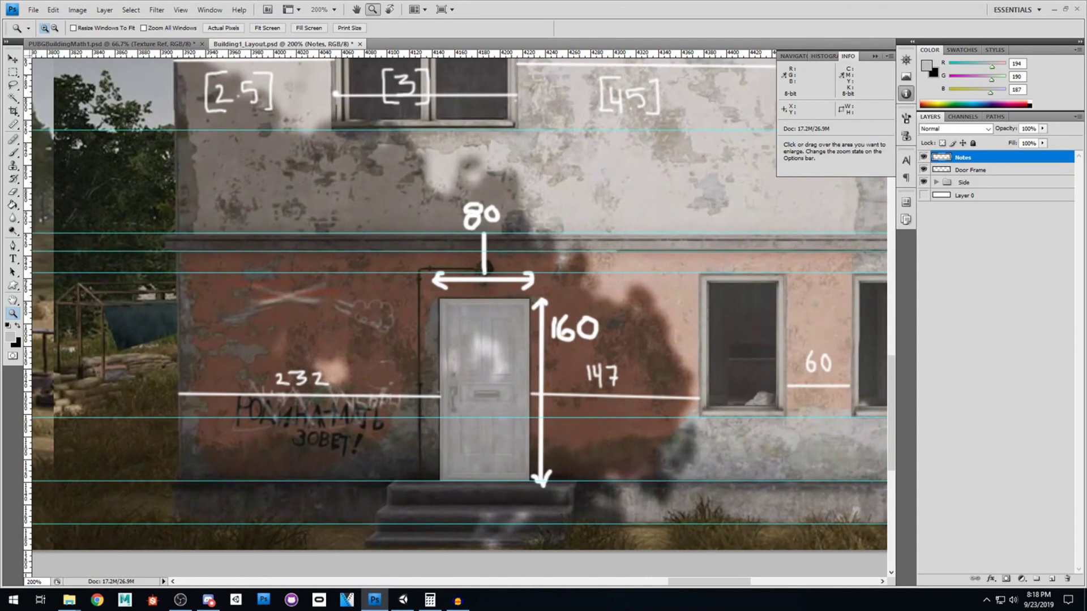
# - Divide 232 by 53 in Calculator and place its window clear of the white door's 80 note
pyautogui.moveTo(1086, 218); pyautogui.dragTo(598, 172)
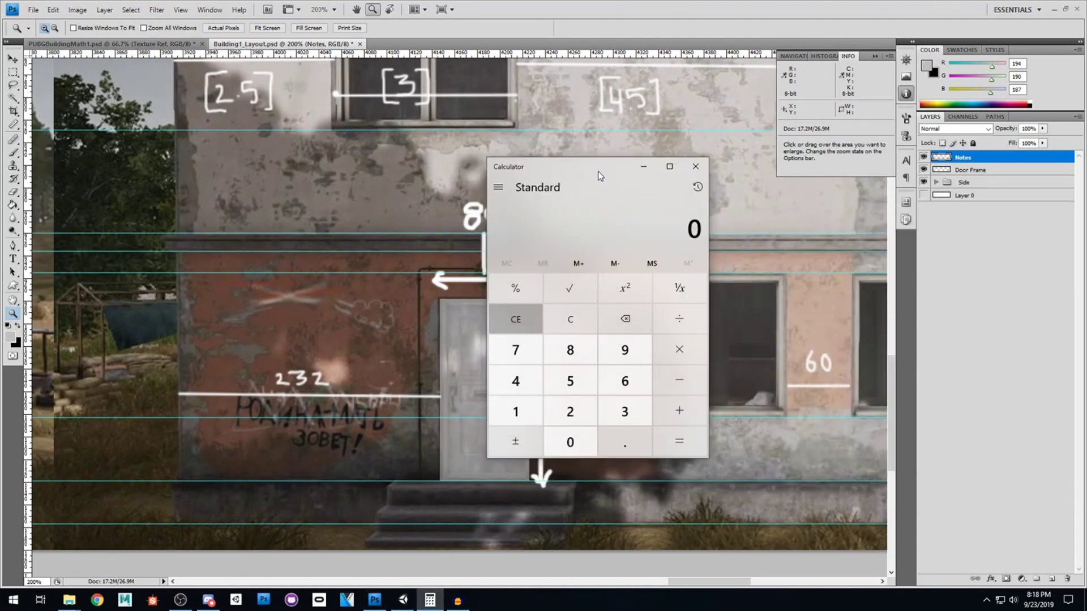
pyautogui.write('232')
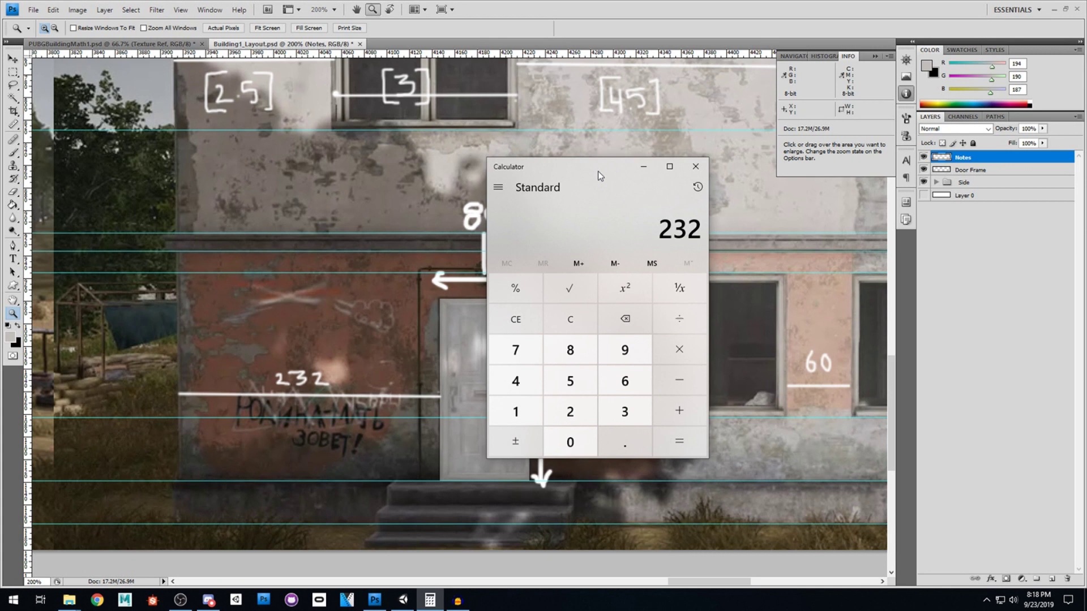
pyautogui.write('/53')
pyautogui.press('Return')
pyautogui.moveTo(598, 171); pyautogui.dragTo(667, 174)
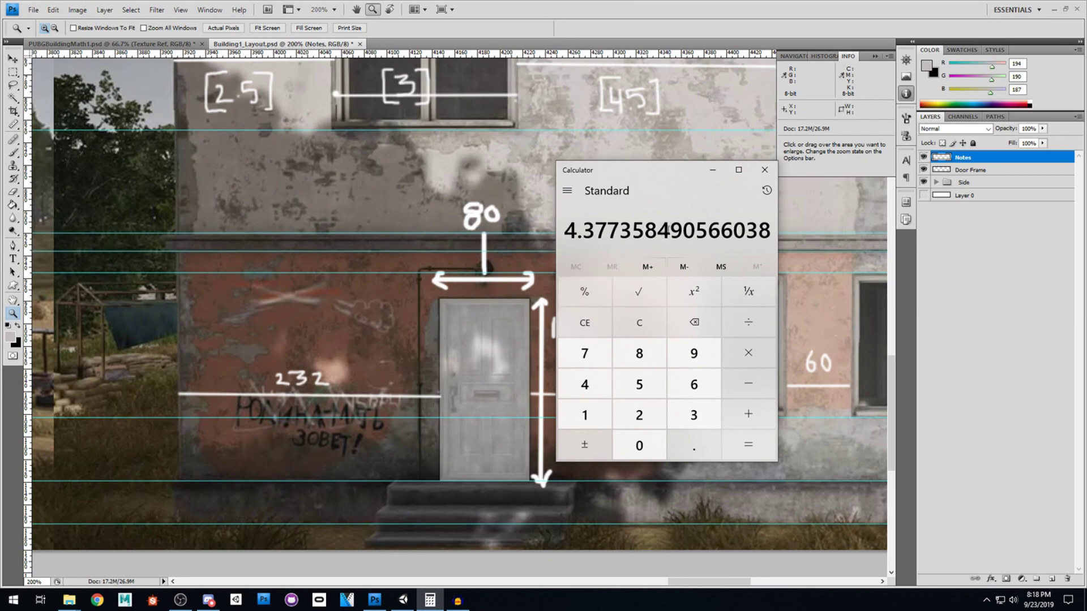
# - Switch to Unity and replace the formula board's r with 53
pyautogui.click(404, 600)
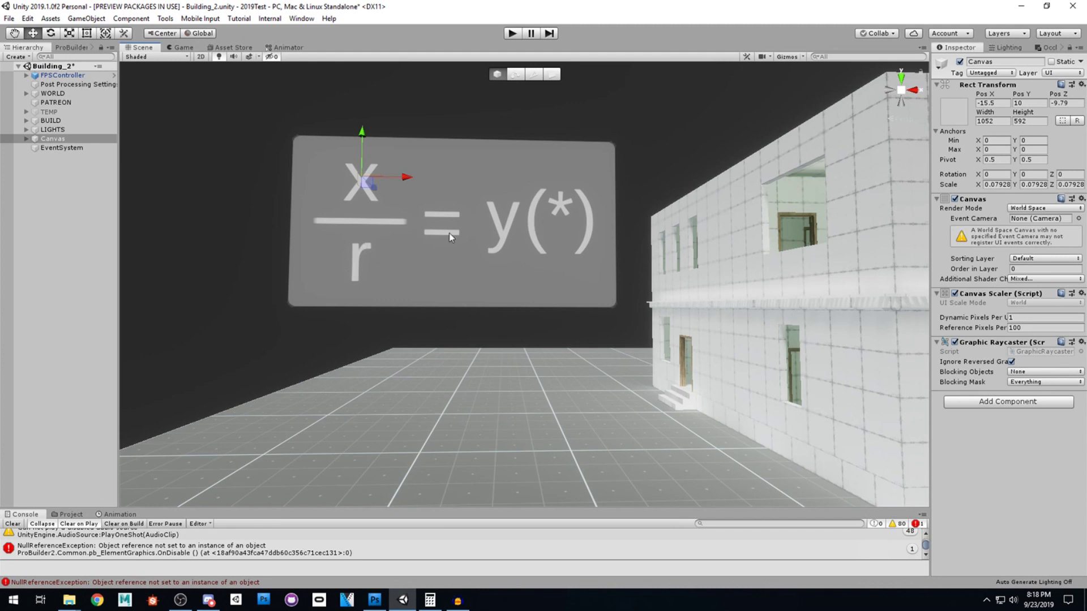
pyautogui.click(26, 139)
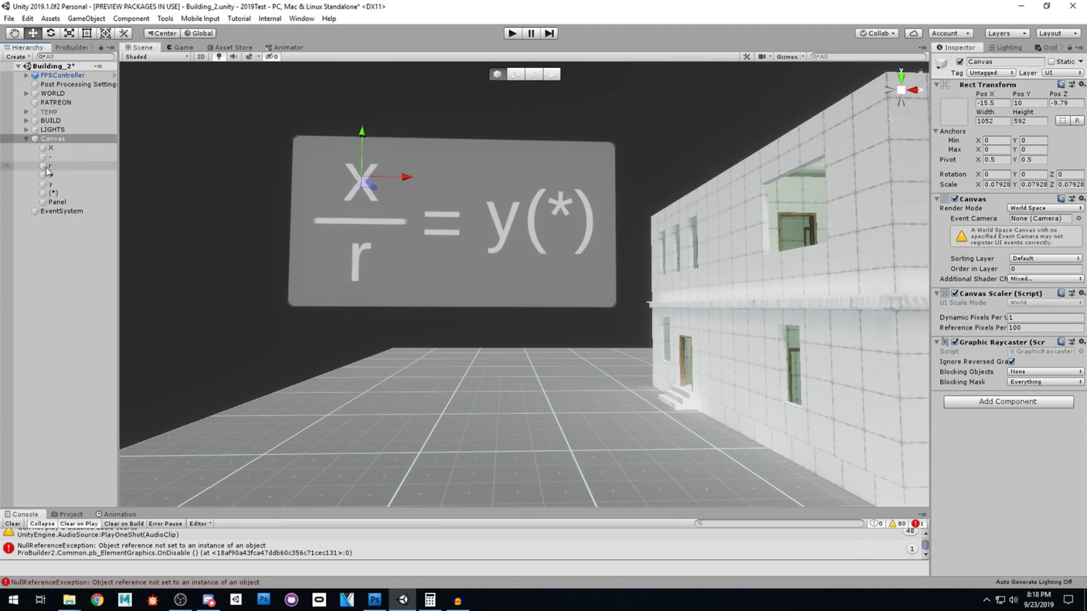
pyautogui.click(48, 167)
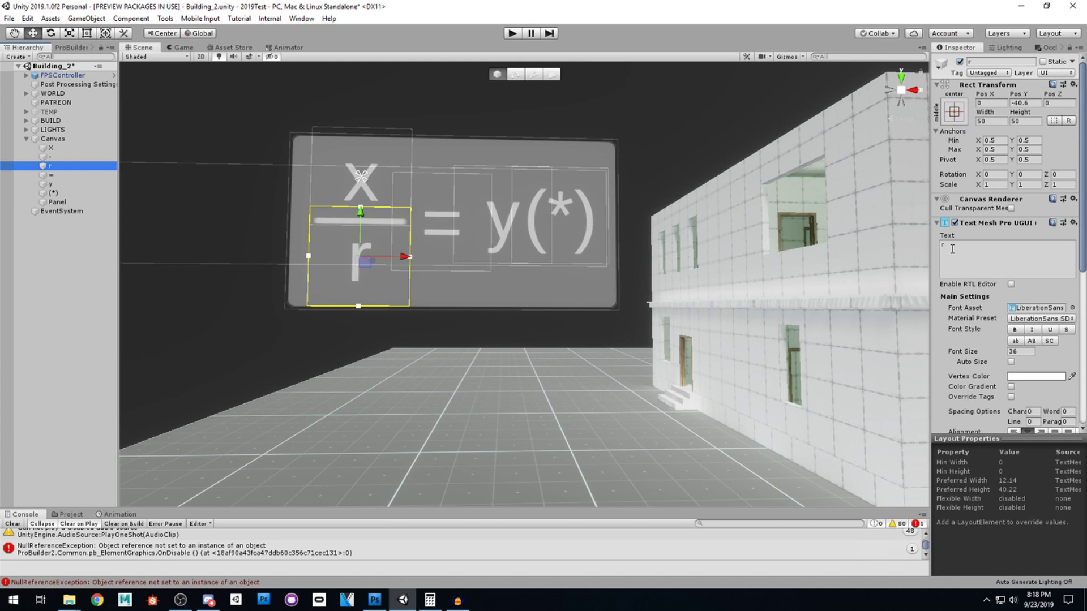
pyautogui.click(952, 249)
pyautogui.write('53')
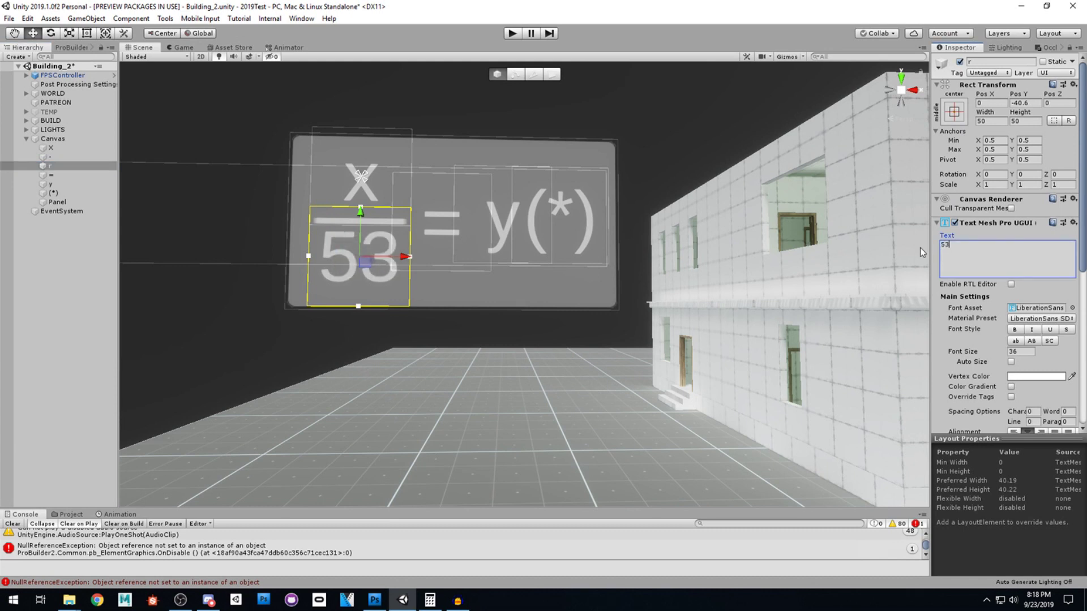
# - Replace the formula board's X with 232, and substitute 80 for it above the fraction line
pyautogui.click(51, 148)
pyautogui.click(950, 252)
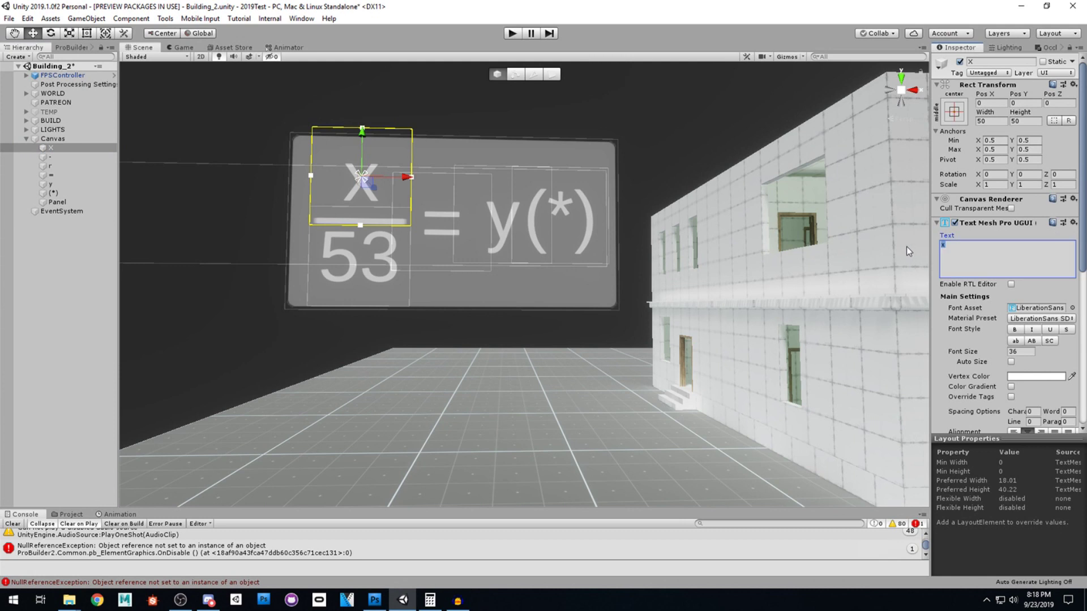
pyautogui.write('232')
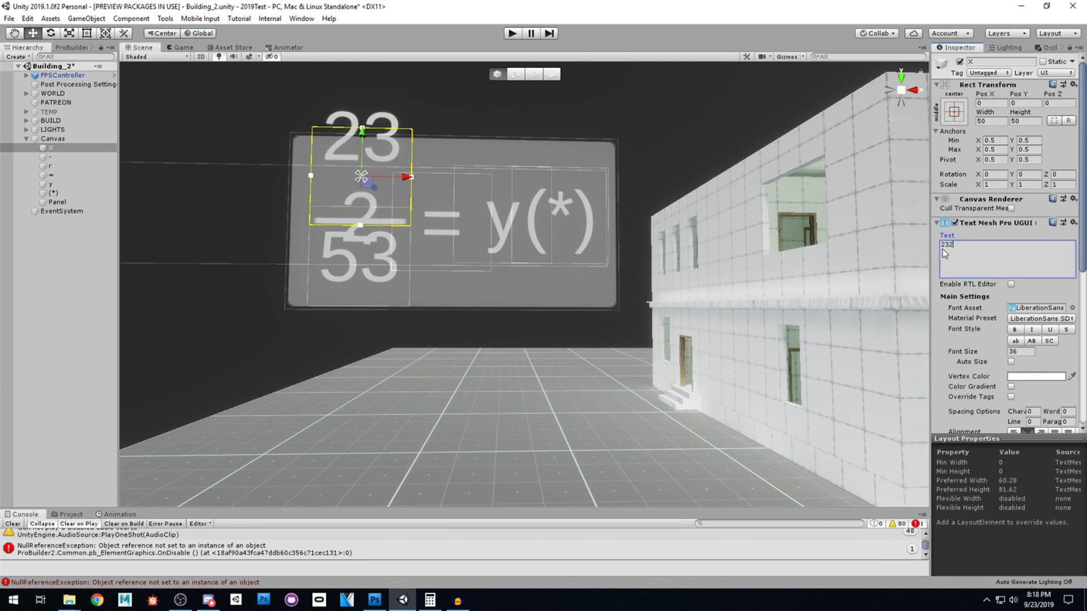
pyautogui.moveTo(959, 244); pyautogui.dragTo(928, 244)
pyautogui.write('80')
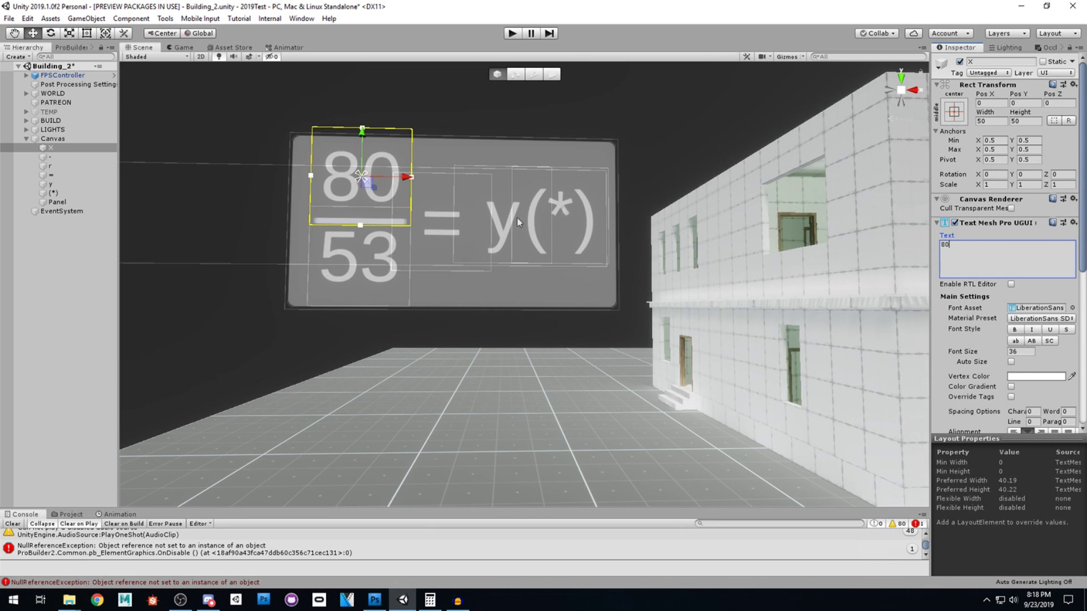
# - Undo the number substitutions on the formula board
pyautogui.click(70, 290)
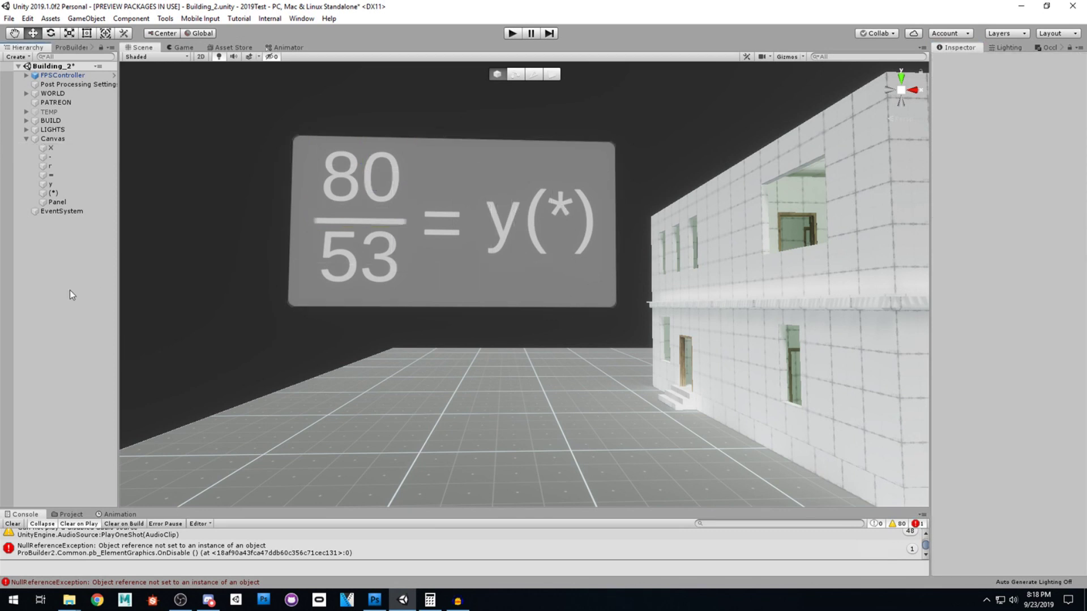
pyautogui.hotkey('ctrl', 'z')
pyautogui.hotkey('ctrl', 'z')
pyautogui.hotkey('ctrl', 'z')
pyautogui.hotkey('ctrl', 'z')
pyautogui.hotkey('ctrl', 'z')
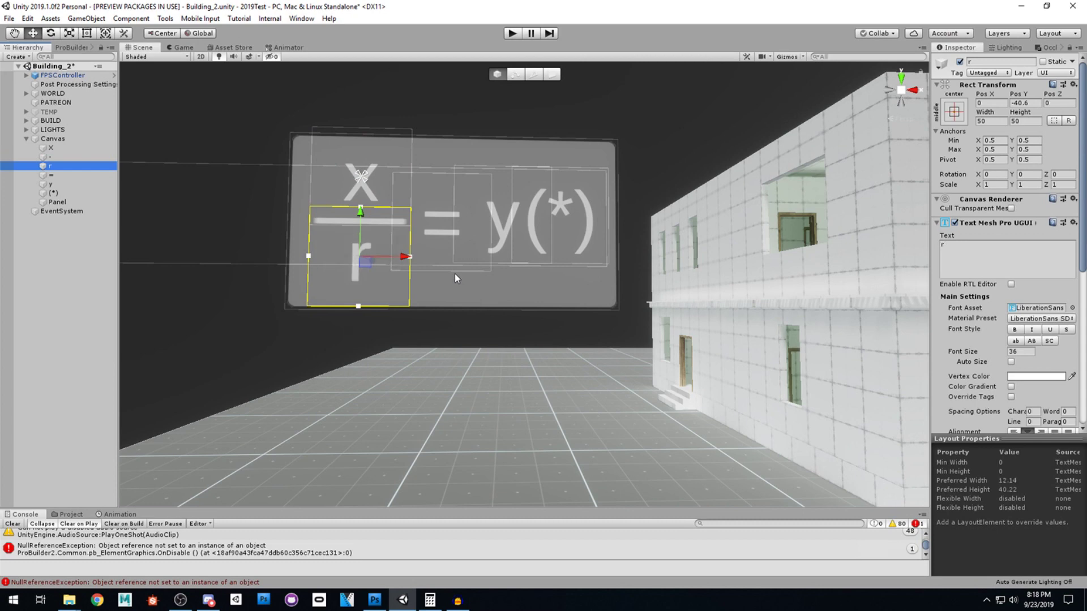
# - Move in on the building's front entrance and select its door frame
pyautogui.click(425, 265)
pyautogui.moveTo(583, 345); pyautogui.dragTo(514, 283, button='right')
pyautogui.click(515, 376)
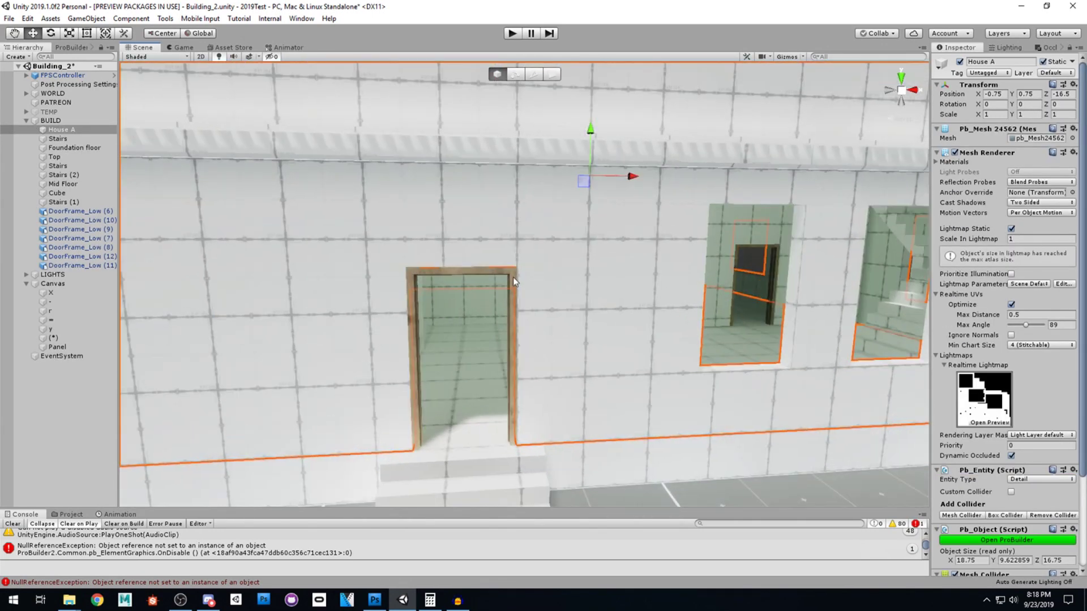
pyautogui.click(514, 337)
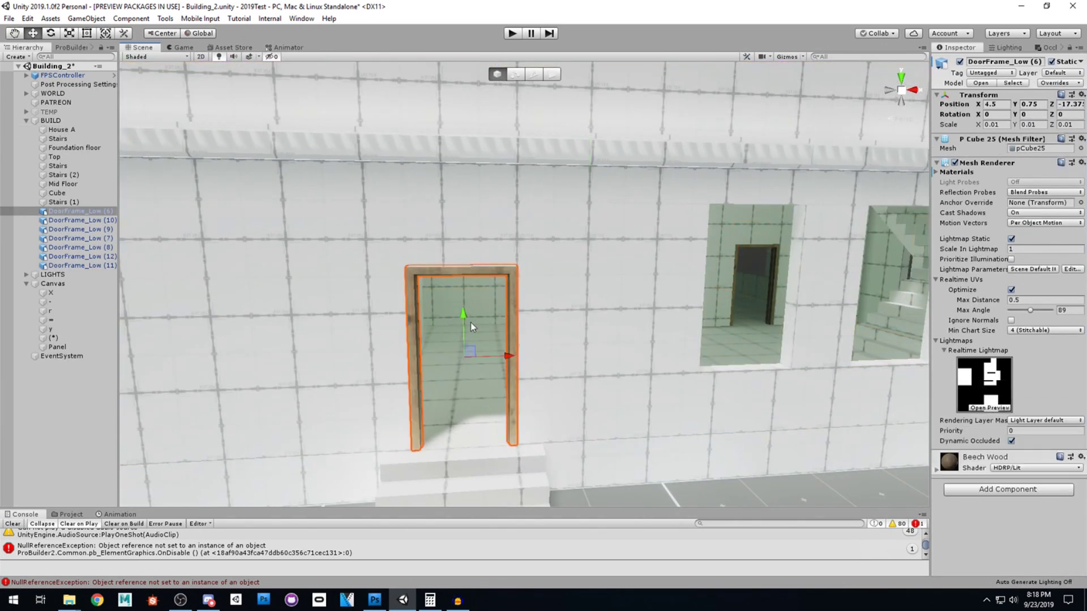
# - Select House A in ProBuilder face mode and examine the grid spacing between the front door and the first window
pyautogui.click(582, 331)
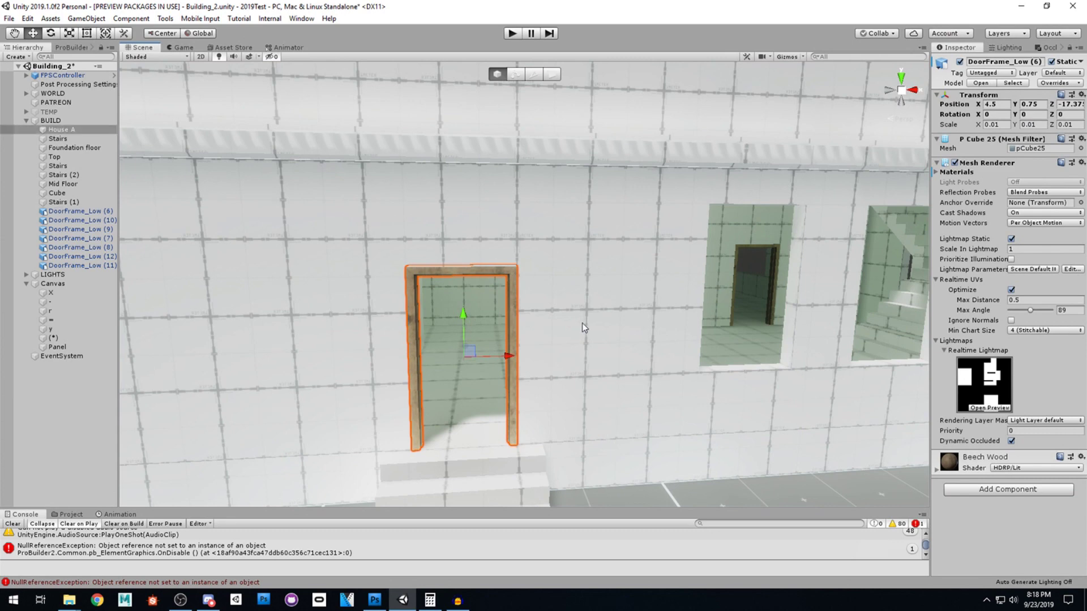
pyautogui.click(554, 75)
pyautogui.moveTo(614, 303); pyautogui.dragTo(532, 303, button='right')
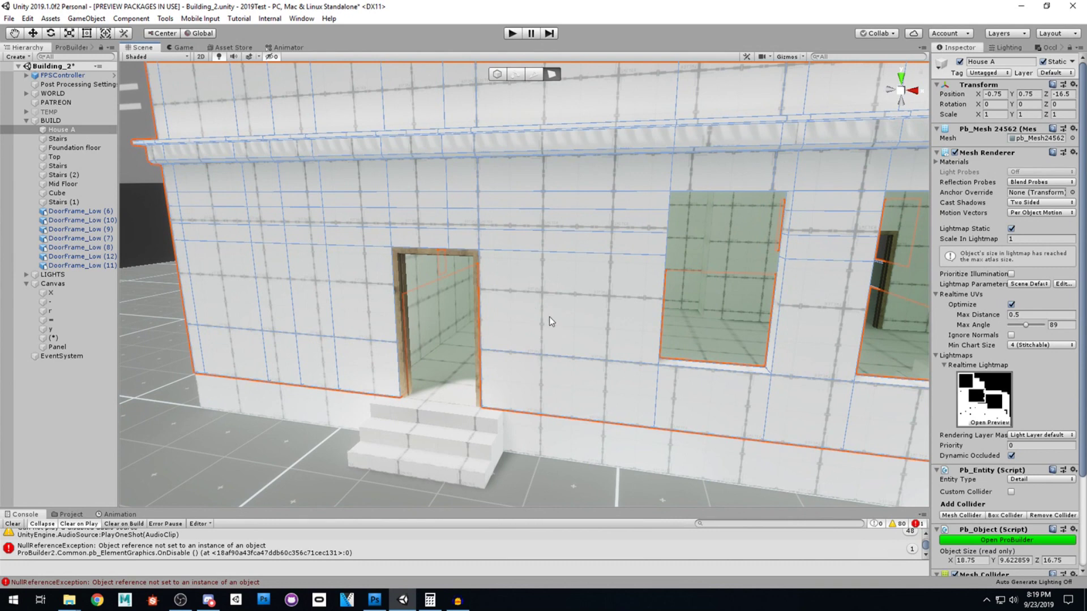
pyautogui.moveTo(640, 360); pyautogui.dragTo(634, 360, button='right')
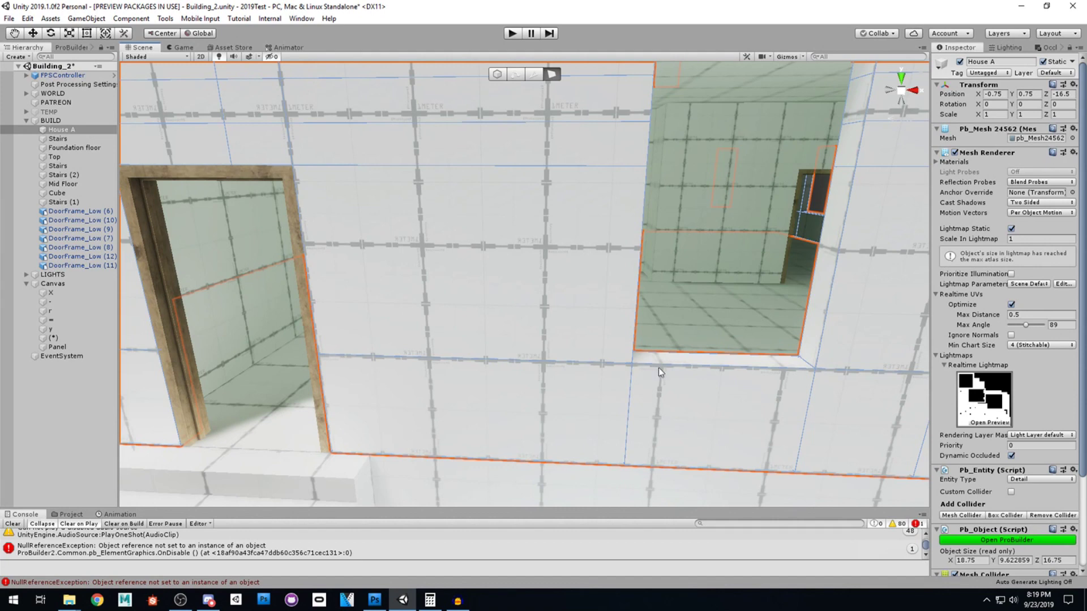
pyautogui.moveTo(451, 261); pyautogui.dragTo(419, 280, button='right')
pyautogui.press('s')
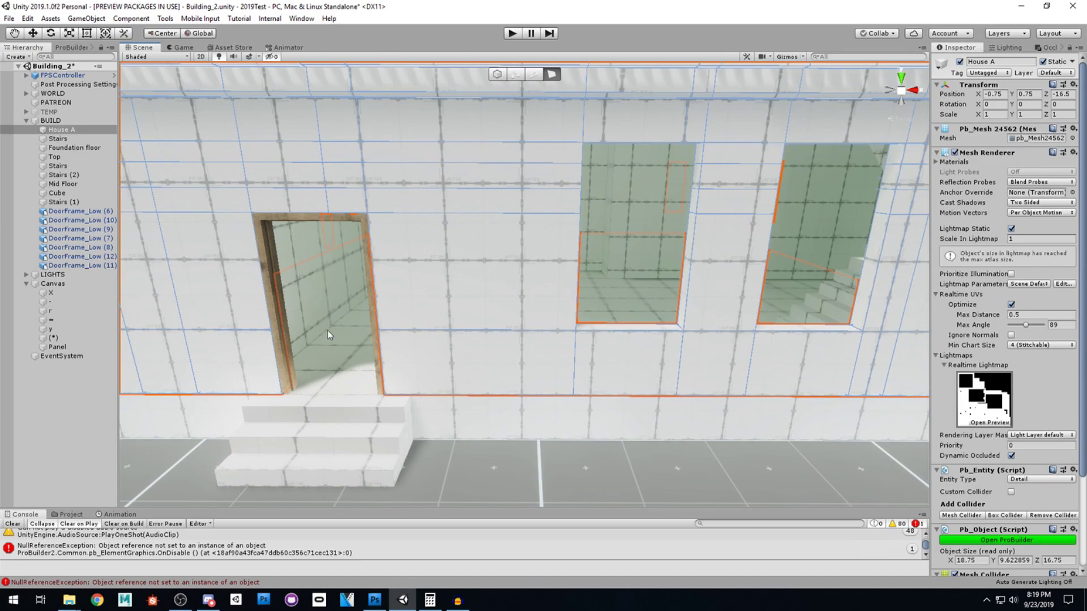
# - Return to the Photoshop layout, divide 147 by 53 in Calculator, highlight 2.77 in the result and minimize Calculator
pyautogui.click(374, 600)
pyautogui.moveTo(663, 331); pyautogui.dragTo(518, 326)
pyautogui.click(430, 600)
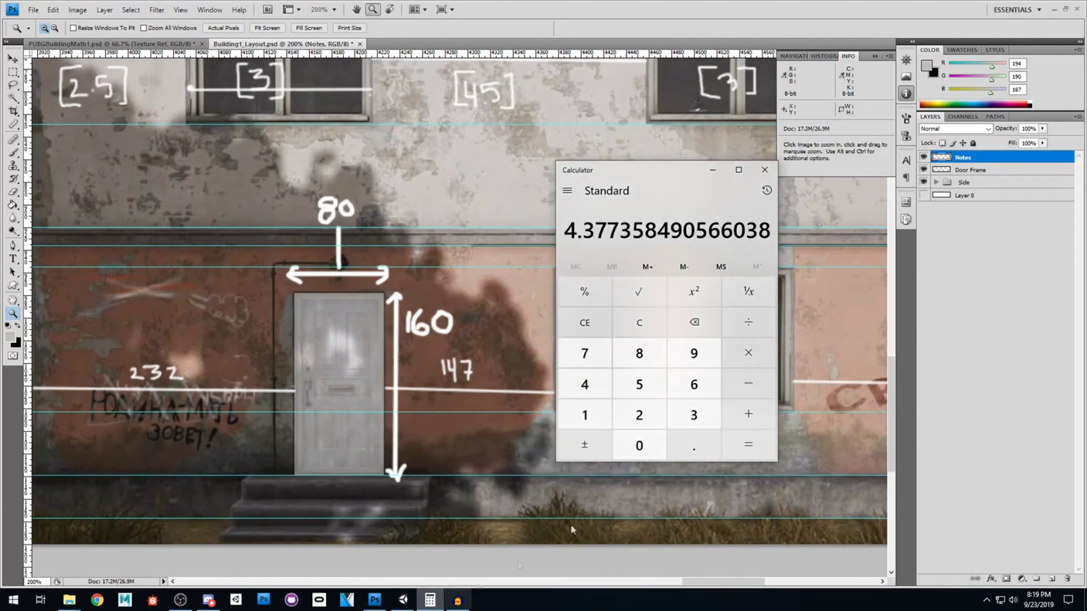
pyautogui.write('147')
pyautogui.press('/')
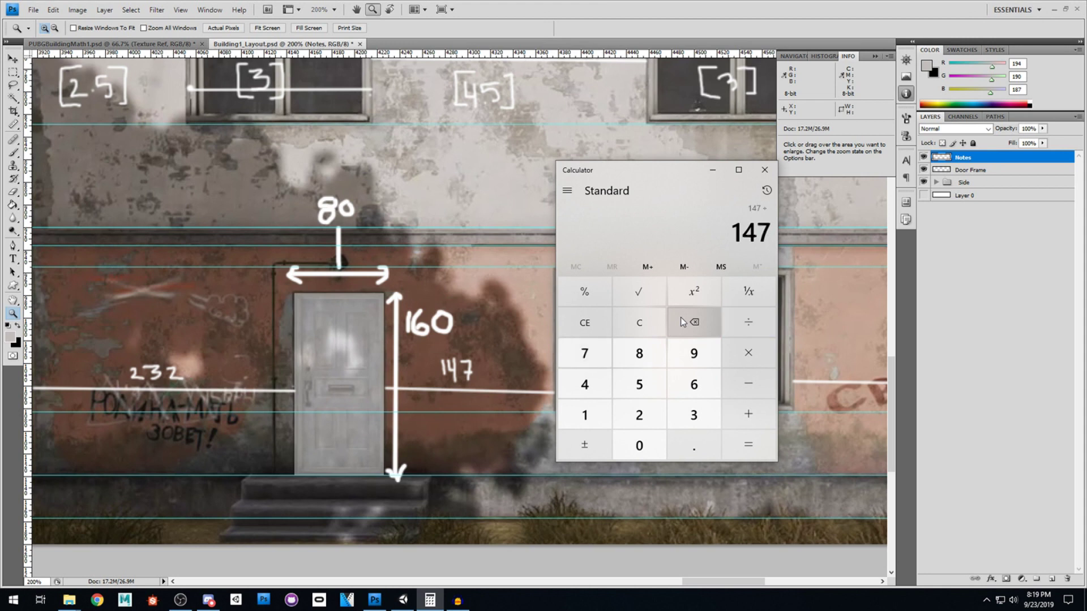
pyautogui.press('Return')
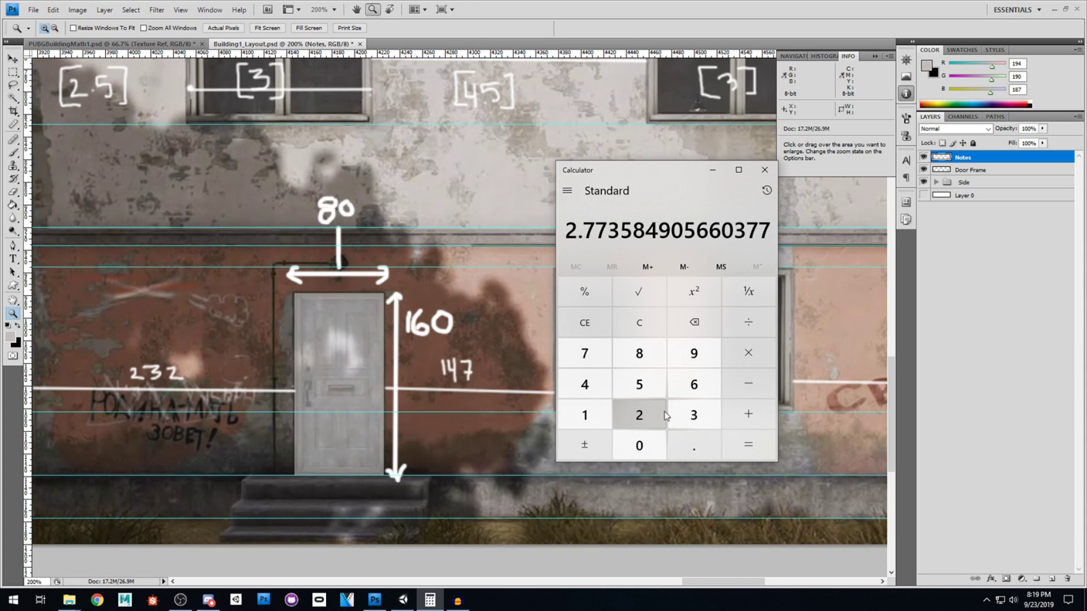
pyautogui.moveTo(568, 231); pyautogui.dragTo(604, 230)
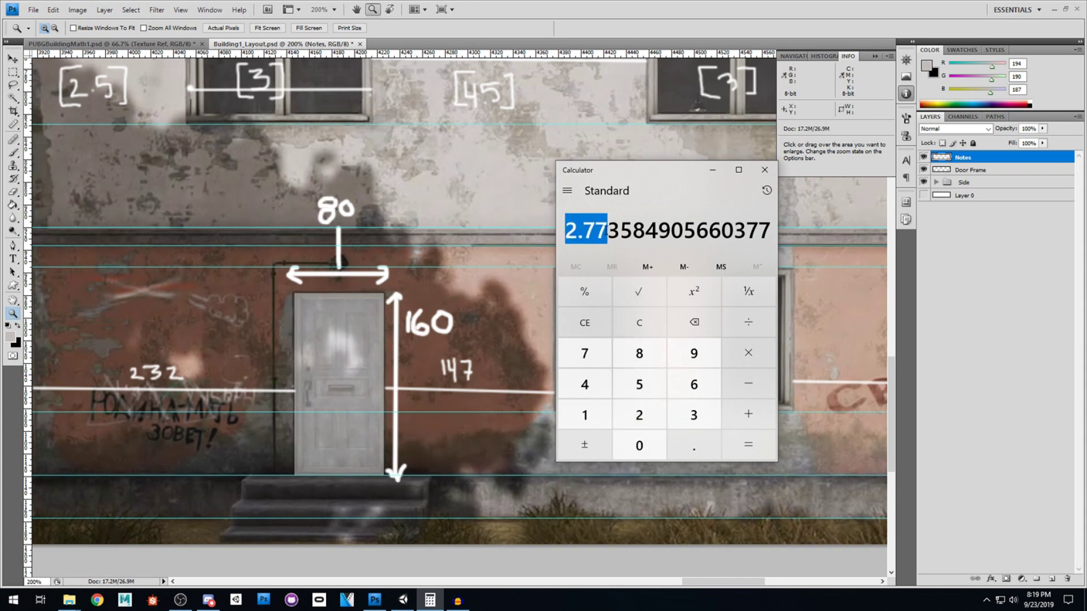
pyautogui.click(712, 170)
# - Return to Unity and examine House A's two visible sides, its openings and the grid on its walls
pyautogui.click(1054, 11)
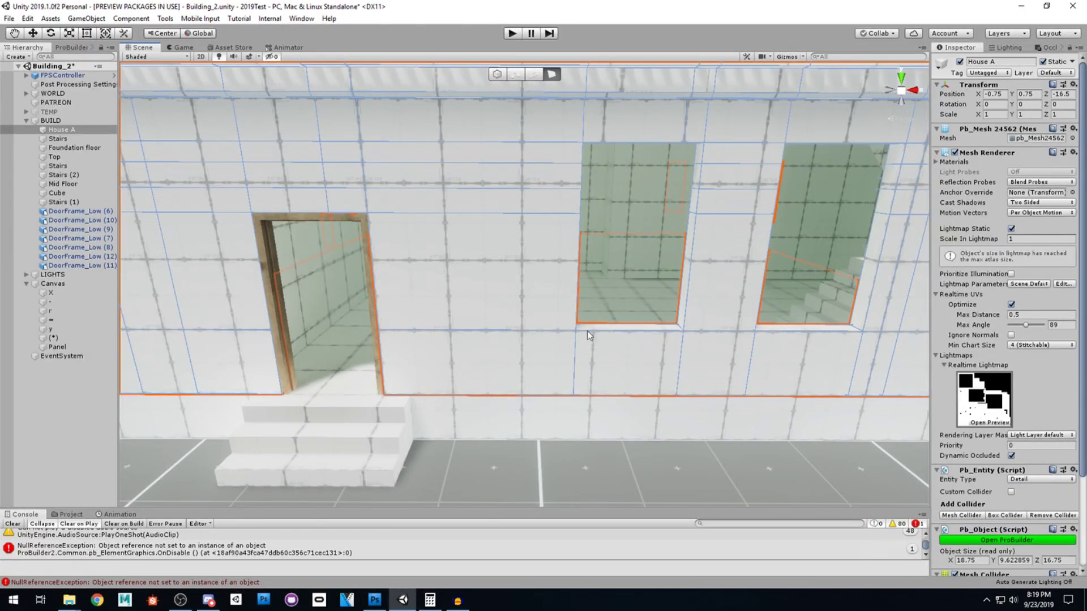
pyautogui.moveTo(444, 294); pyautogui.dragTo(563, 280, button='right')
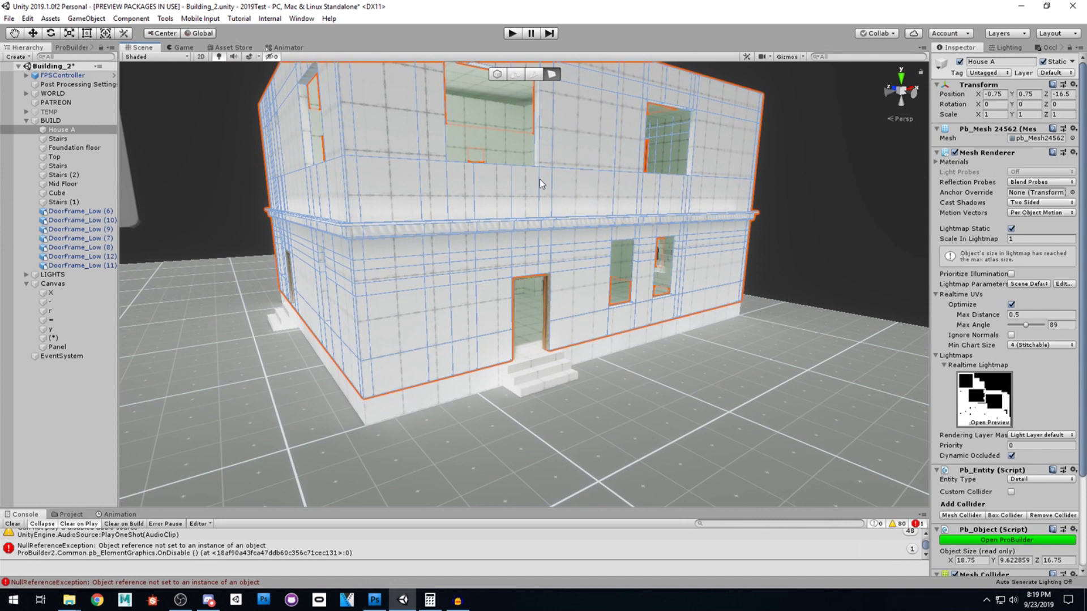
pyautogui.moveTo(596, 279); pyautogui.dragTo(586, 291, button='right')
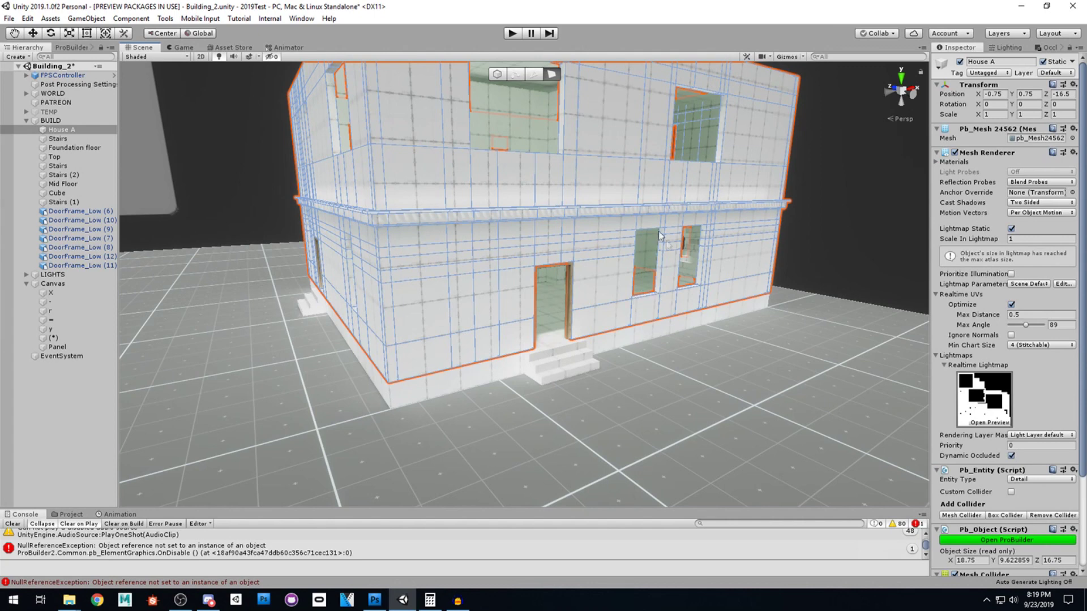
pyautogui.moveTo(652, 128); pyautogui.dragTo(603, 84, button='right')
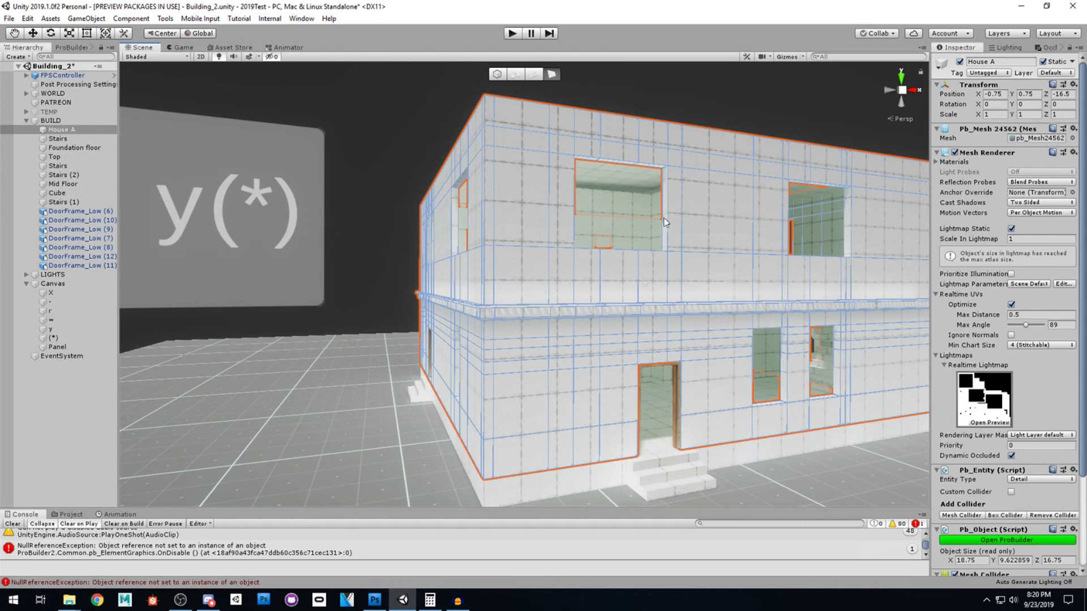
pyautogui.press('f')
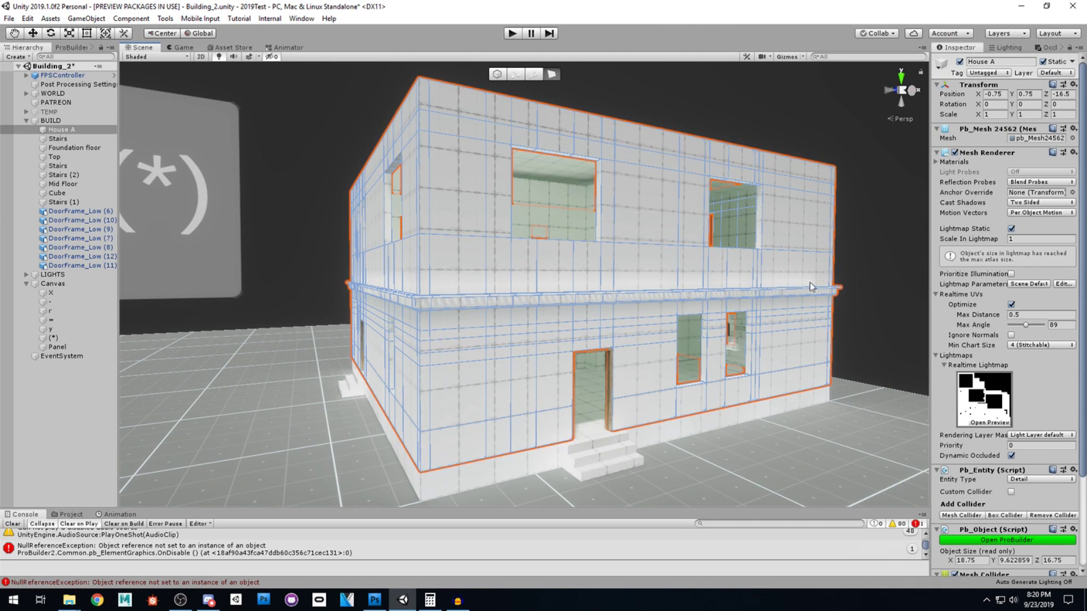
pyautogui.keyDown('alt'); pyautogui.moveTo(703, 299); pyautogui.dragTo(588, 140); pyautogui.keyUp('alt')
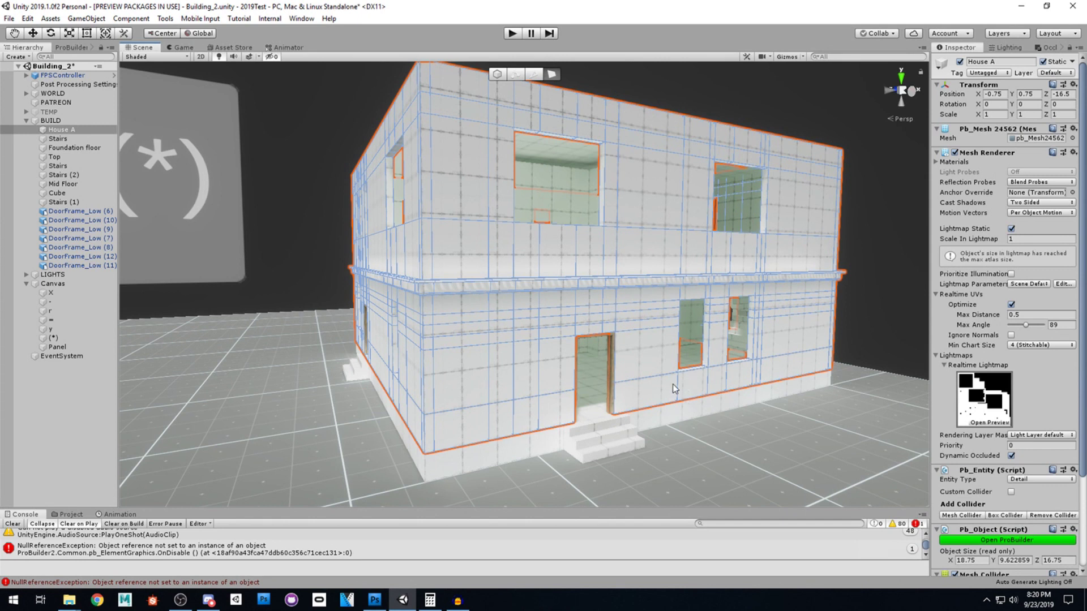
# - Switch to the Photoshop layout and measure the height of the foundation strip below the ground-floor windows with the Ruler tool
pyautogui.click(374, 600)
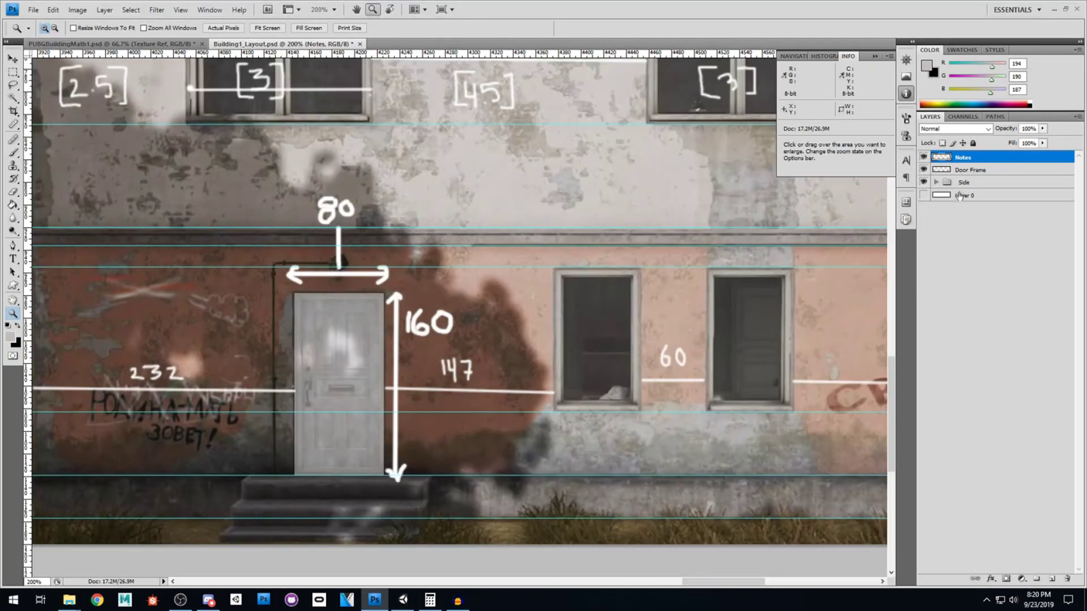
pyautogui.hotkey('shift', 'i')
pyautogui.hotkey('shift', 'i')
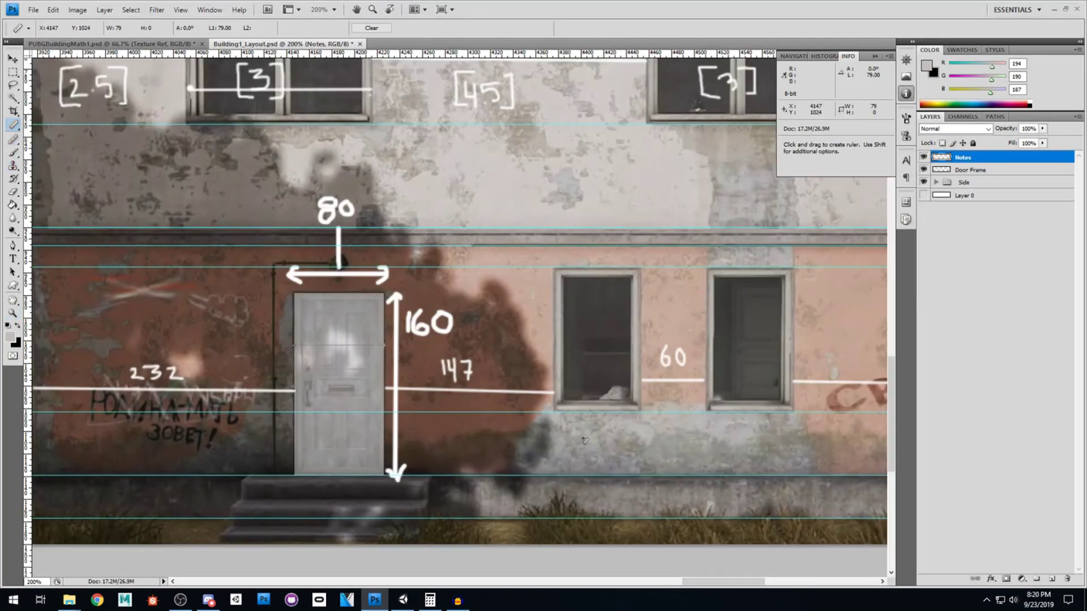
pyautogui.moveTo(595, 476); pyautogui.dragTo(595, 442)
# - Examine the spacing notes across the white-door facade and the neighbouring gable side, and activate the Move tool
pyautogui.moveTo(623, 193); pyautogui.dragTo(393, 213)
pyautogui.moveTo(584, 217); pyautogui.dragTo(474, 239)
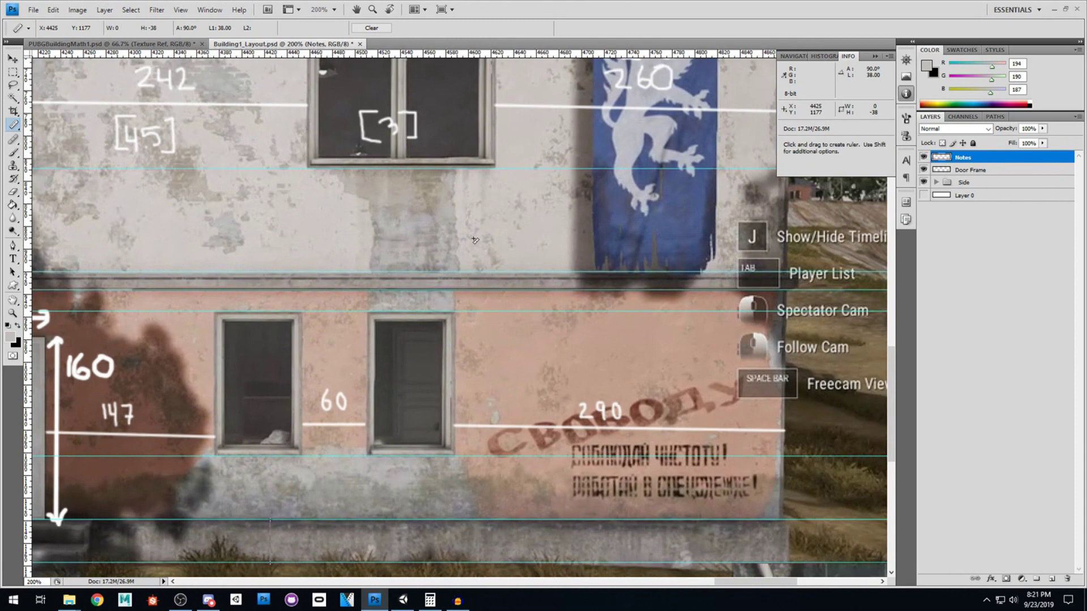
pyautogui.press('z')
pyautogui.keyDown('alt'); pyautogui.click(410, 244); pyautogui.keyUp('alt')
pyautogui.moveTo(382, 233); pyautogui.dragTo(430, 239)
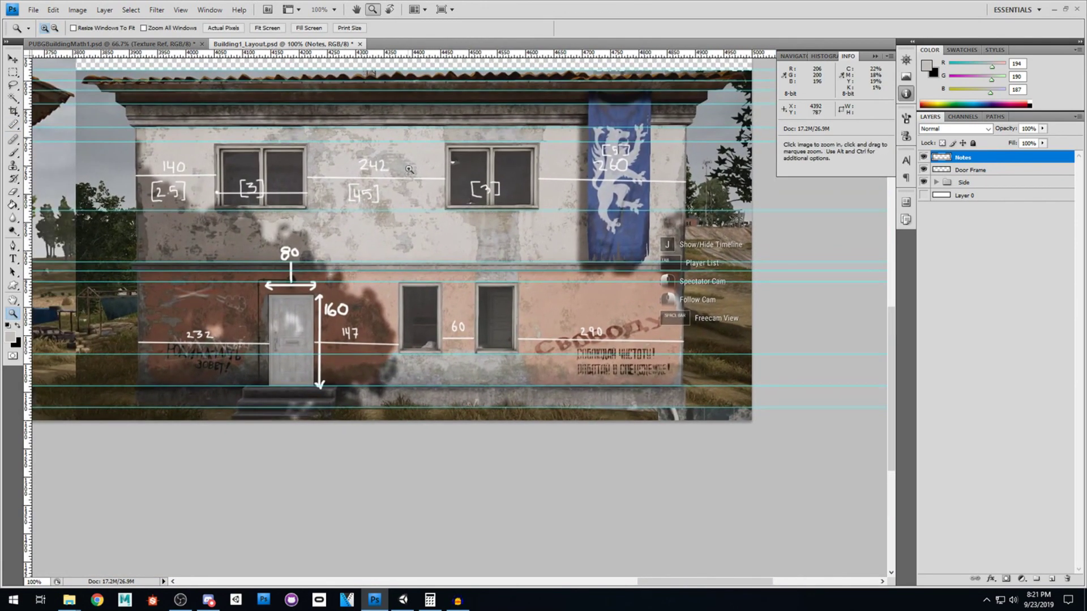
pyautogui.moveTo(376, 234); pyautogui.dragTo(746, 246)
pyautogui.moveTo(344, 233); pyautogui.dragTo(478, 250)
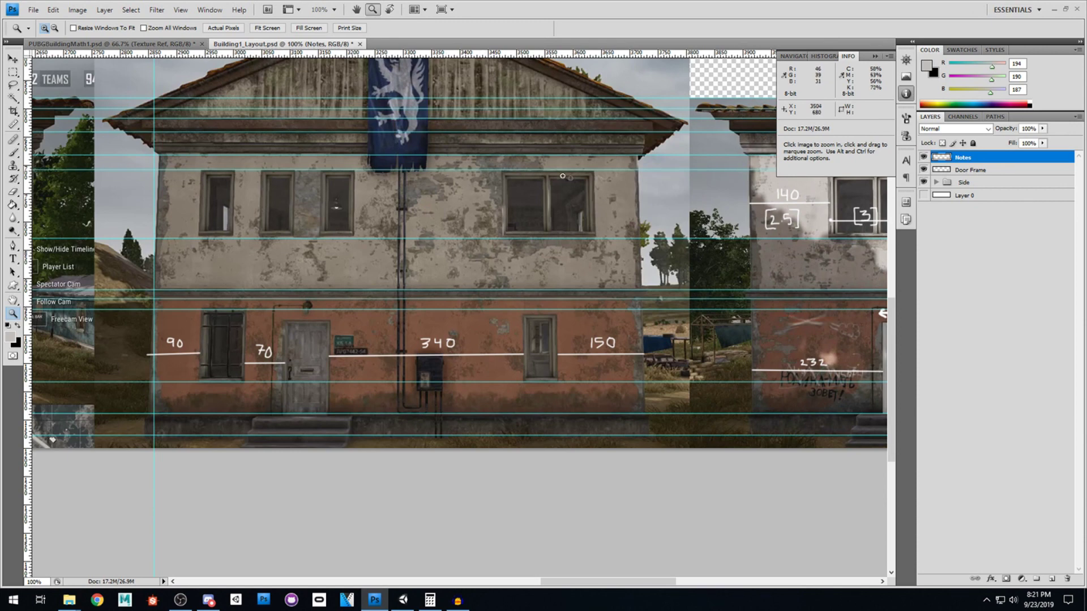
pyautogui.moveTo(621, 195); pyautogui.dragTo(479, 197)
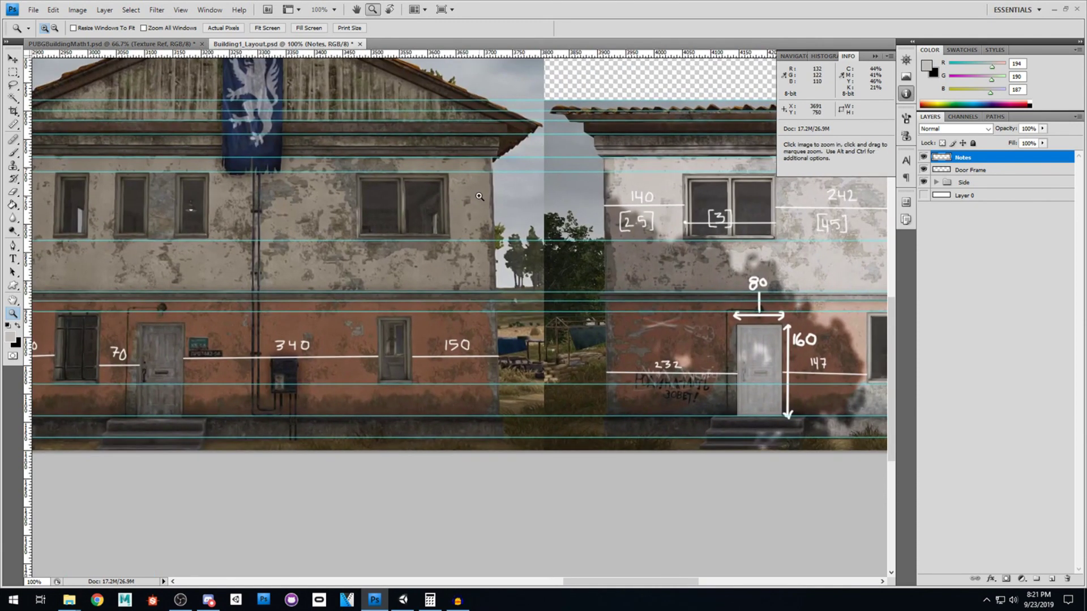
pyautogui.press('v')
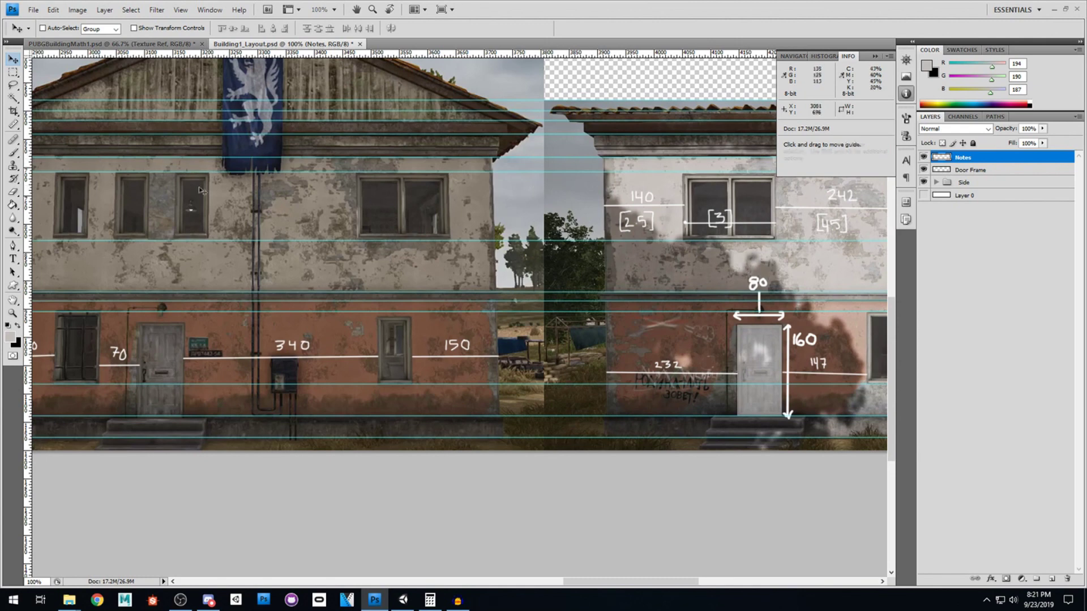
# - Examine the gable facade's spacing notes, its upper windows and the area around the barred ground-floor window and door
pyautogui.moveTo(286, 218); pyautogui.dragTo(520, 219)
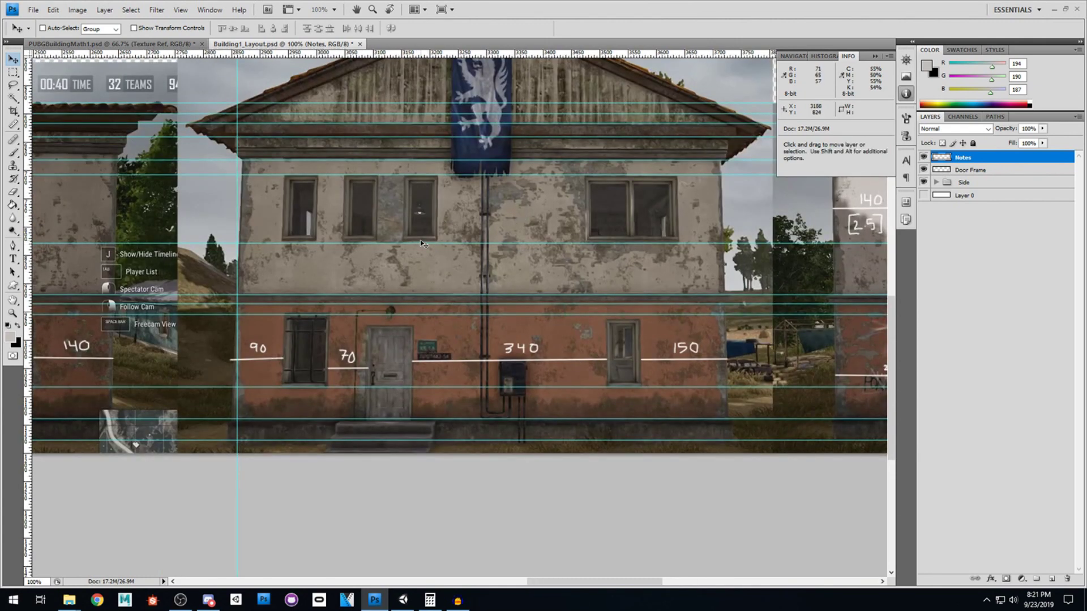
pyautogui.moveTo(608, 271); pyautogui.dragTo(565, 260)
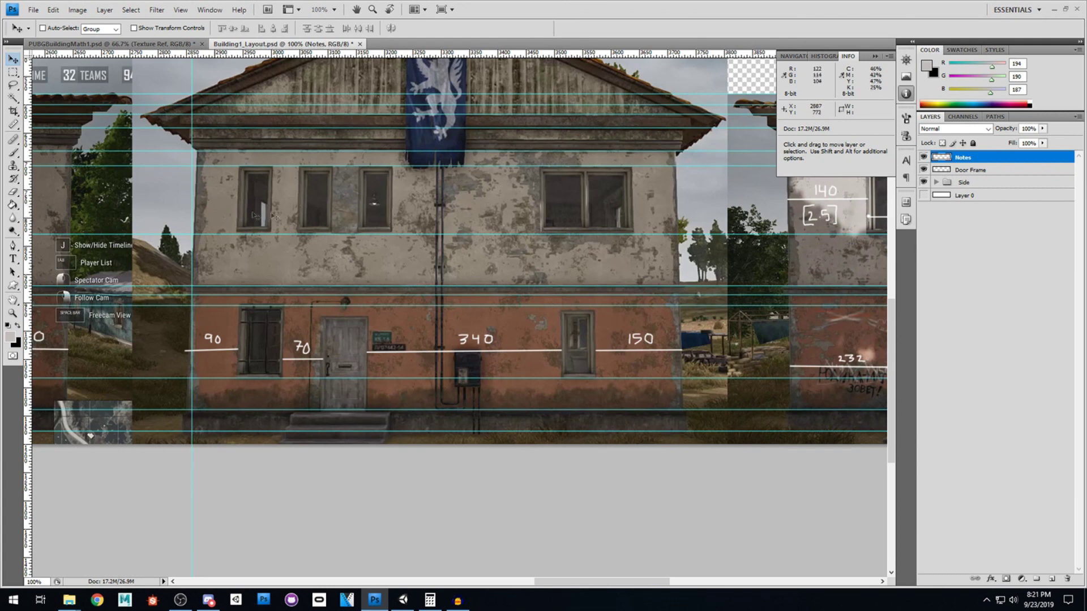
pyautogui.moveTo(412, 248); pyautogui.dragTo(524, 253)
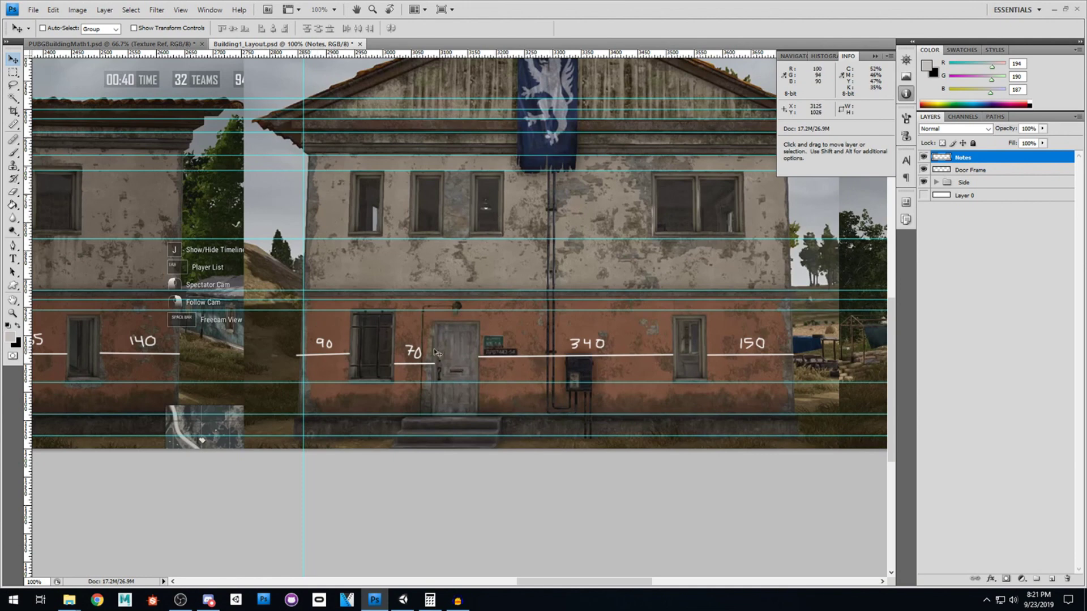
pyautogui.press('z')
pyautogui.click(370, 356)
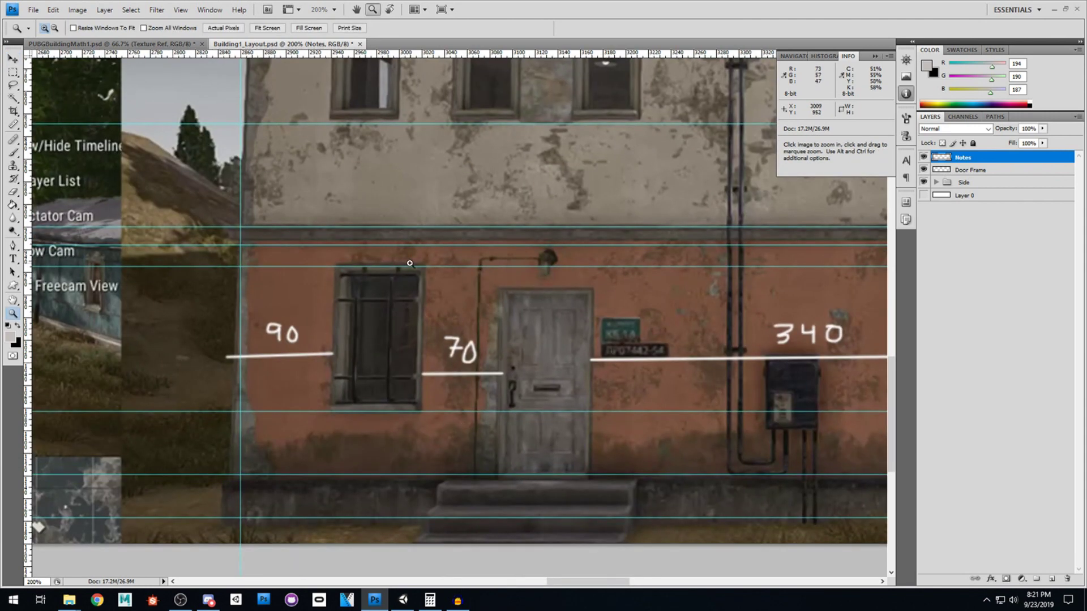
pyautogui.keyDown('alt'); pyautogui.click(511, 310); pyautogui.keyUp('alt')
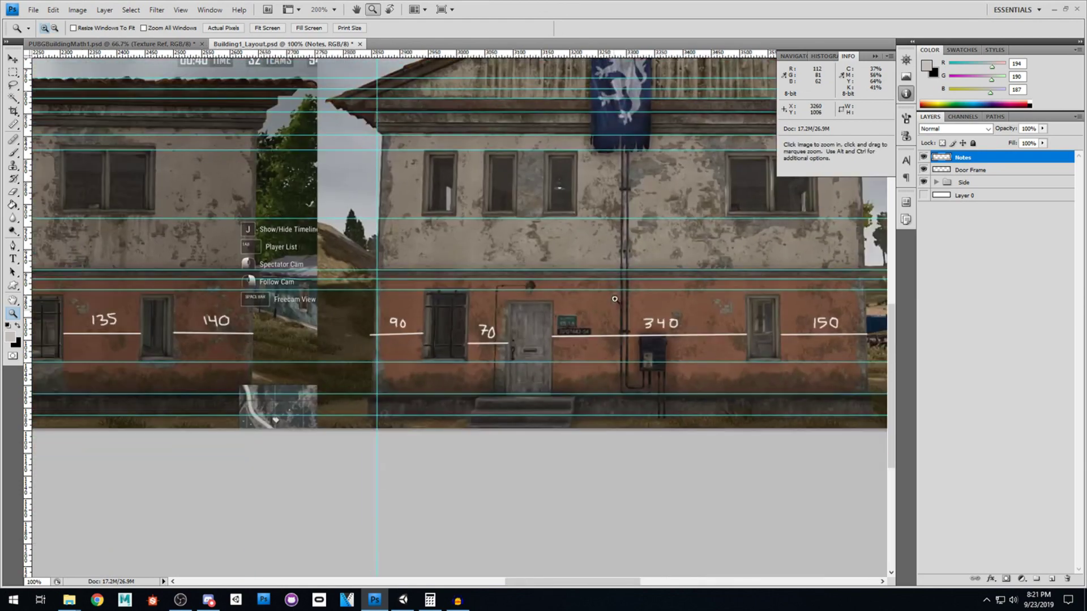
pyautogui.moveTo(637, 244); pyautogui.dragTo(493, 301)
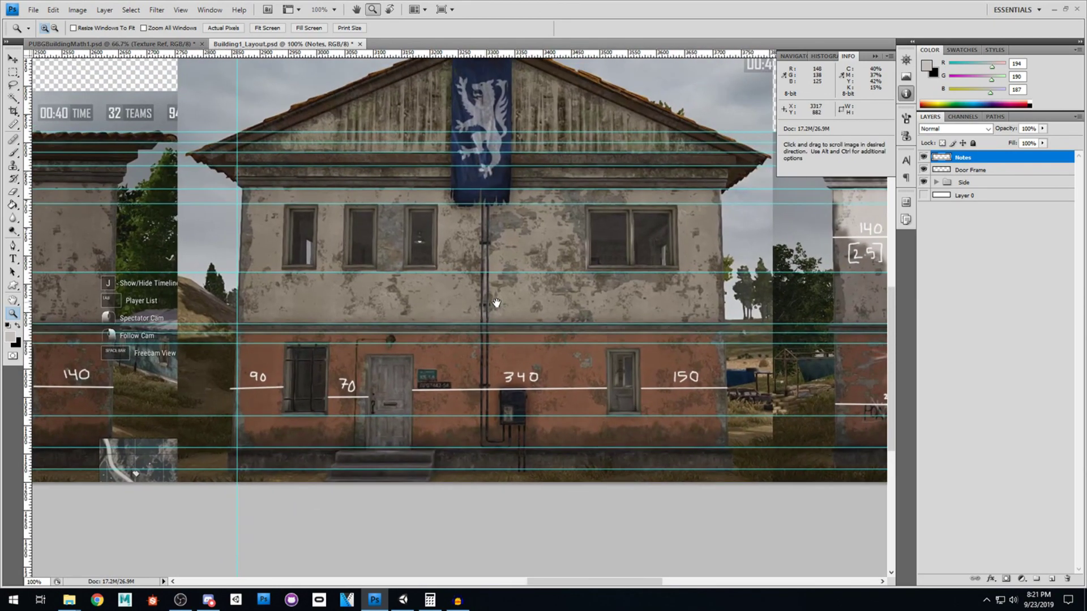
# - Measure the middle of the three narrow upper windows on the gable facade with a rectangular marquee selection around its frame
pyautogui.click(353, 241)
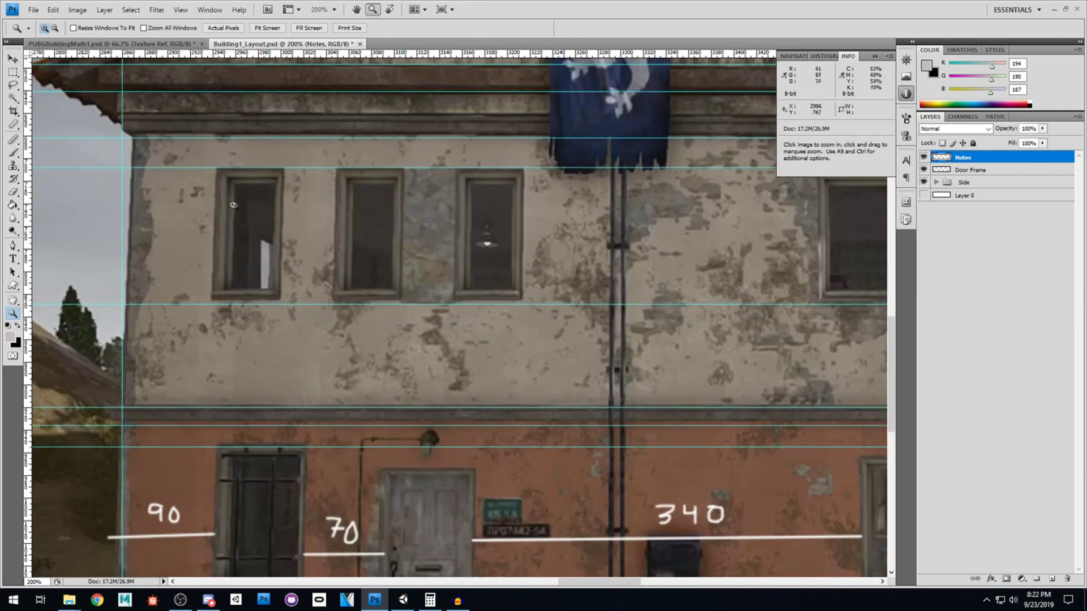
pyautogui.click(13, 73)
pyautogui.moveTo(335, 167); pyautogui.dragTo(401, 302)
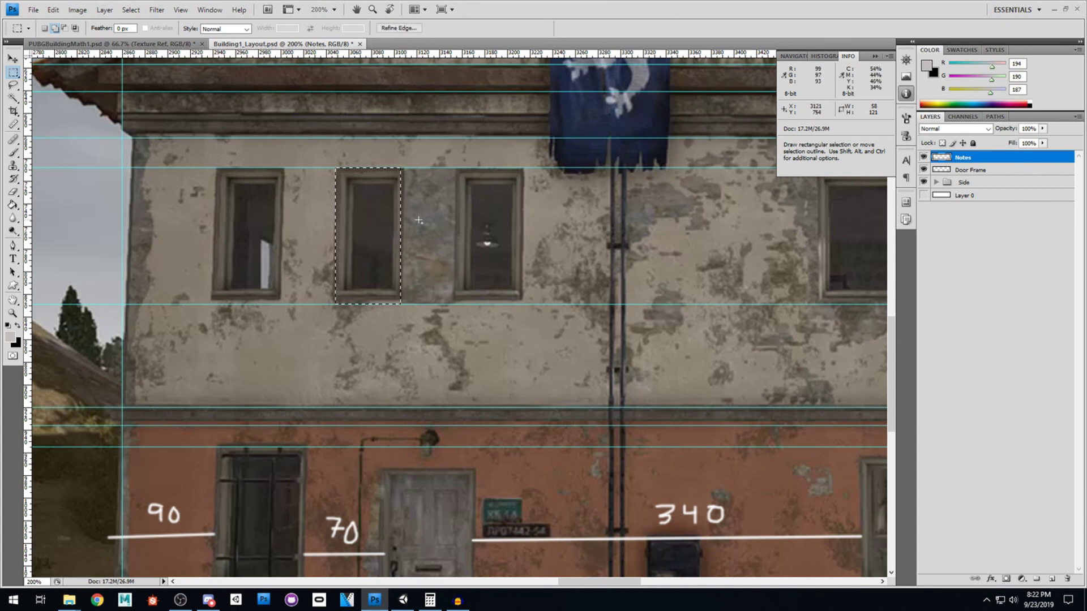
pyautogui.press('v')
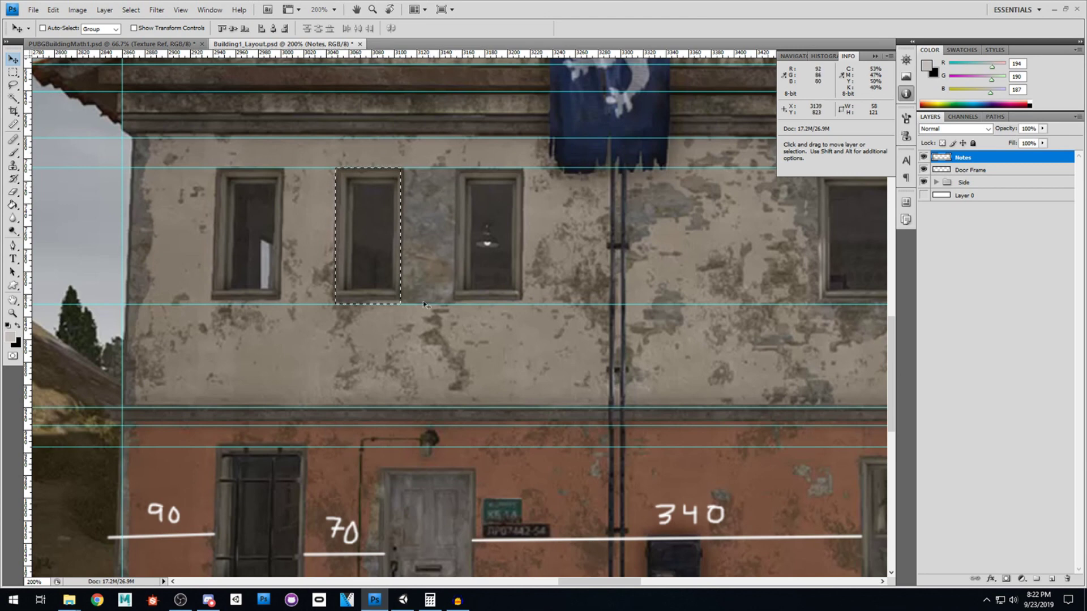
pyautogui.press('z')
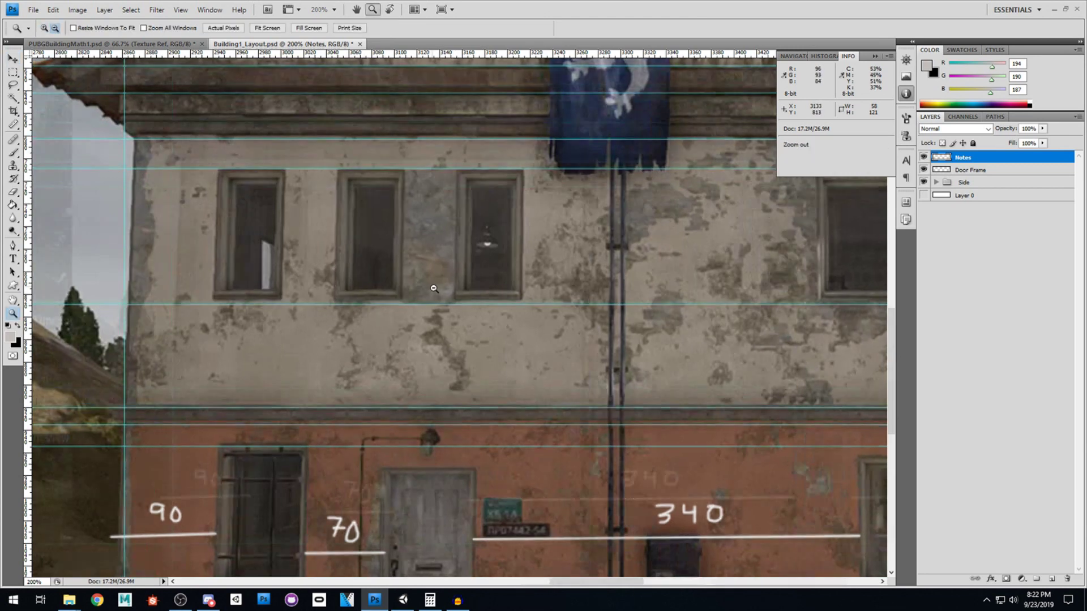
pyautogui.keyDown('alt'); pyautogui.click(433, 288); pyautogui.keyUp('alt')
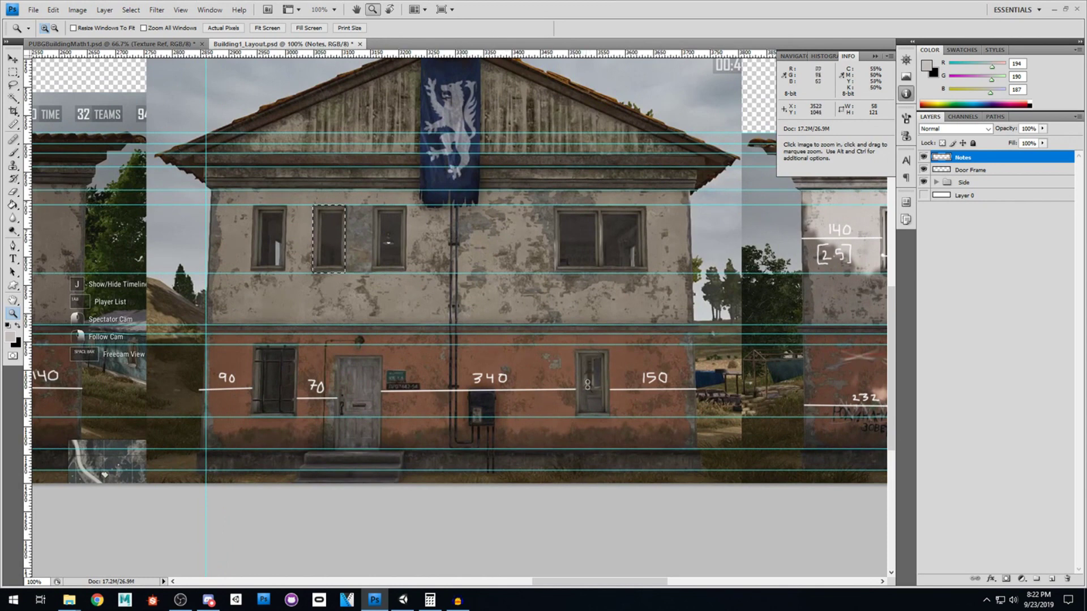
# - Compare the windows and spacing notes of the gable facade with those of the neighbouring white-door facade
pyautogui.moveTo(599, 359); pyautogui.dragTo(206, 258)
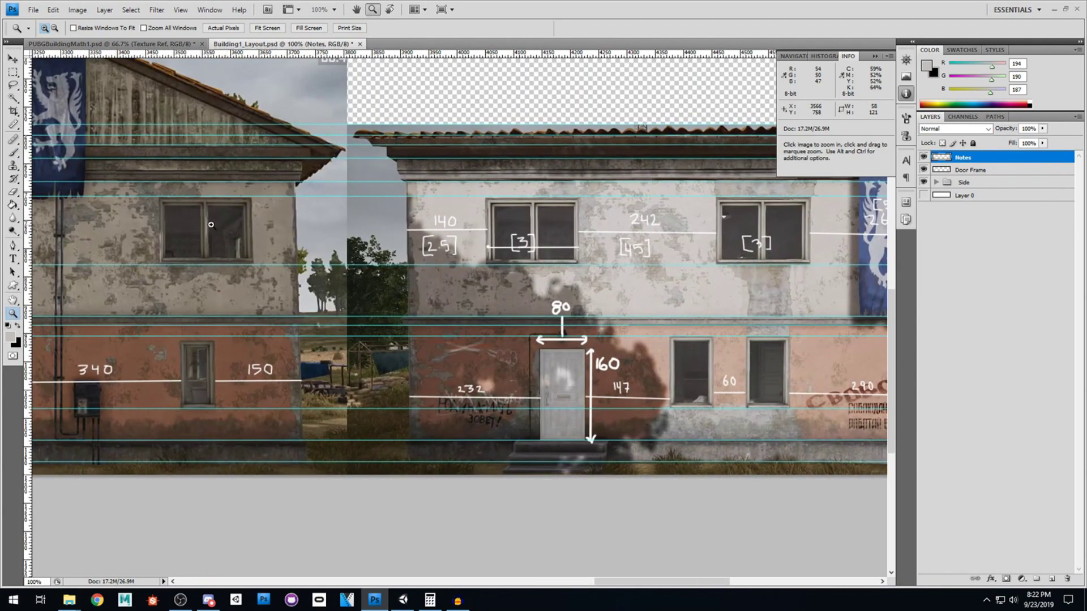
pyautogui.moveTo(177, 302); pyautogui.dragTo(432, 323)
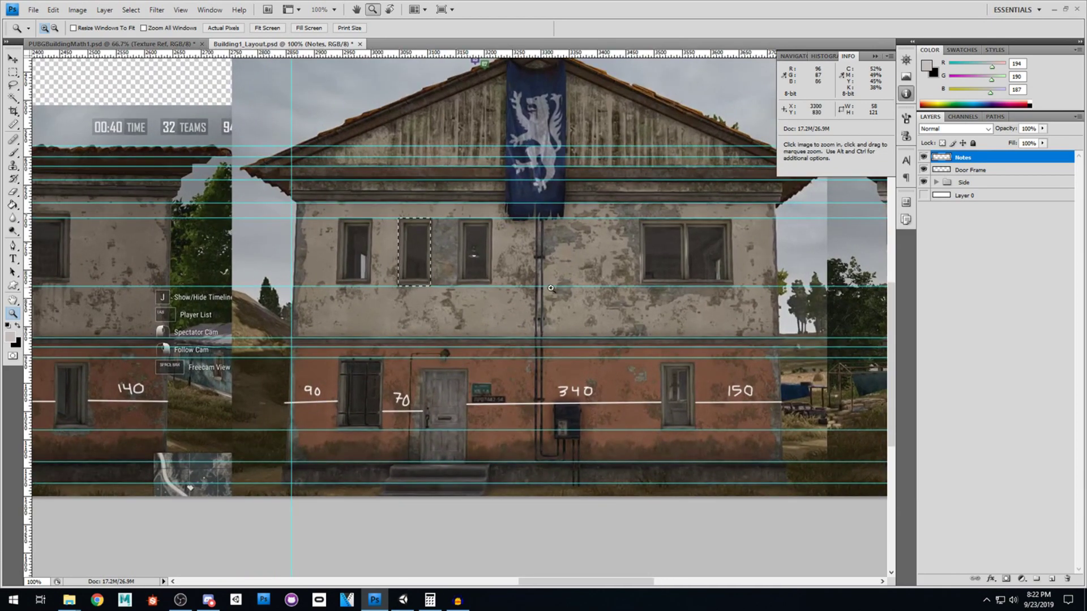
pyautogui.moveTo(501, 335); pyautogui.dragTo(281, 294)
pyautogui.moveTo(649, 318); pyautogui.dragTo(246, 306)
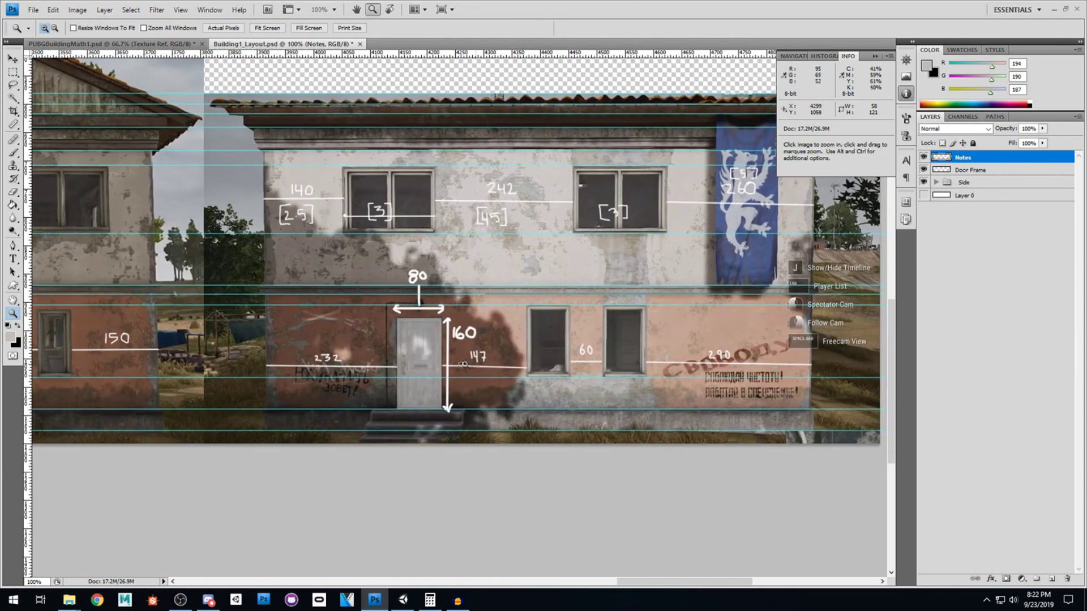
pyautogui.moveTo(206, 351); pyautogui.dragTo(635, 337)
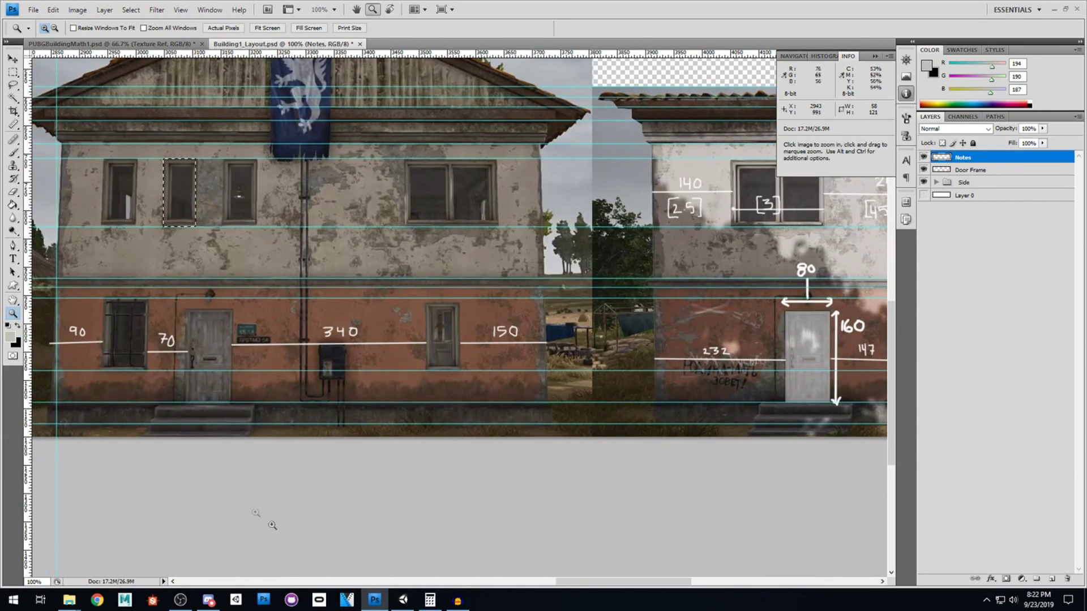
# - Switch to Unity and clear the messages from the Console
pyautogui.click(403, 601)
pyautogui.keyDown('alt'); pyautogui.moveTo(486, 333); pyautogui.dragTo(266, 336); pyautogui.keyUp('alt')
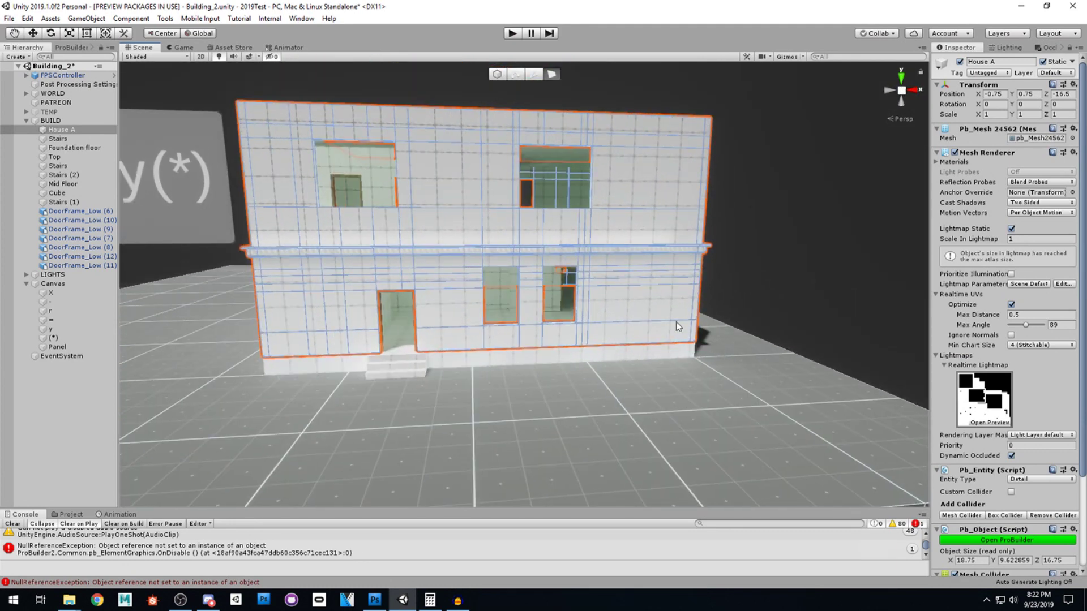
pyautogui.click(15, 525)
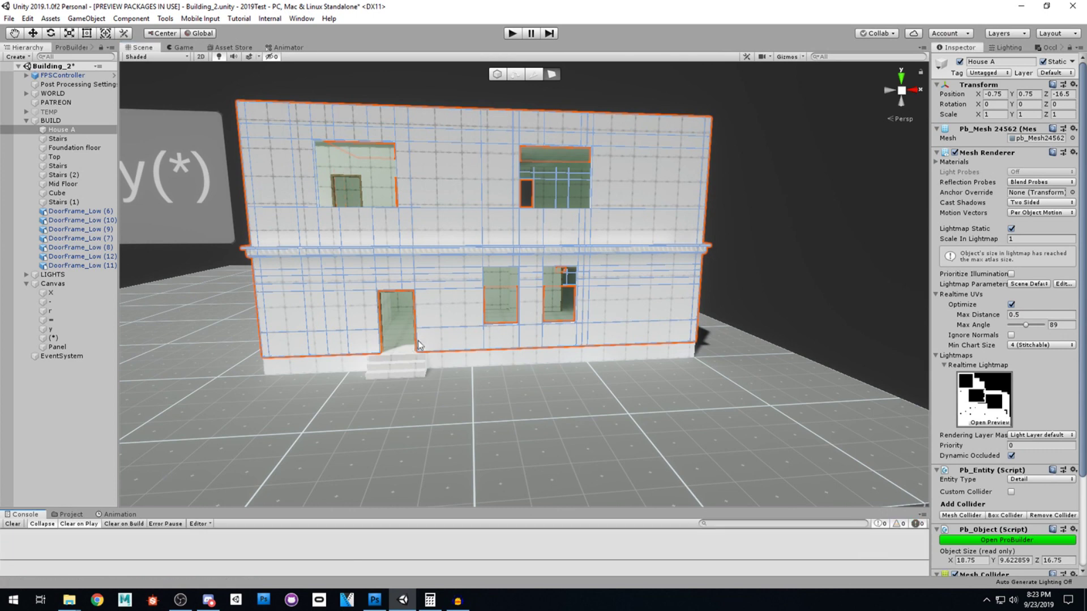
# - Examine House A's front, gable side and rear walls, checking window and door openings against the wall grid
pyautogui.moveTo(437, 333); pyautogui.dragTo(419, 333, button='right')
pyautogui.press('w')
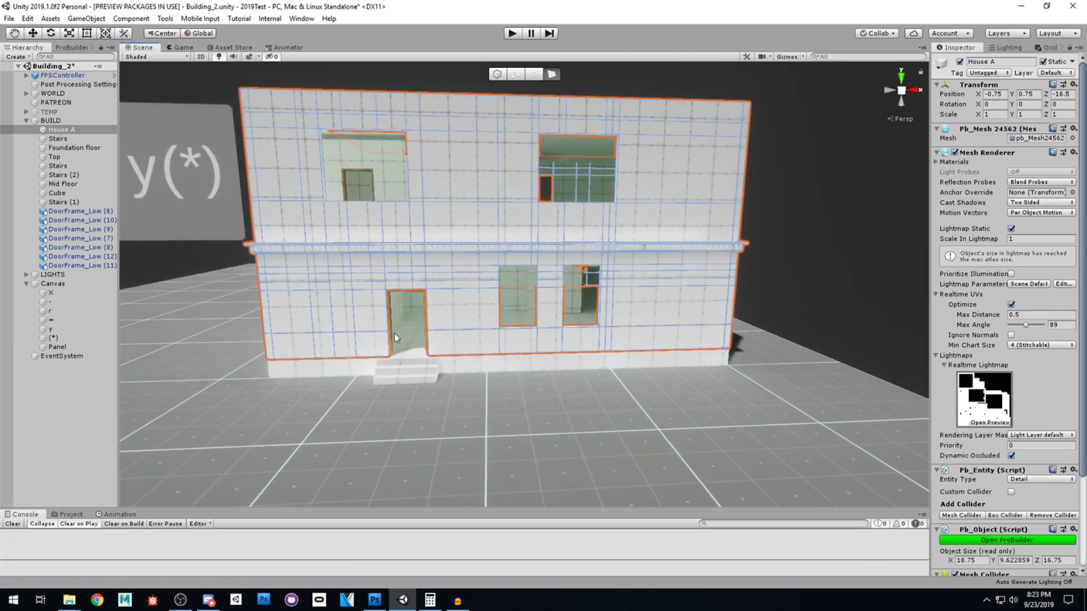
pyautogui.keyDown('alt'); pyautogui.moveTo(682, 321); pyautogui.dragTo(731, 331); pyautogui.keyUp('alt')
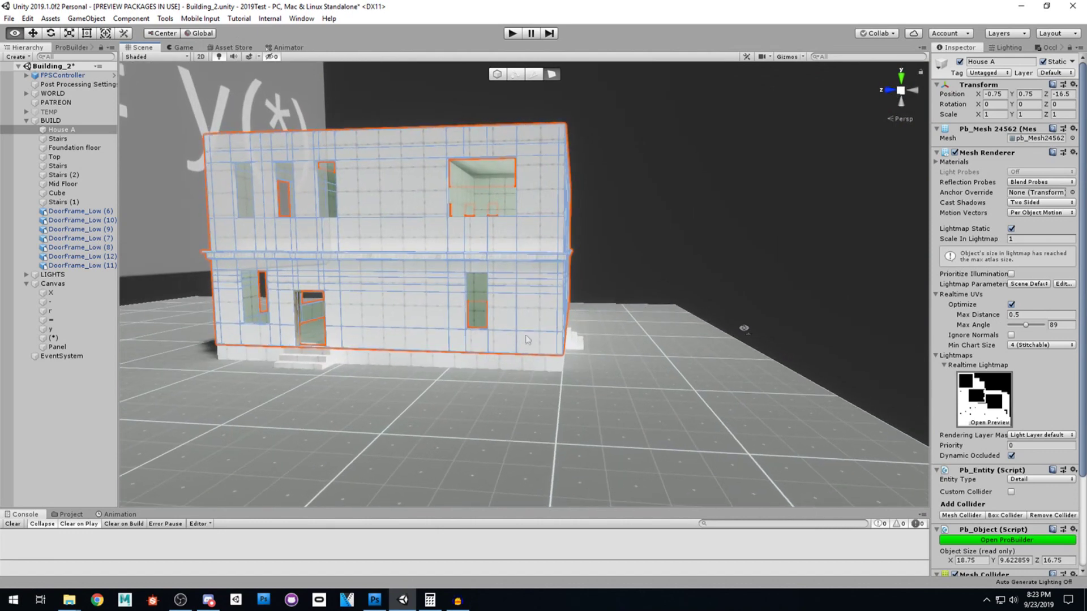
pyautogui.keyDown('alt'); pyautogui.moveTo(306, 335); pyautogui.dragTo(604, 343); pyautogui.keyUp('alt')
pyautogui.scroll(-10, 604, 343)
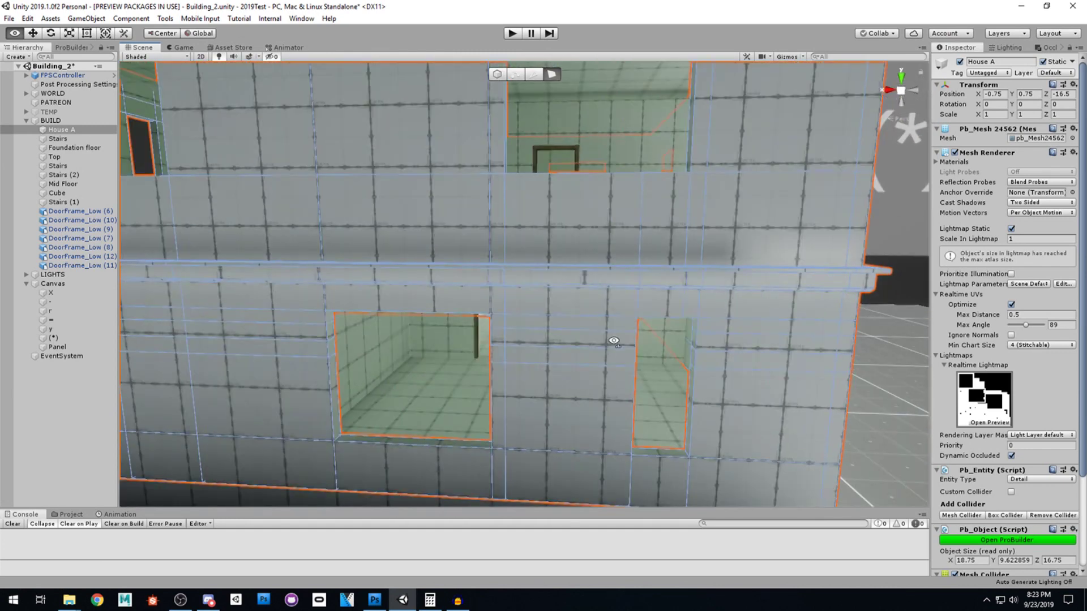
pyautogui.keyDown('alt'); pyautogui.moveTo(651, 342); pyautogui.dragTo(705, 341); pyautogui.keyUp('alt')
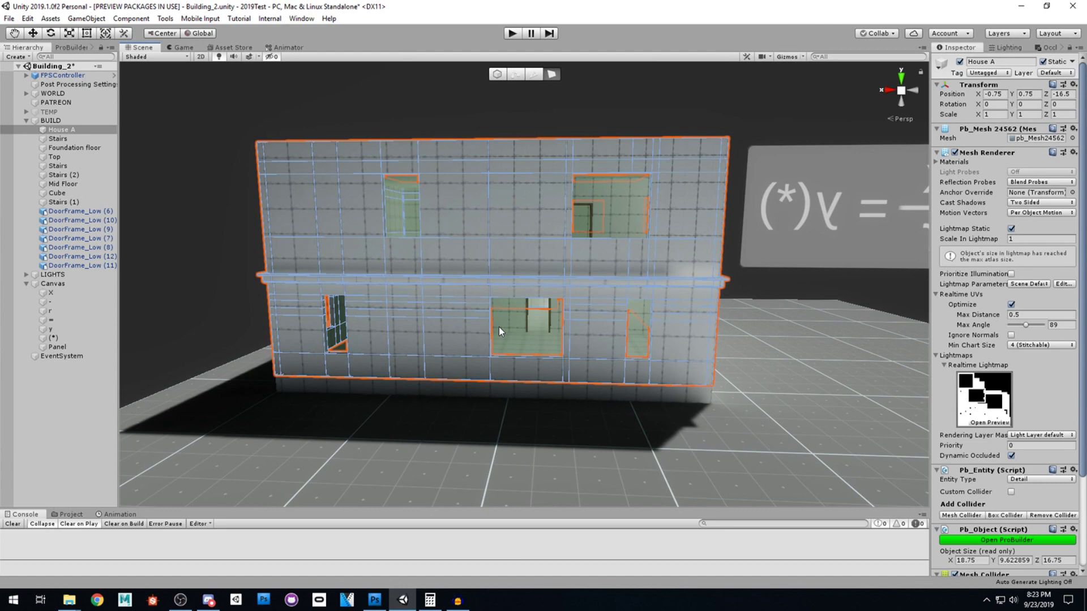
# - Inspect House A's side with three narrow upper windows, and circle back to the corner beside the front door
pyautogui.moveTo(442, 332); pyautogui.dragTo(359, 225, button='right')
pyautogui.press('s')
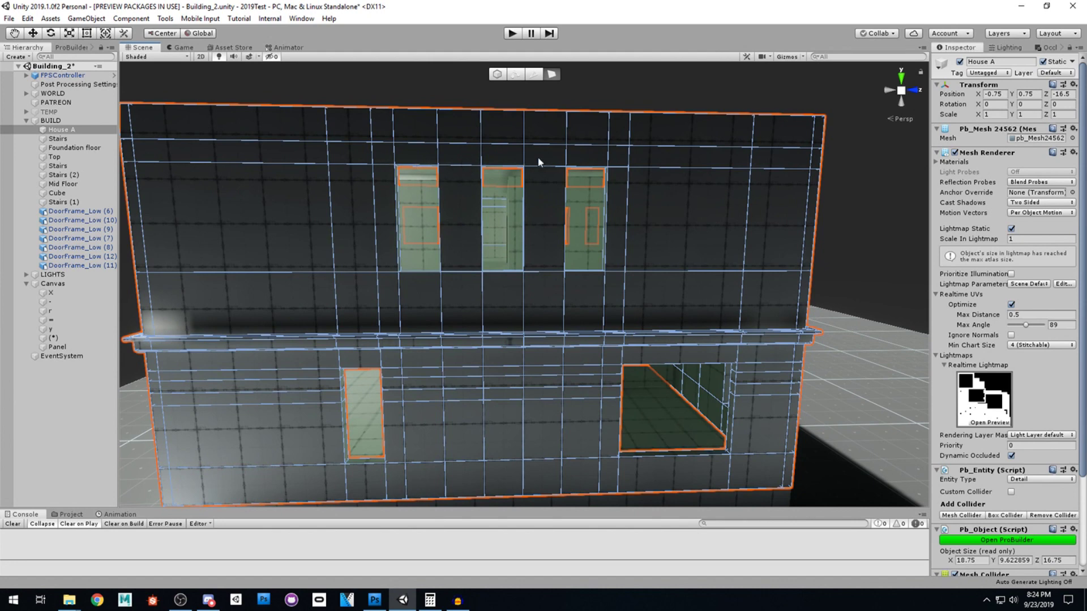
pyautogui.moveTo(563, 298); pyautogui.dragTo(582, 290, button='right')
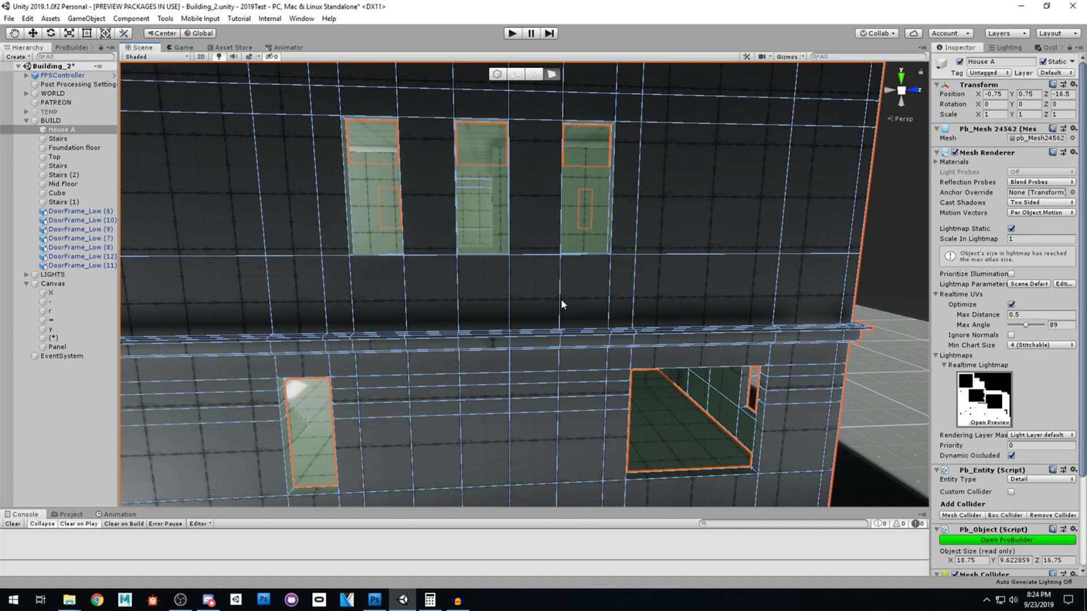
pyautogui.press('s')
pyautogui.moveTo(435, 288); pyautogui.dragTo(583, 304, button='right')
pyautogui.press('a')
pyautogui.press('w')
pyautogui.press('a')
pyautogui.moveTo(462, 339); pyautogui.dragTo(685, 321, button='right')
pyautogui.press('s')
pyautogui.press('s')
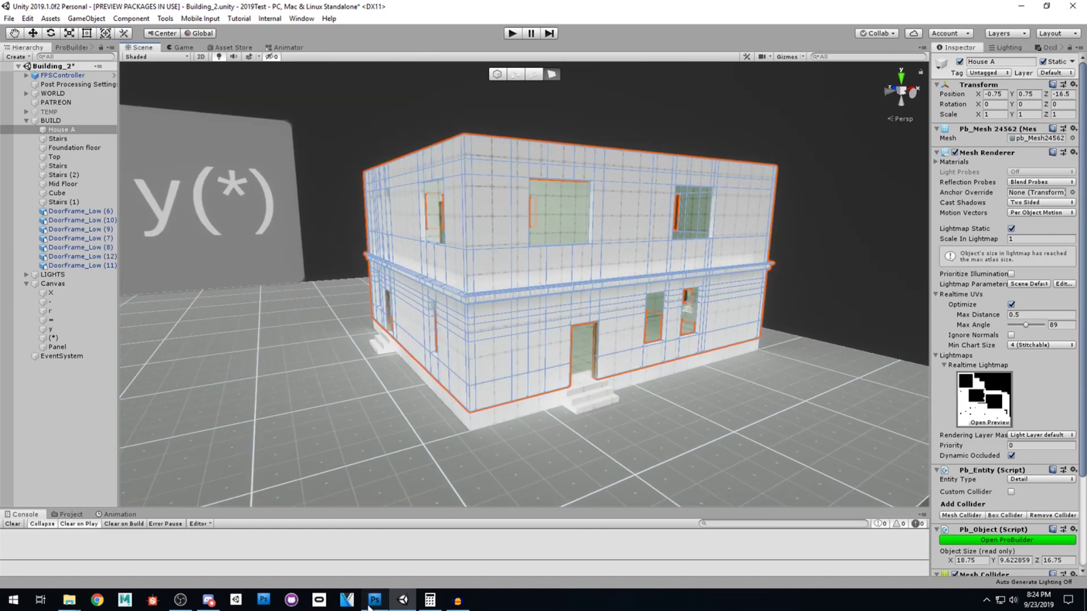
# - Switch to the Photoshop layout and review the strip of facades, finishing on the white-door facade's spacing notes
pyautogui.click(373, 601)
pyautogui.keyDown('alt'); pyautogui.click(489, 295); pyautogui.keyUp('alt')
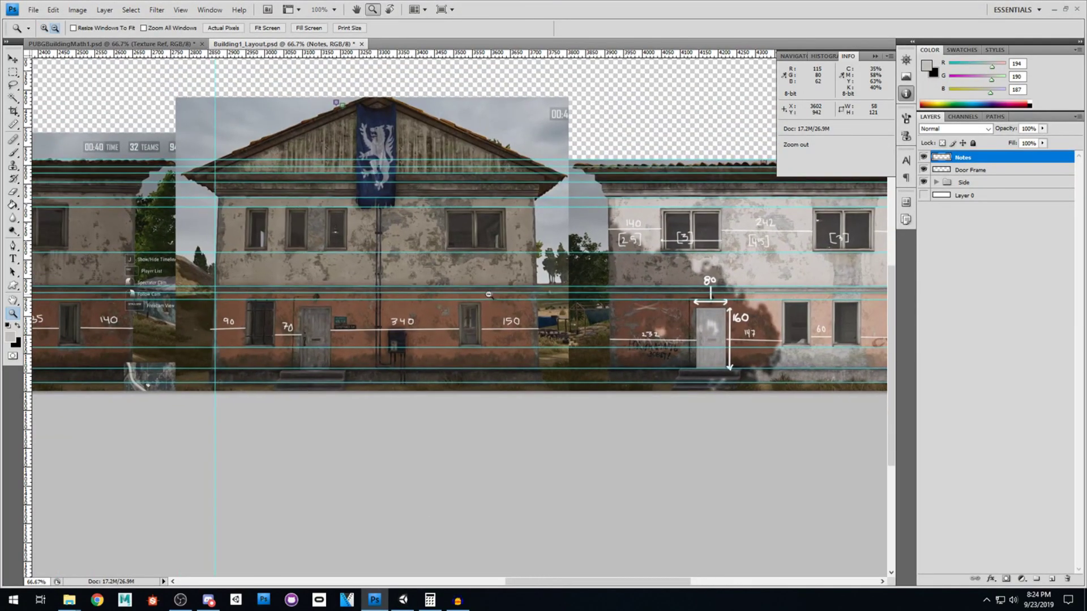
pyautogui.keyDown('alt'); pyautogui.click(489, 295); pyautogui.keyUp('alt')
pyautogui.keyDown('alt'); pyautogui.click(486, 293); pyautogui.keyUp('alt')
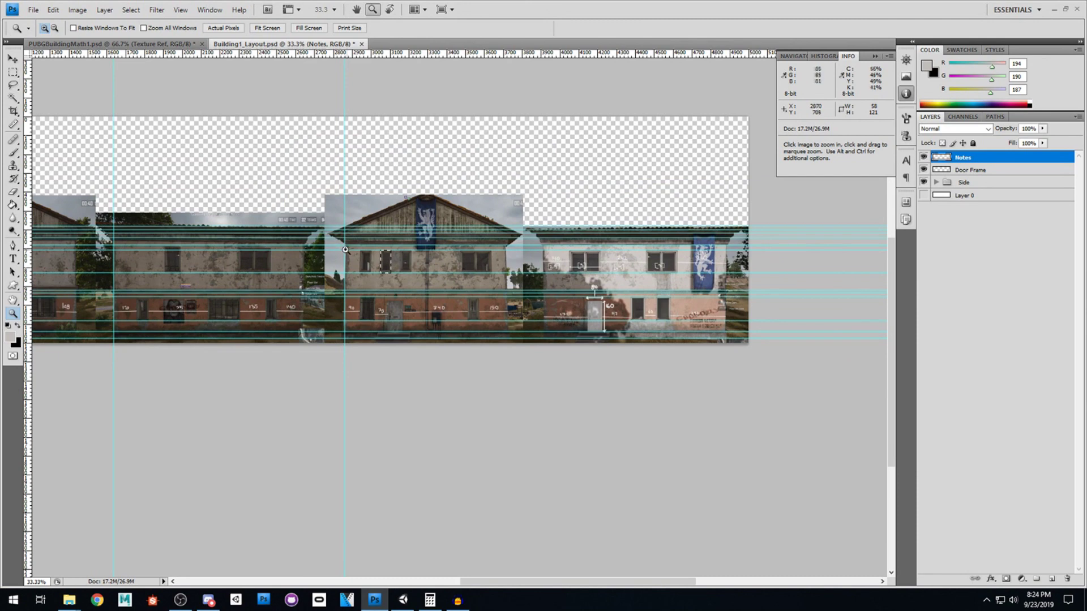
pyautogui.hscroll(-3, 347, 257)
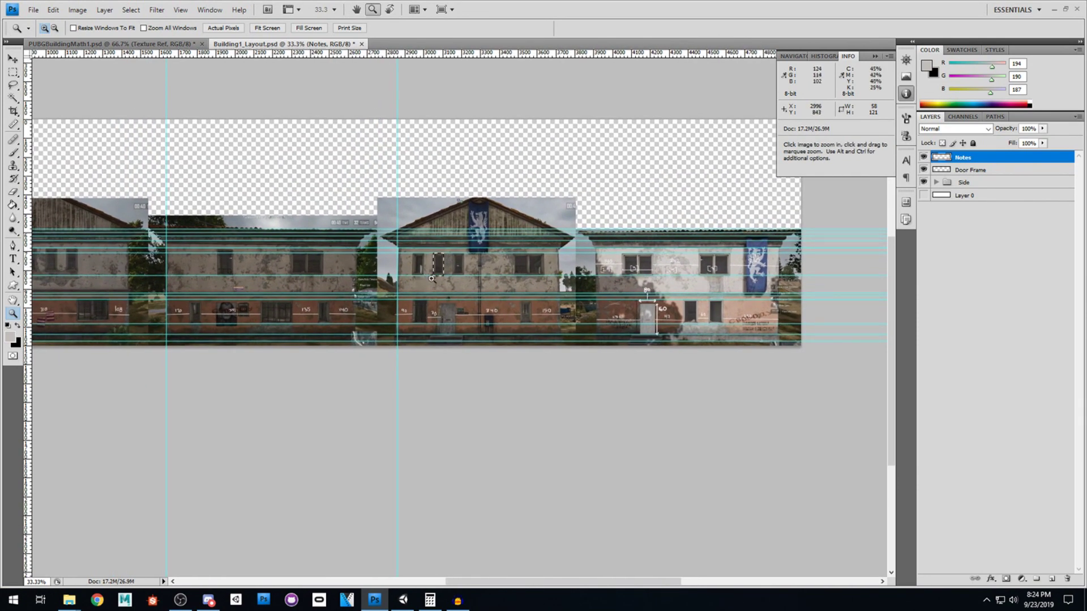
pyautogui.click(455, 277)
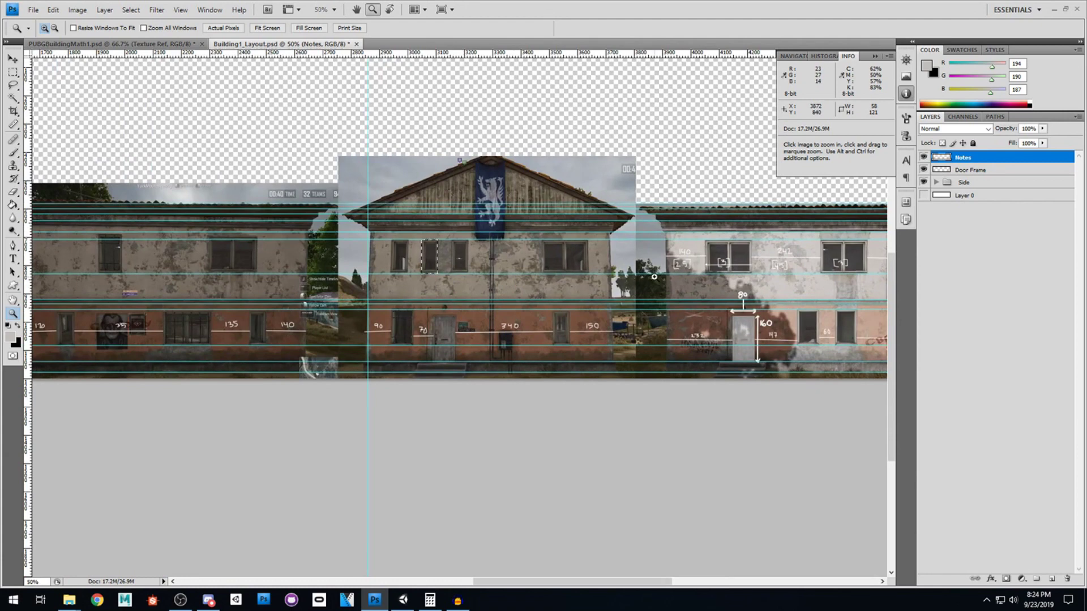
pyautogui.moveTo(521, 297); pyautogui.dragTo(450, 296)
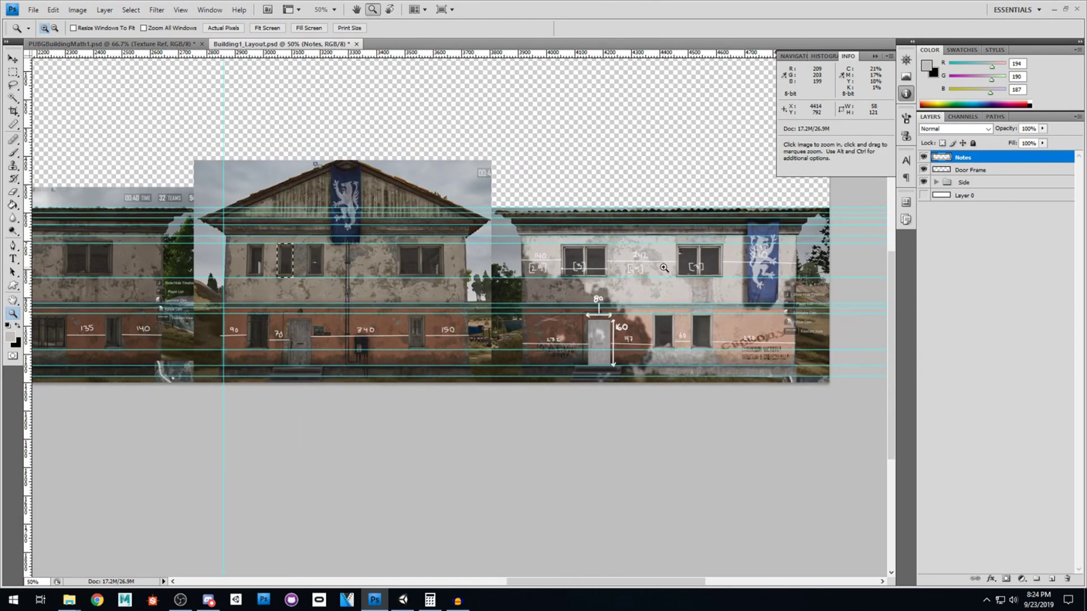
pyautogui.click(664, 317)
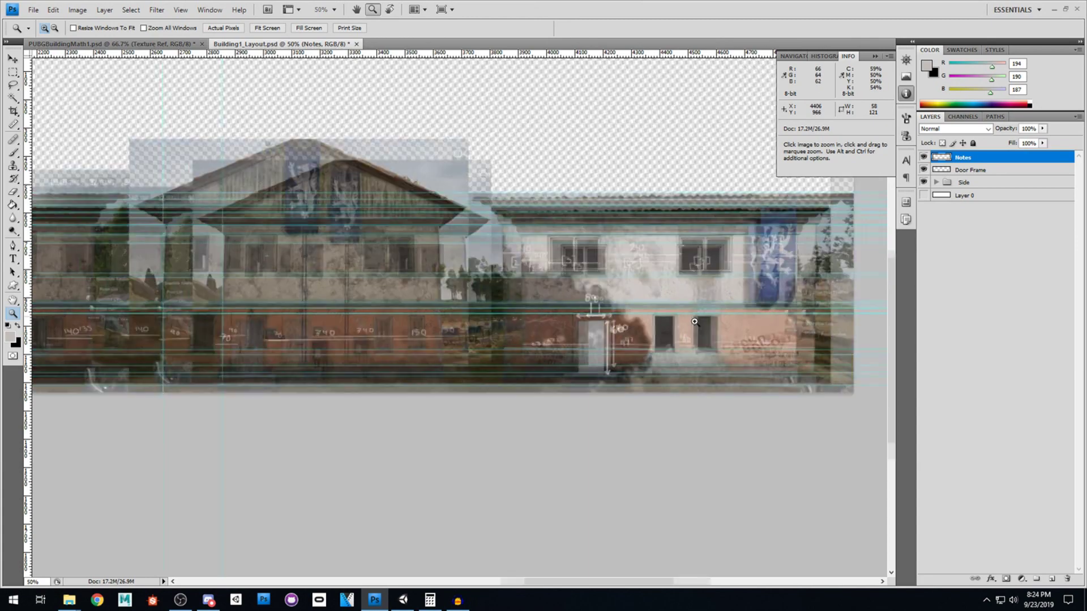
pyautogui.click(694, 299)
pyautogui.moveTo(681, 284); pyautogui.dragTo(547, 278)
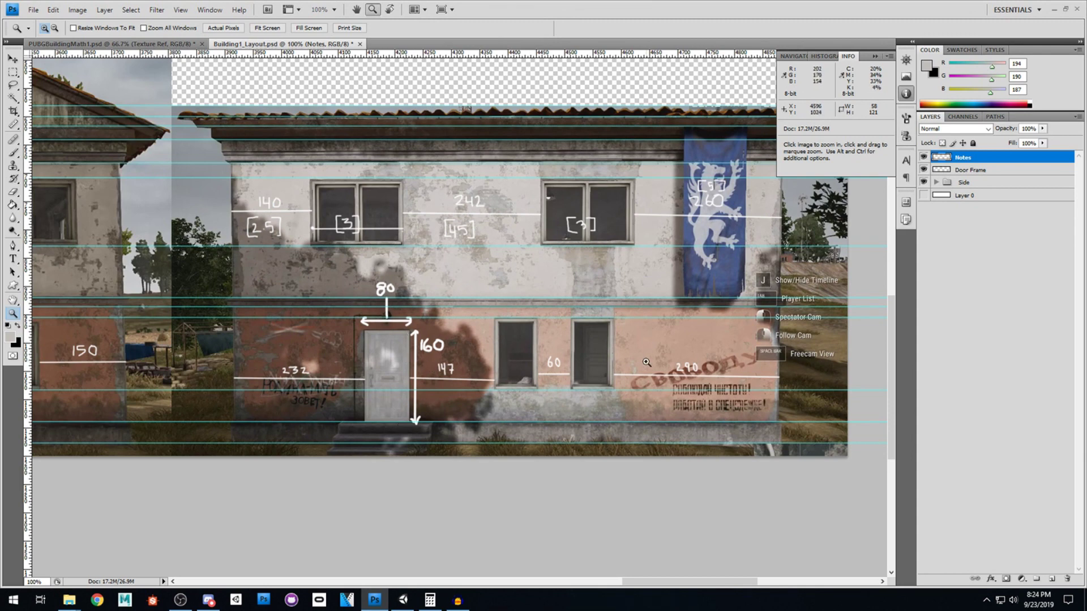
# - Alternate between Unity and the Photoshop layout to relate the white-door facade notes to House A and the x/r = y(*) formula board
pyautogui.click(403, 600)
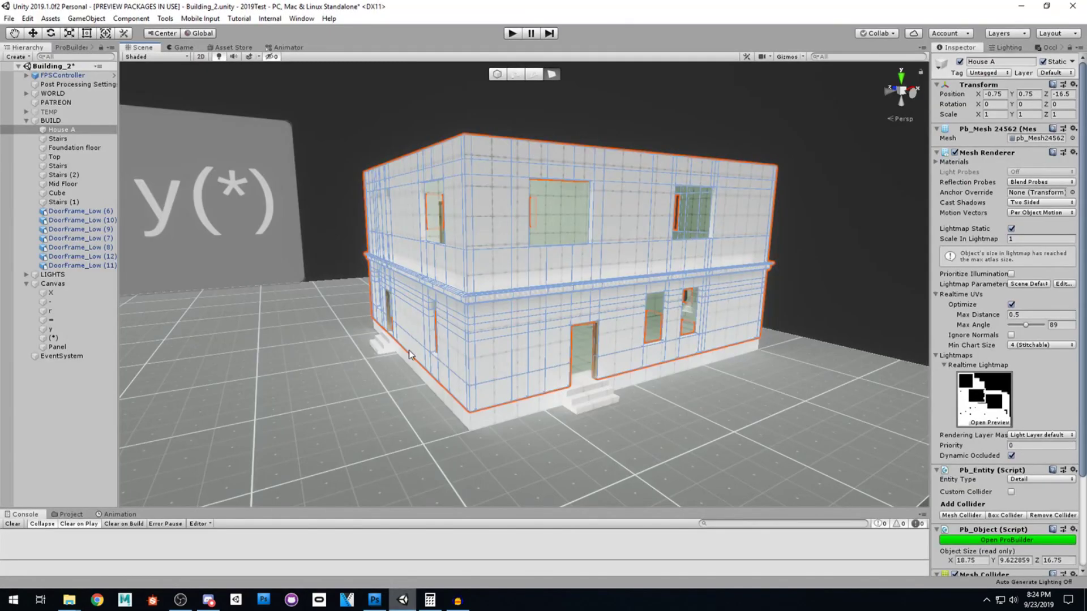
pyautogui.moveTo(438, 274); pyautogui.dragTo(351, 194, button='right')
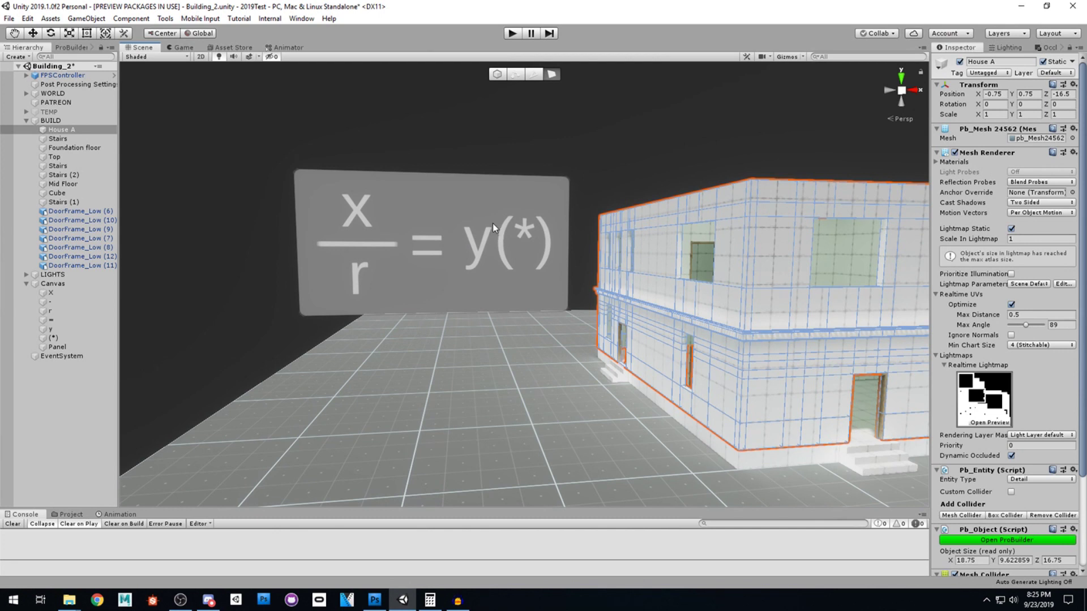
pyautogui.click(374, 600)
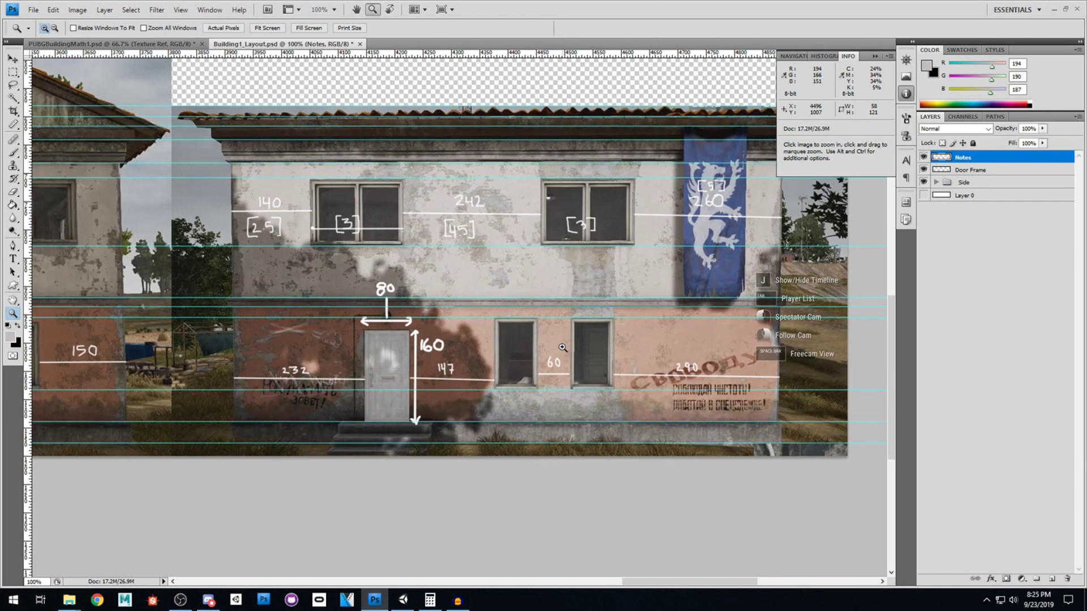
pyautogui.click(403, 600)
pyautogui.press('s')
pyautogui.moveTo(580, 350); pyautogui.dragTo(560, 358, button='right')
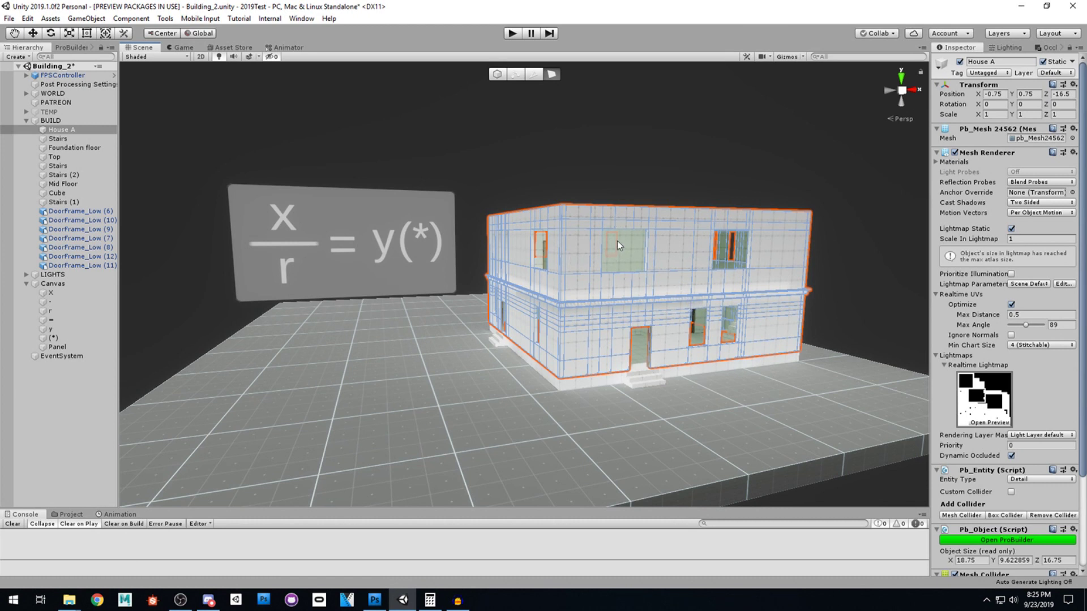
# - Enter House A's ground floor and inspect the staircase, selecting the lower flight and the upper flight in turn
pyautogui.keyDown('alt'); pyautogui.moveTo(567, 309); pyautogui.dragTo(608, 323); pyautogui.keyUp('alt')
pyautogui.press('w')
pyautogui.moveTo(607, 322); pyautogui.dragTo(560, 331, button='right')
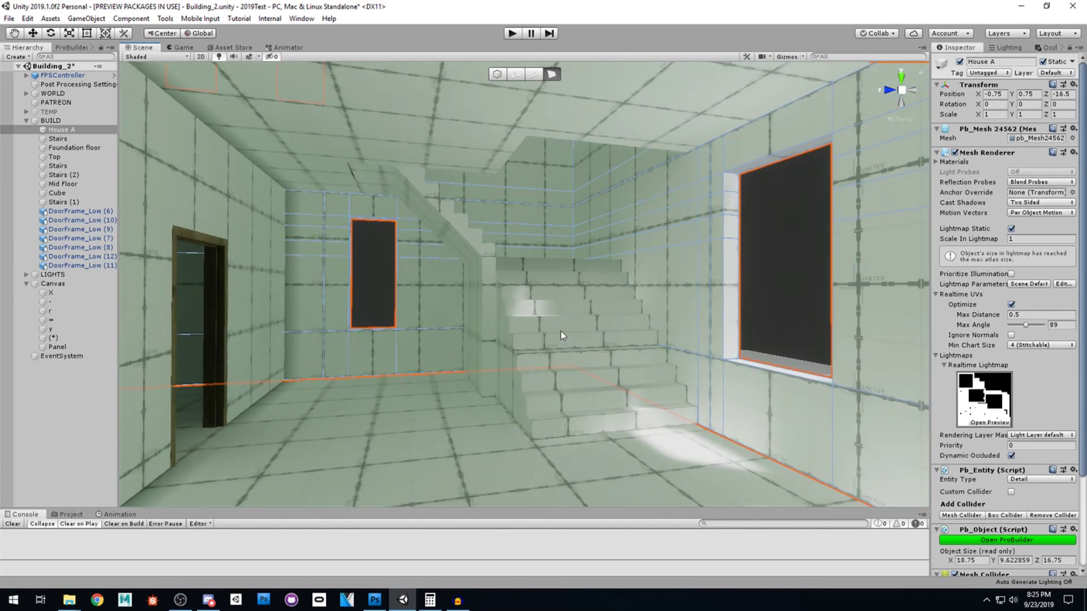
pyautogui.click(560, 330)
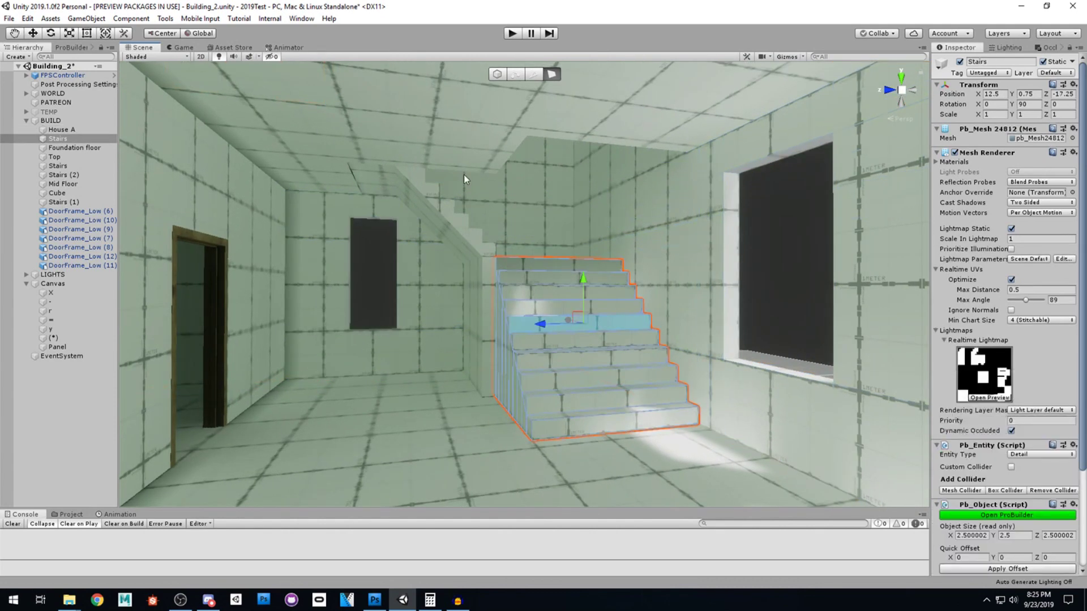
pyautogui.click(443, 206)
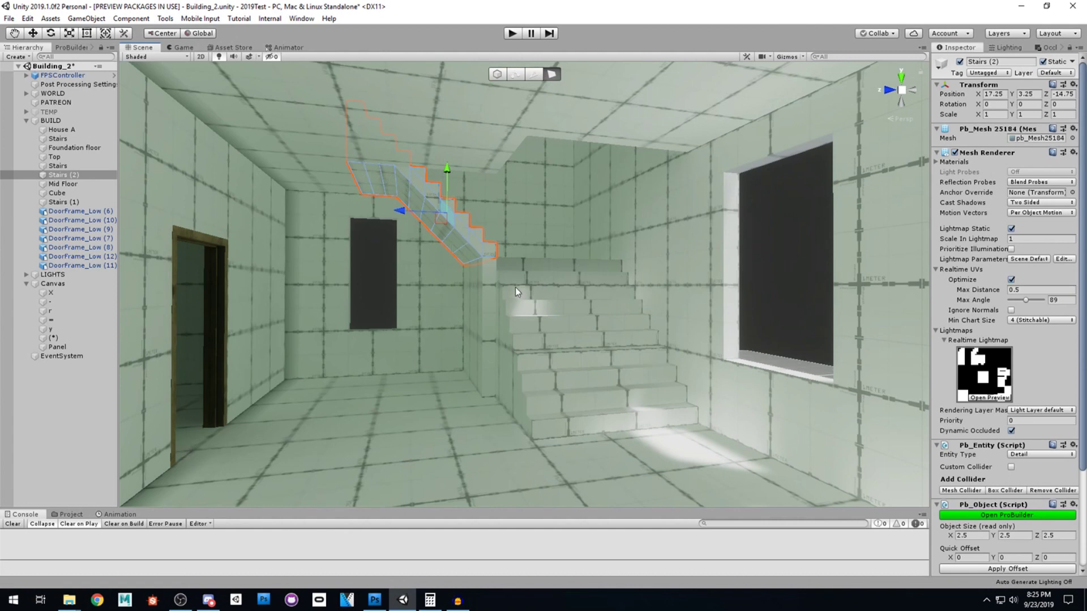
# - Tour the rest of the interior, leave House A, and review its front facade and the formula board from outside
pyautogui.moveTo(488, 355); pyautogui.dragTo(432, 362, button='right')
pyautogui.moveTo(670, 315); pyautogui.dragTo(506, 338, button='right')
pyautogui.press('w')
pyautogui.press('s')
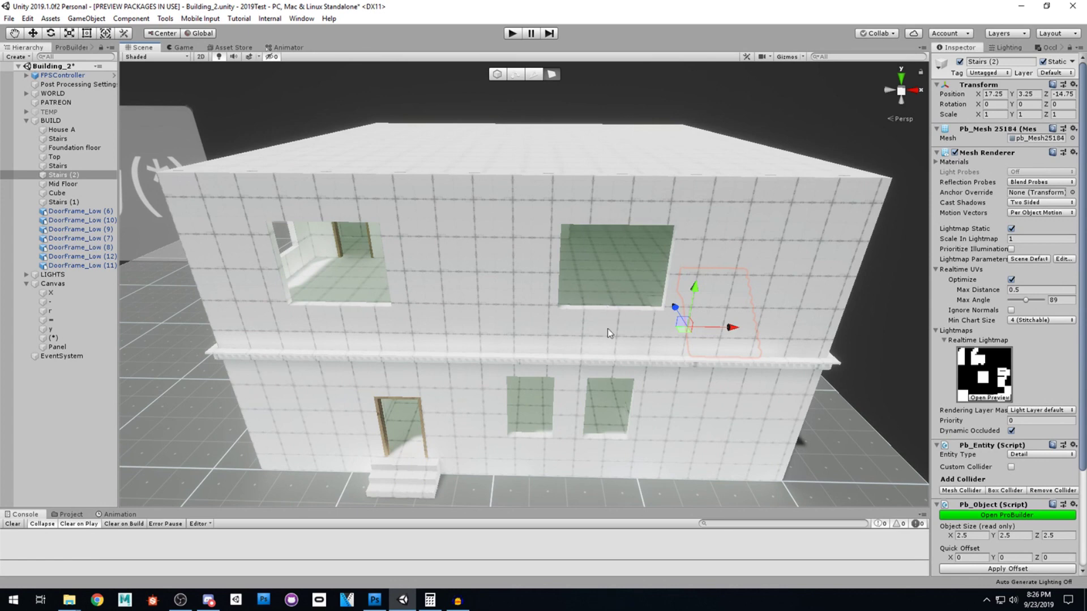
pyautogui.press('w')
pyautogui.moveTo(611, 332); pyautogui.dragTo(720, 333, button='right')
pyautogui.press('s')
pyautogui.moveTo(608, 351); pyautogui.dragTo(551, 334, button='right')
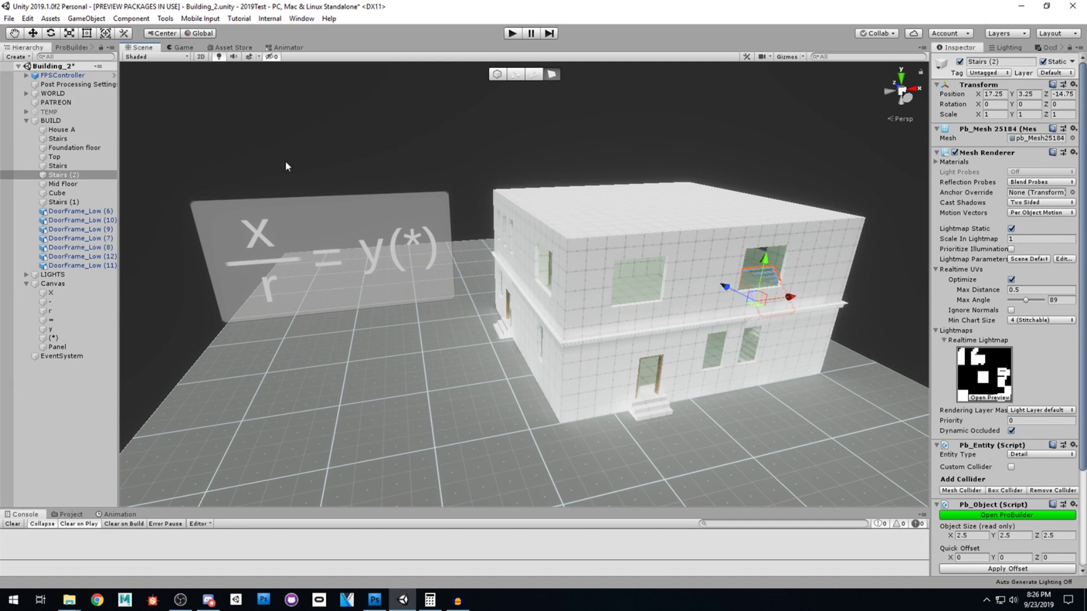
# - Clear the staircase highlight by selecting the PATREON object, and view House A beside the x/r = y(*) board
pyautogui.click(472, 183)
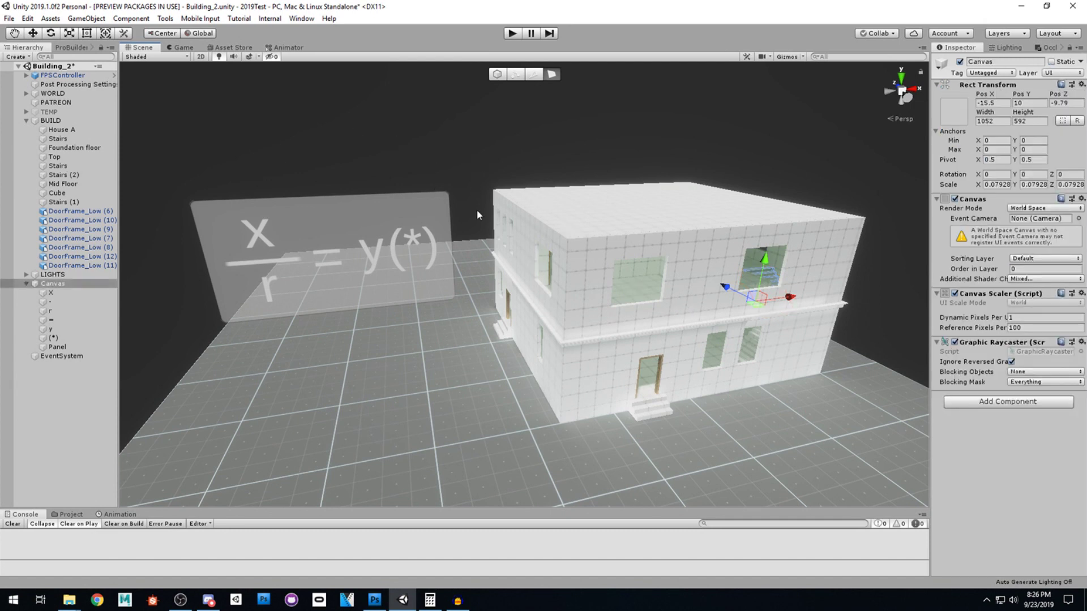
pyautogui.click(56, 104)
pyautogui.keyDown('alt'); pyautogui.moveTo(570, 260); pyautogui.dragTo(631, 405); pyautogui.keyUp('alt')
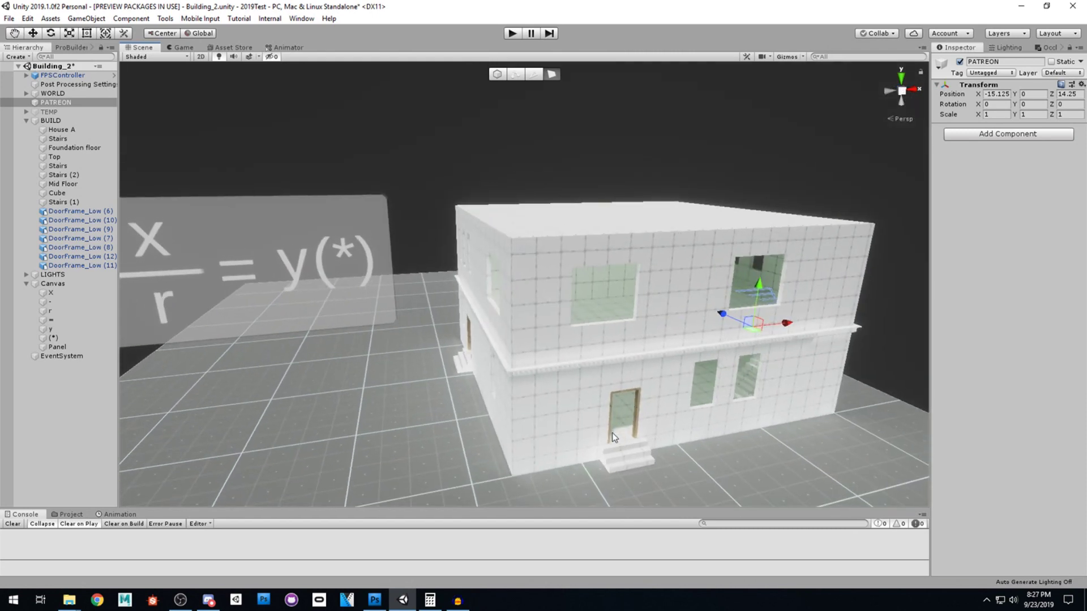
pyautogui.keyDown('alt'); pyautogui.moveTo(522, 310); pyautogui.dragTo(632, 327); pyautogui.keyUp('alt')
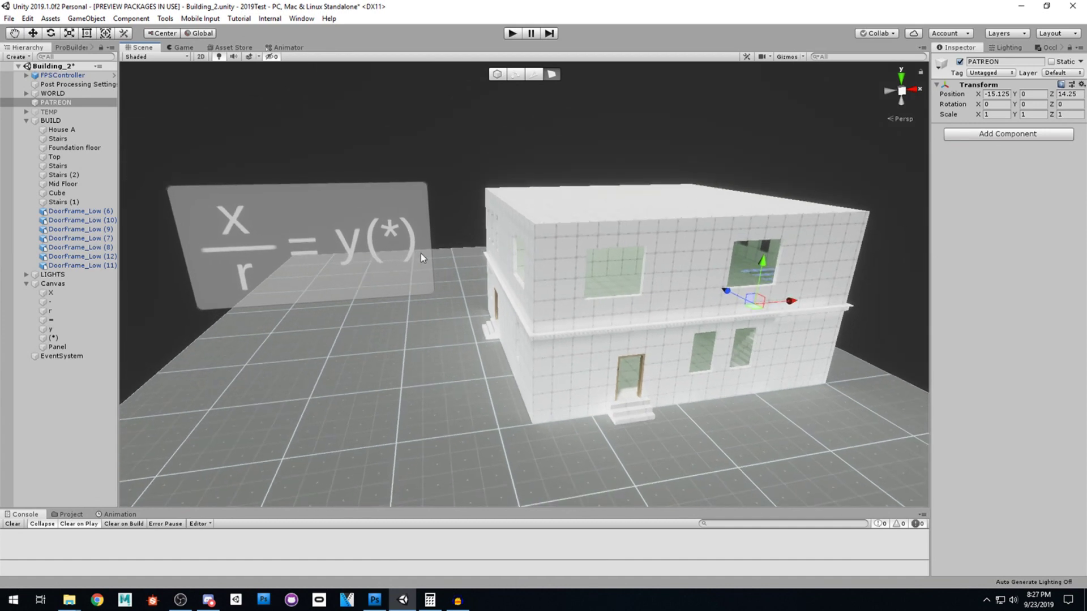
# - Collapse the WORLD group's list of cubes in the hierarchy and select the whole BUILD group
pyautogui.click(676, 283)
pyautogui.click(741, 209)
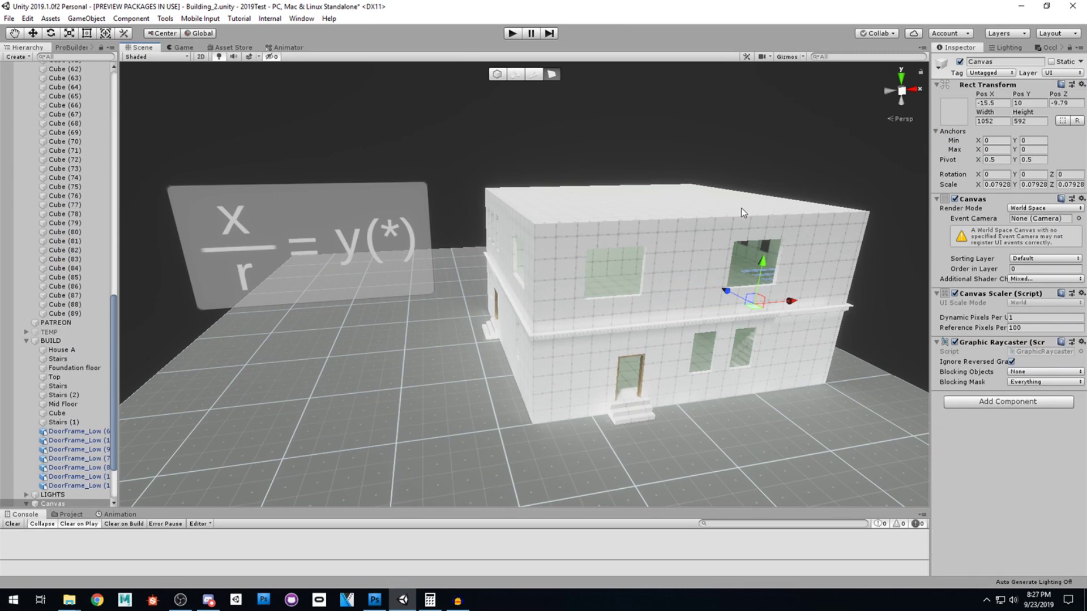
pyautogui.click(504, 221)
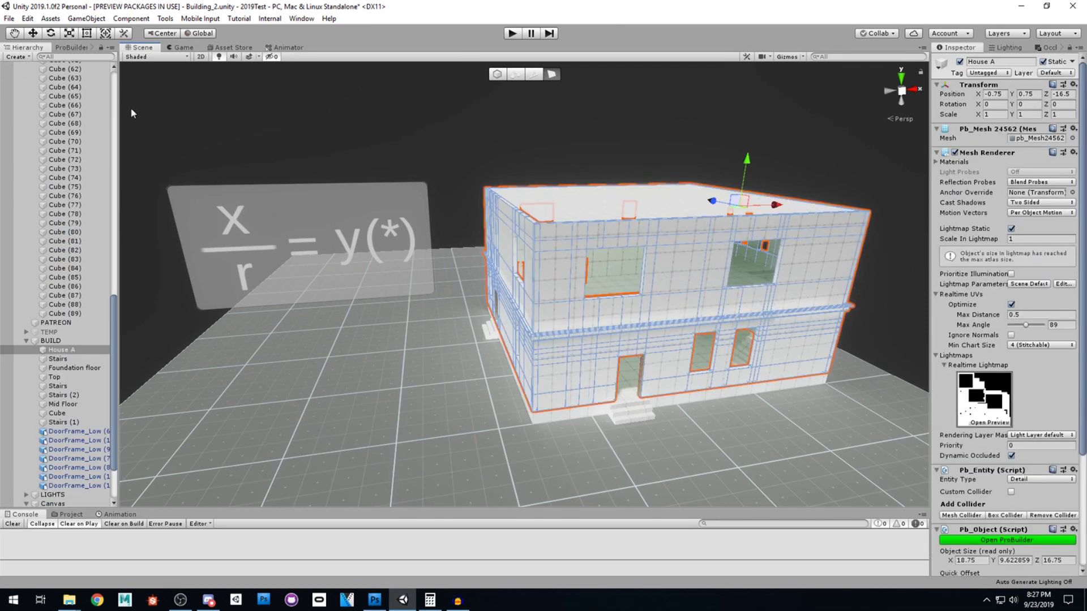
pyautogui.click(115, 82)
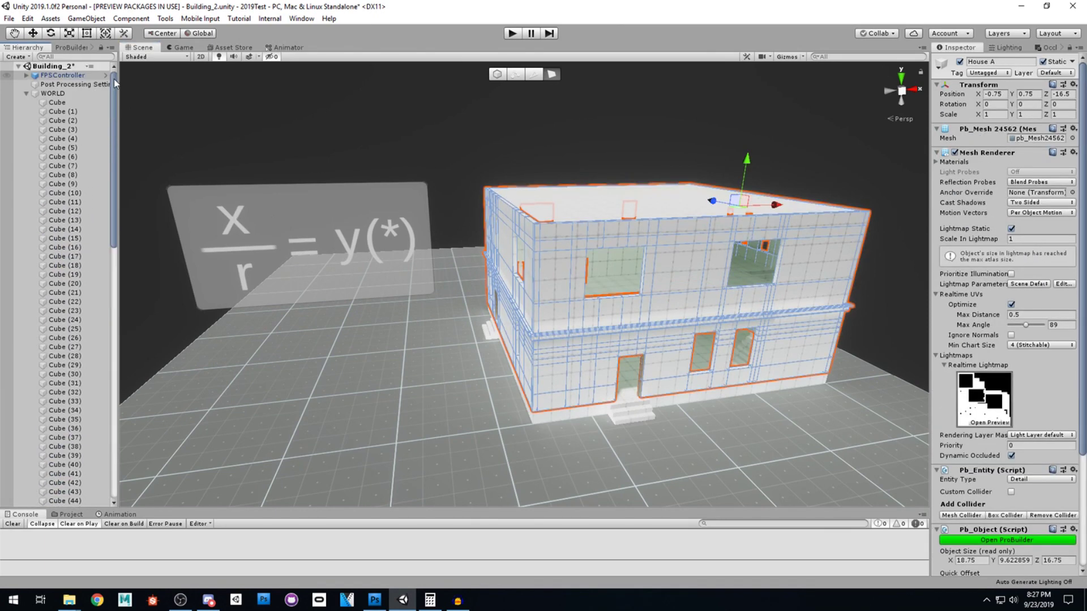
pyautogui.click(27, 93)
pyautogui.click(592, 163)
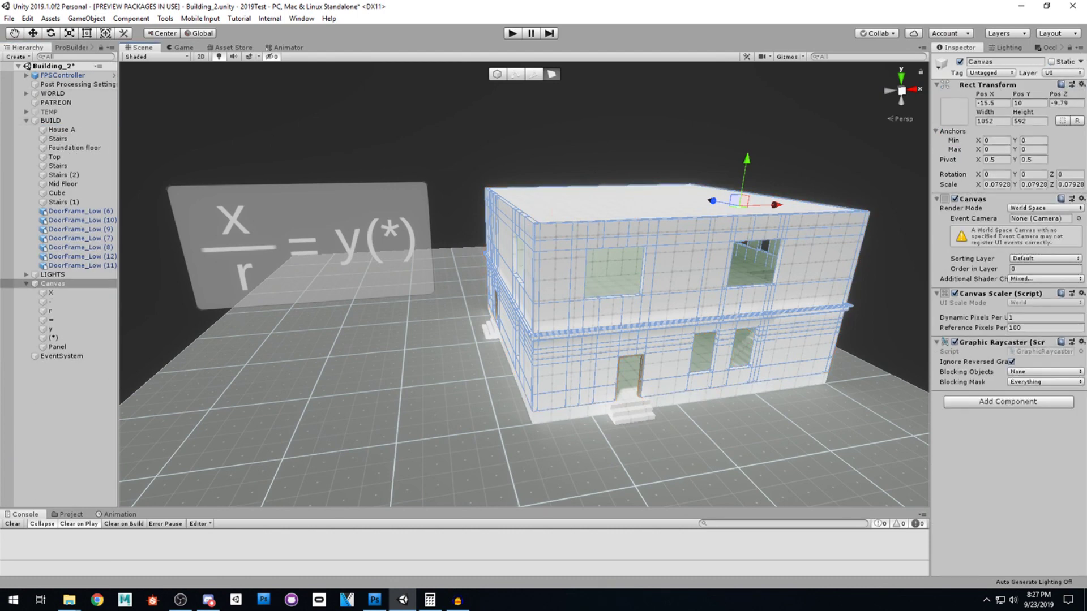
pyautogui.click(50, 121)
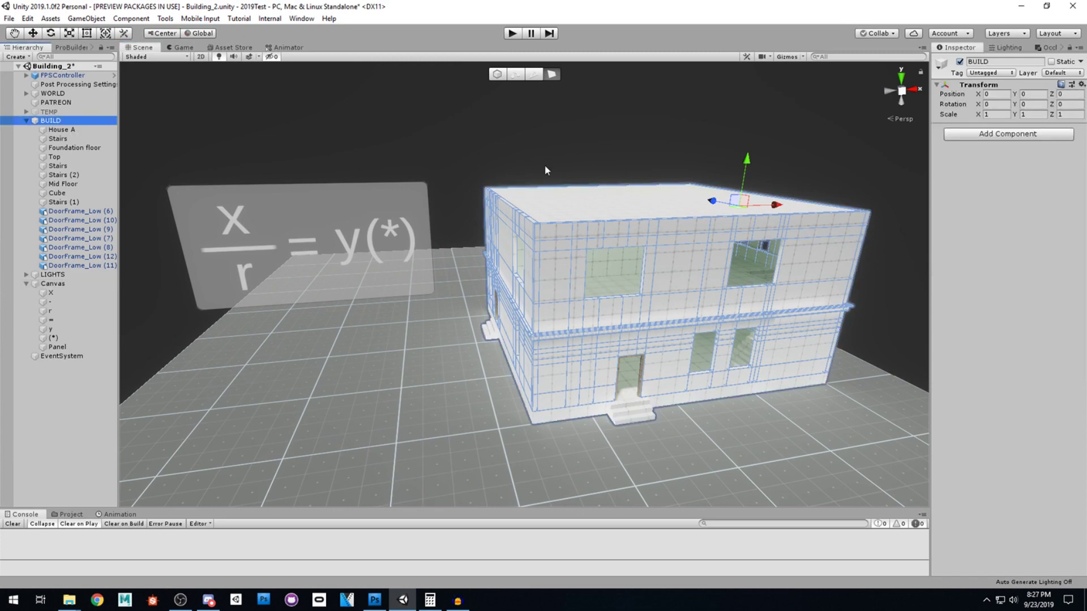